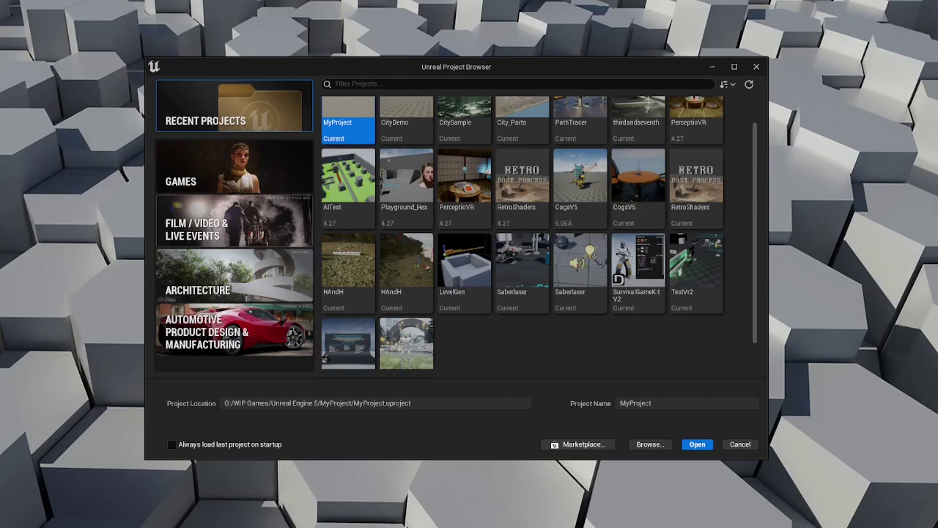
# Set up a blank Games project named pathtracing with Raytracing enabled.
pyautogui.click(234, 168)
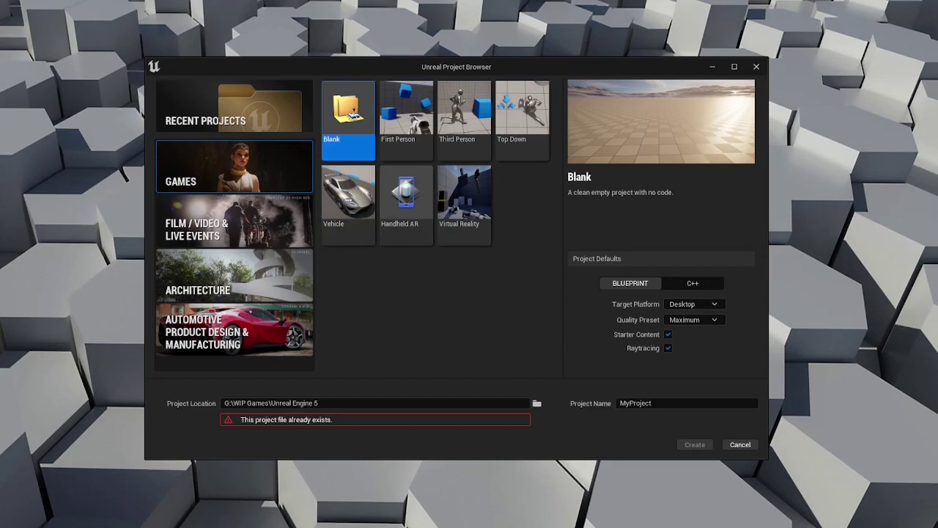
pyautogui.click(671, 403)
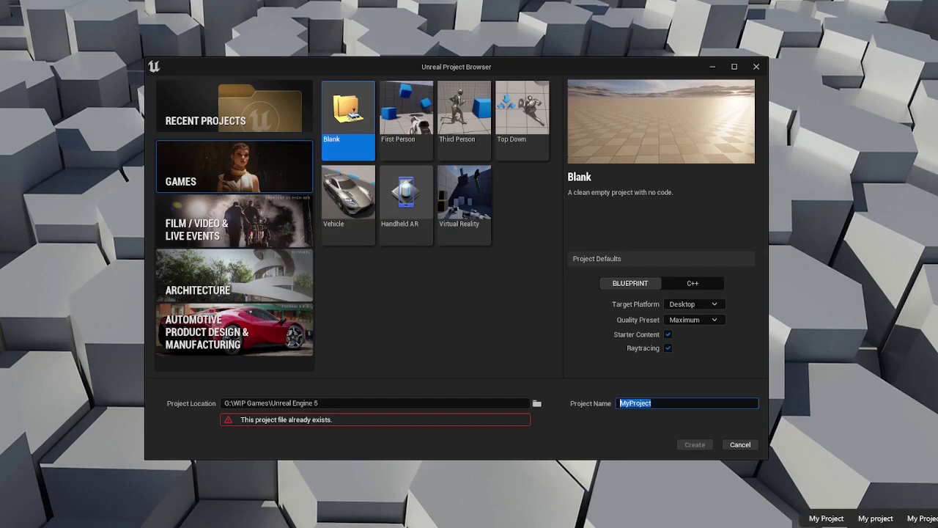
pyautogui.write('pathtracing')
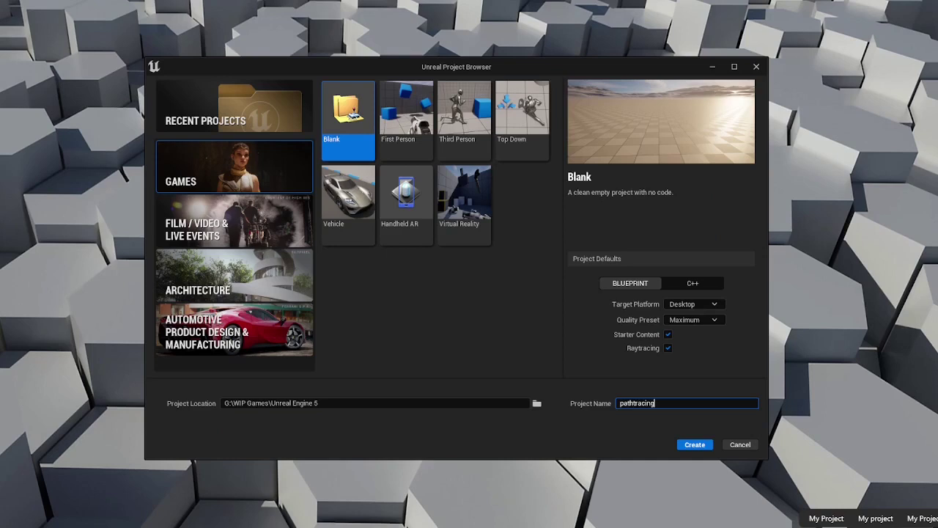
pyautogui.press('Return')
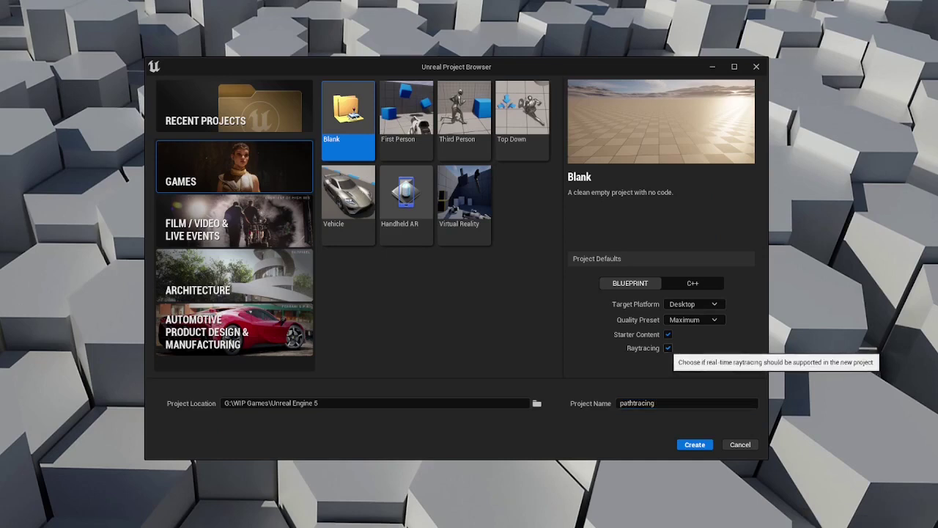
pyautogui.click(668, 348)
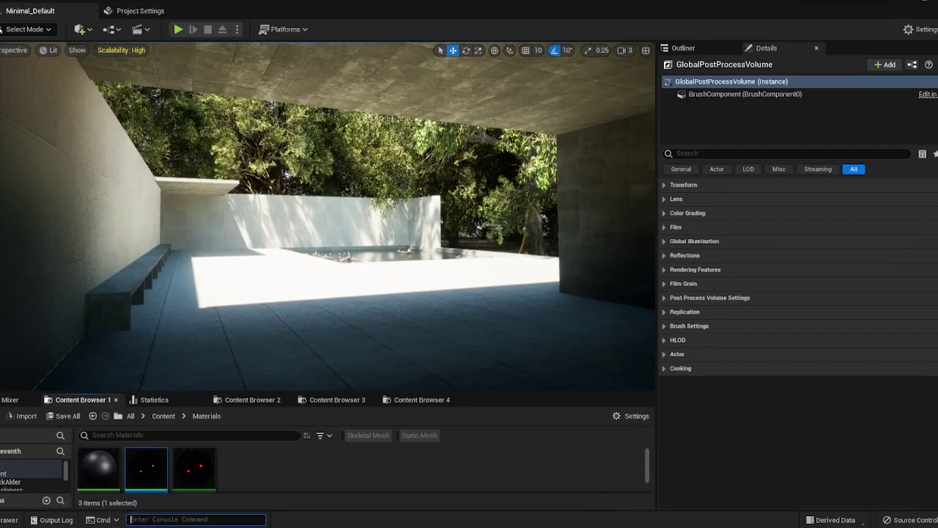
# Examine the Lumen, Shadows and Hardware Ray Tracing options, including Path Tracing, in the project's Engine Rendering settings.
pyautogui.click(918, 30)
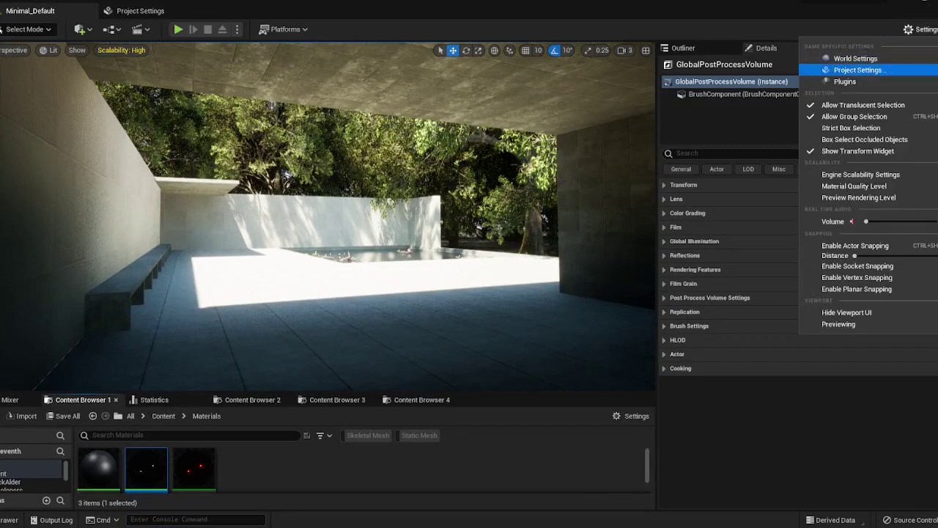
pyautogui.click(858, 69)
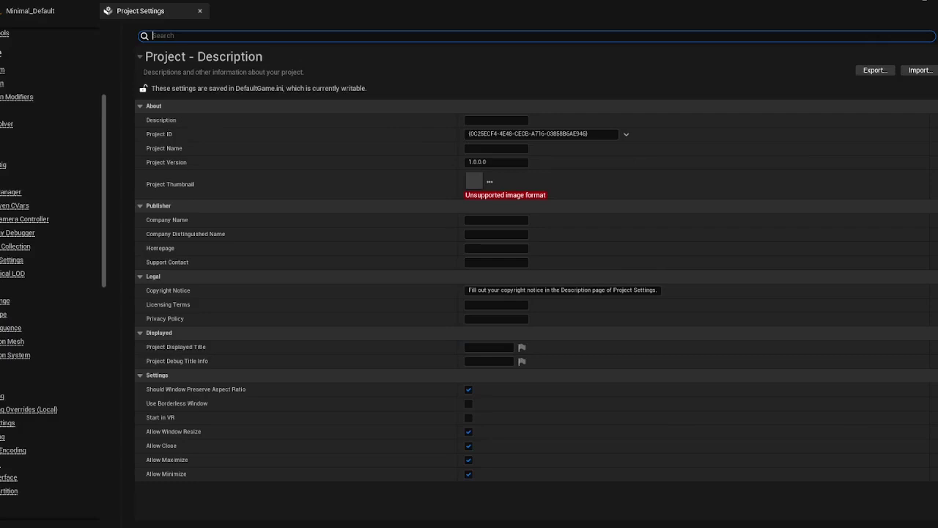
pyautogui.click(1, 396)
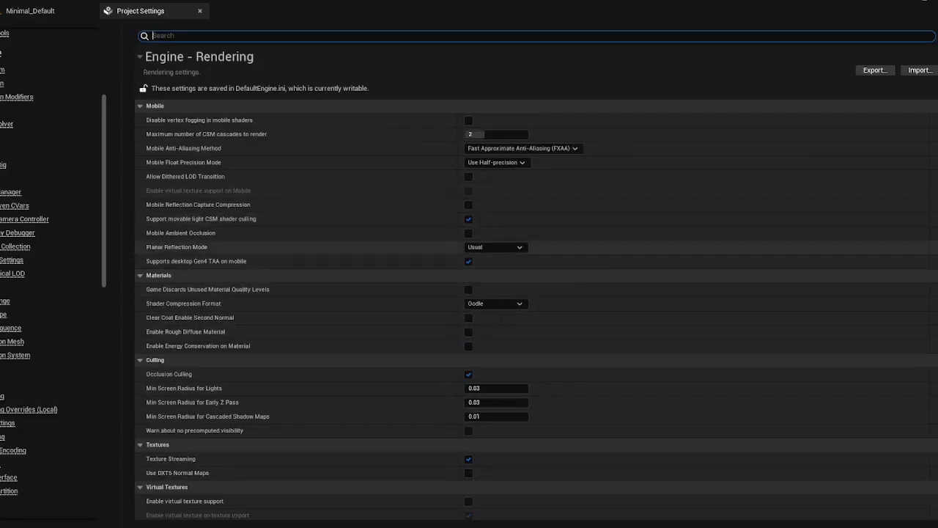
pyautogui.scroll(-10, 535, 227)
pyautogui.scroll(-6, 535, 279)
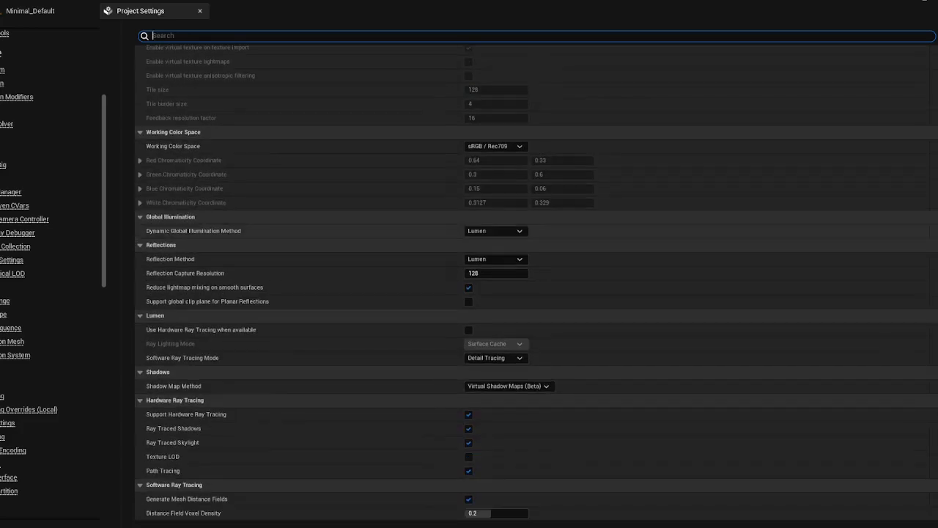
pyautogui.scroll(-2, 535, 293)
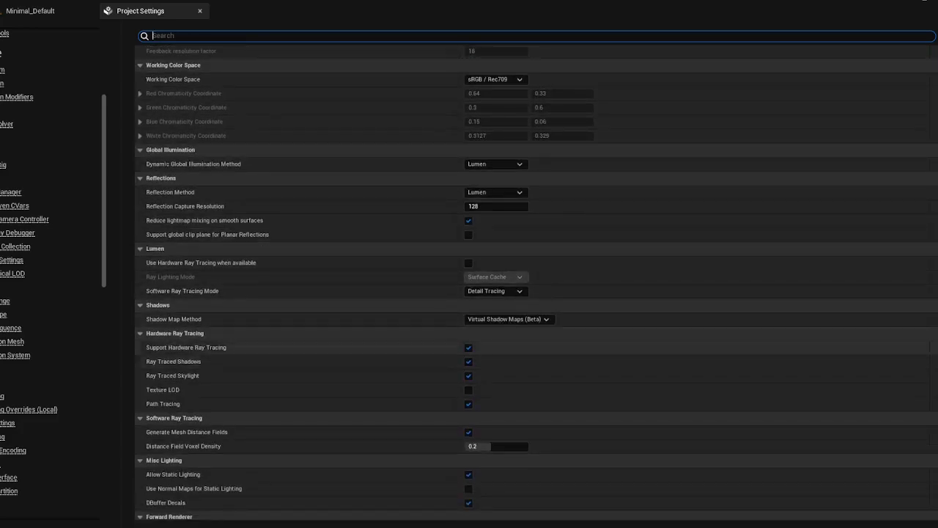
pyautogui.scroll(-2, 535, 293)
pyautogui.scroll(-1, 535, 269)
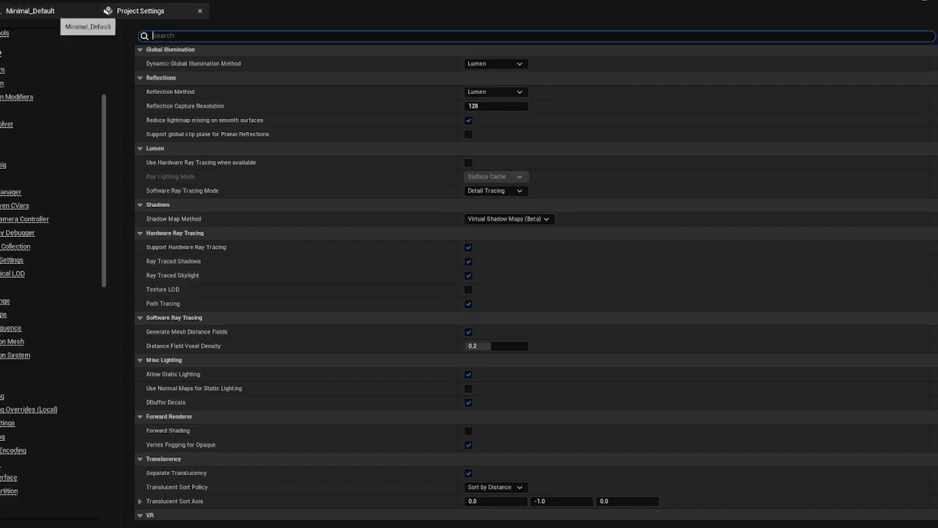
# Return to the Minimal_Default level, show the SkyLight's details and toggle Real Time Capture off and back on.
pyautogui.click(55, 11)
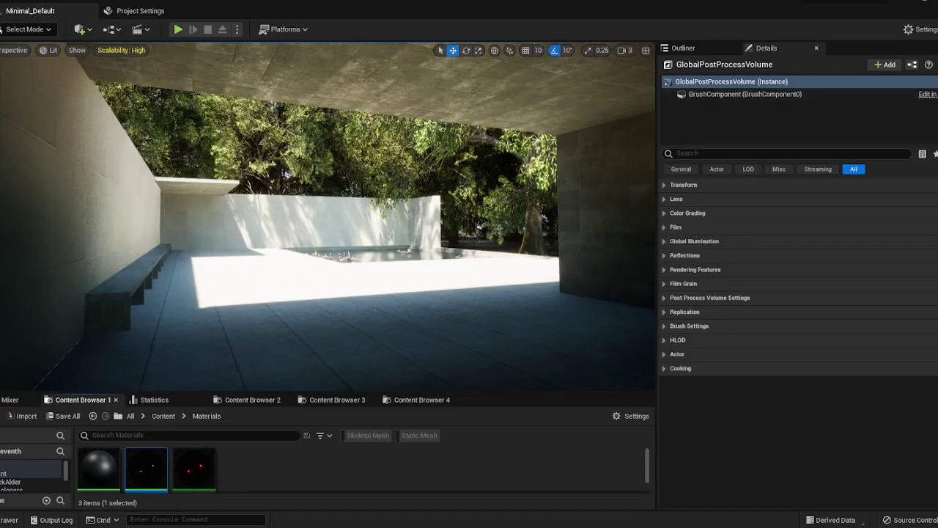
pyautogui.click(689, 48)
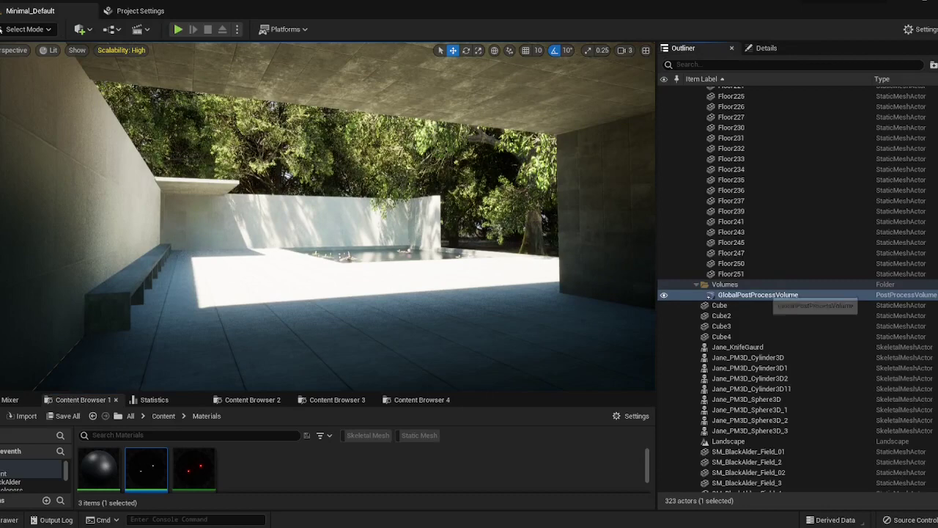
pyautogui.scroll(3, 769, 307)
pyautogui.scroll(15, 797, 289)
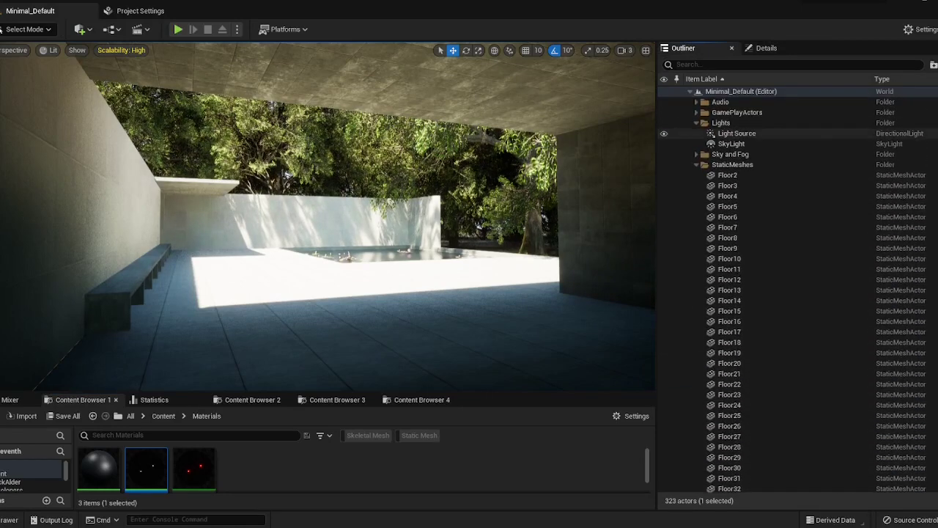
pyautogui.click(736, 144)
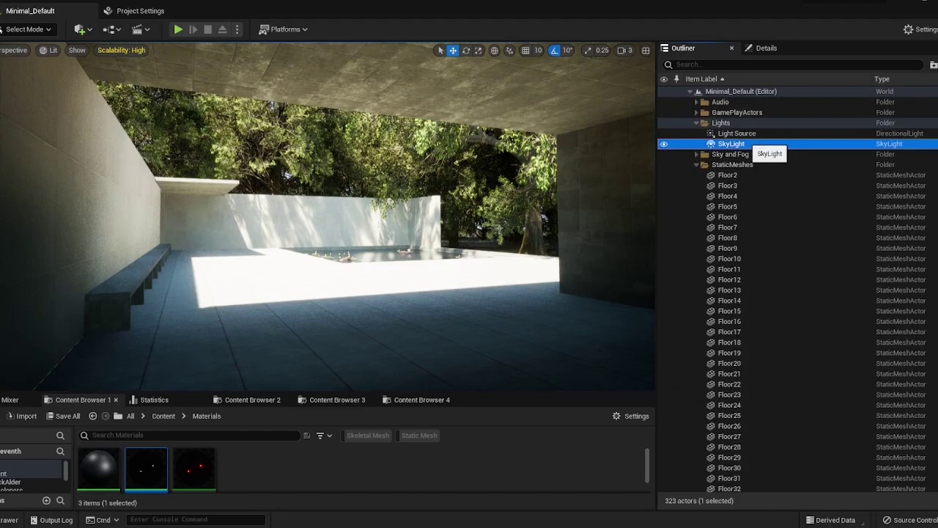
pyautogui.click(766, 47)
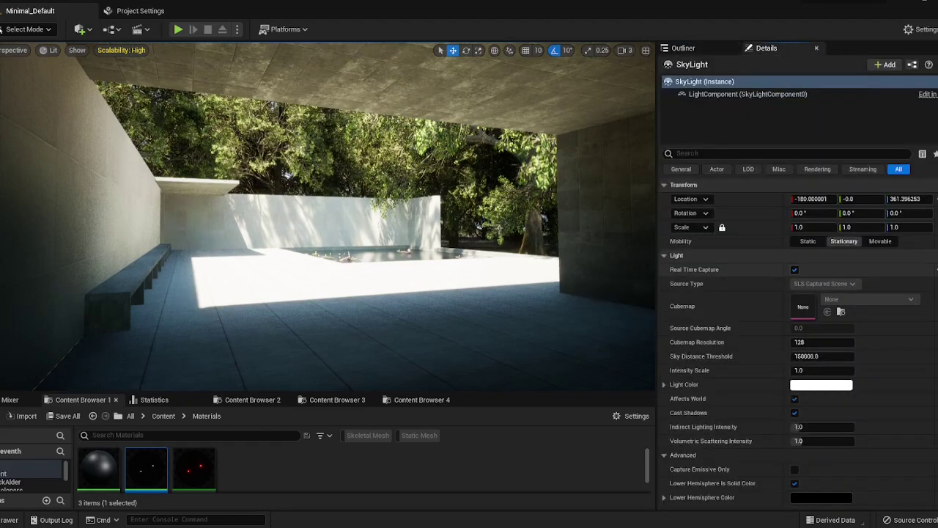
pyautogui.click(794, 270)
pyautogui.click(795, 269)
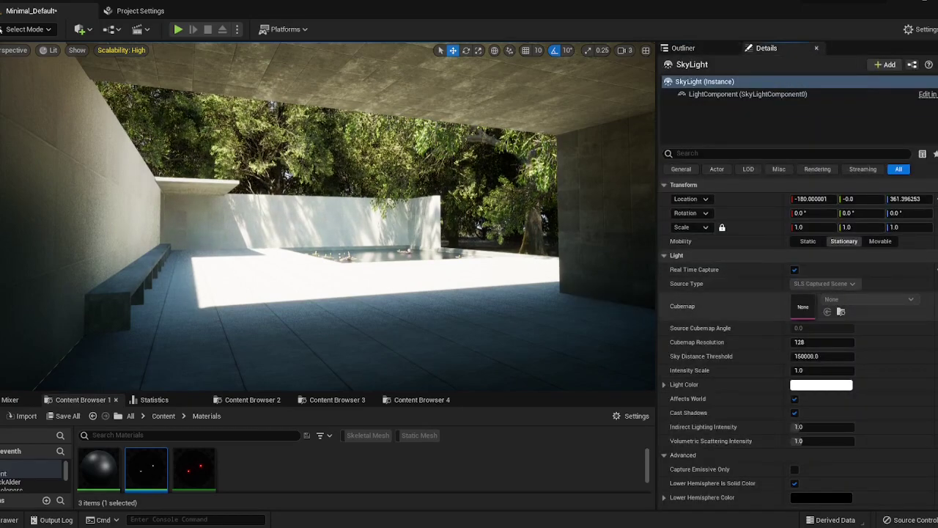
# Select the GlobalPostProcessVolume with the StaticMeshes folder collapsed, and switch the viewport's view mode to Path Tracing.
pyautogui.click(683, 48)
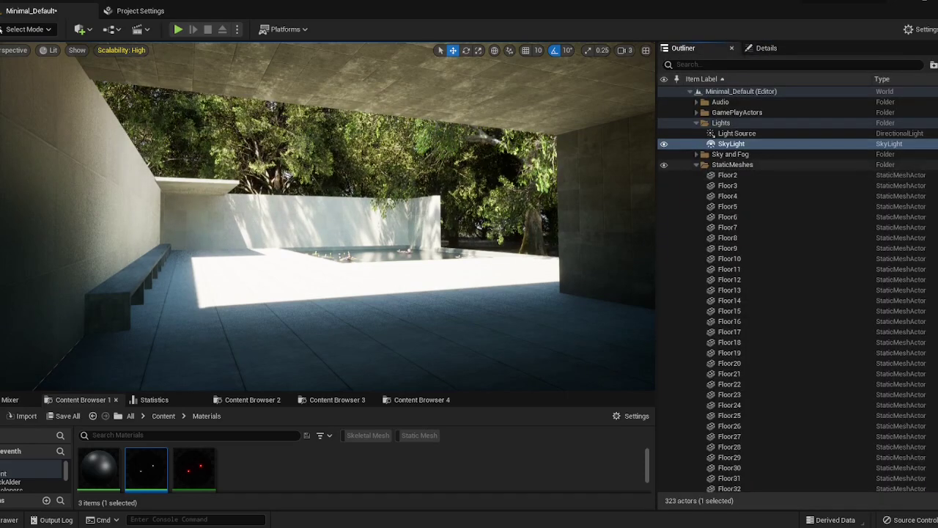
pyautogui.click(696, 165)
pyautogui.click(757, 186)
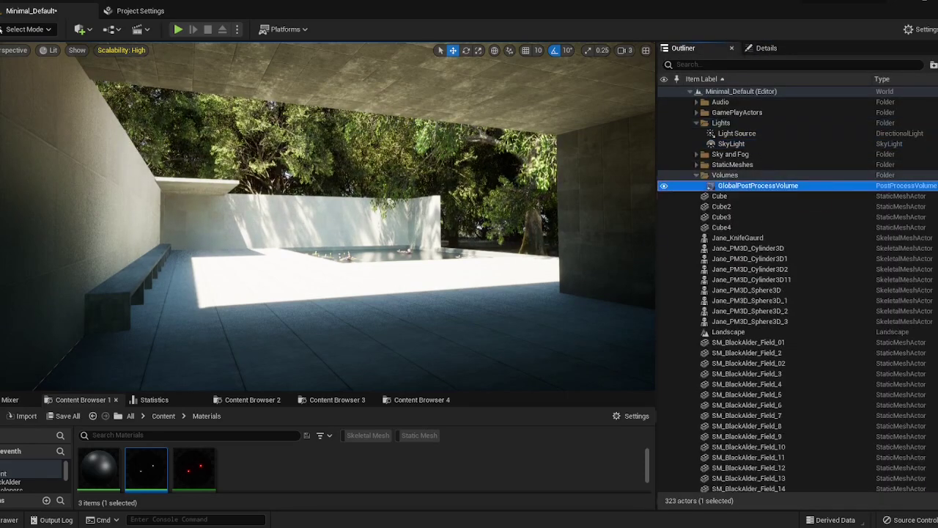
pyautogui.click(49, 49)
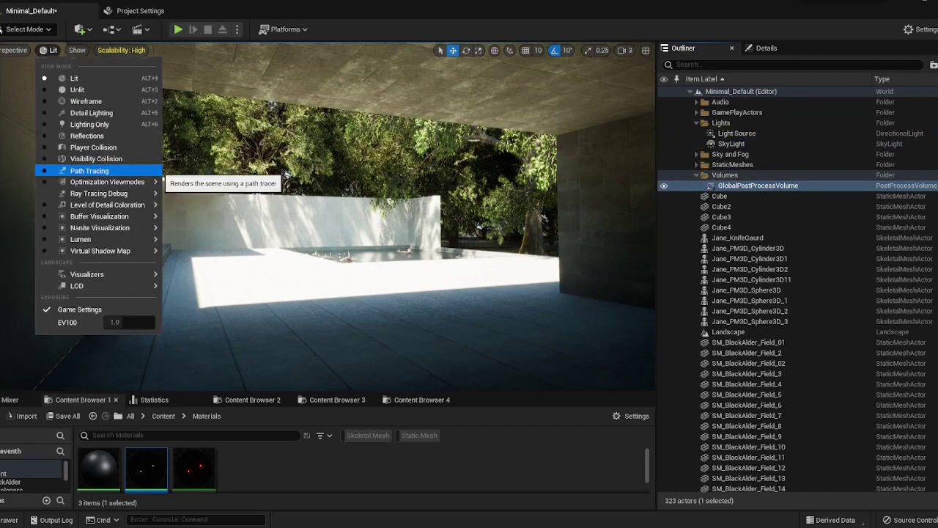
pyautogui.click(89, 170)
# Float the details of the SkyLight in a separate window and disable its Real Time Capture.
pyautogui.click(731, 143)
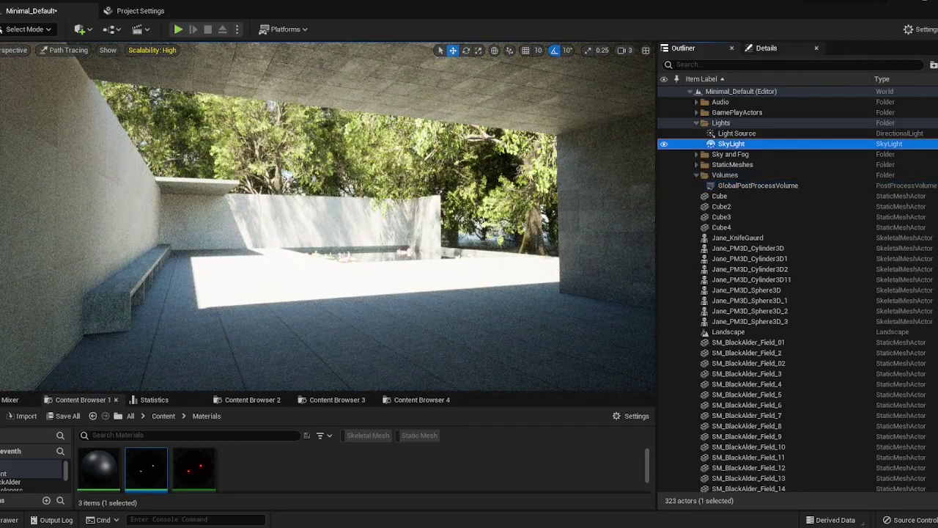
pyautogui.moveTo(767, 47); pyautogui.dragTo(504, 182)
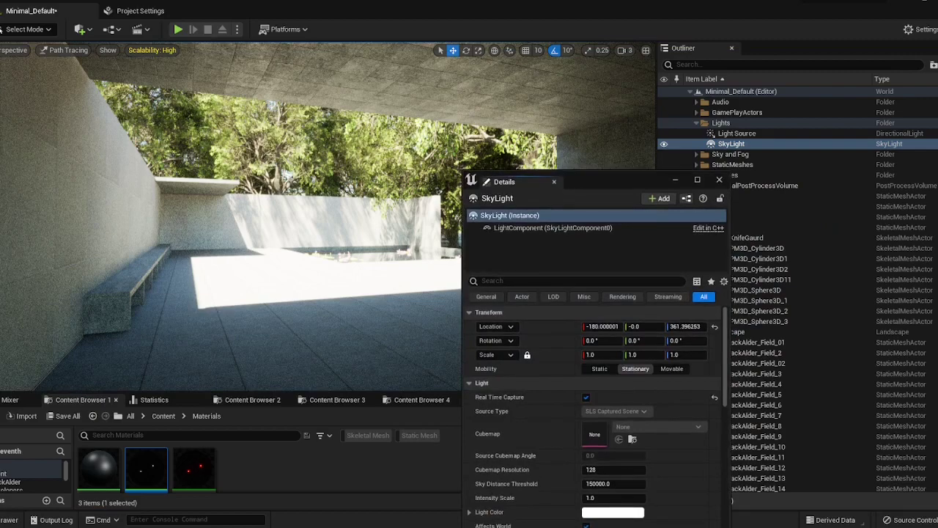
pyautogui.moveTo(598, 181); pyautogui.dragTo(801, 203)
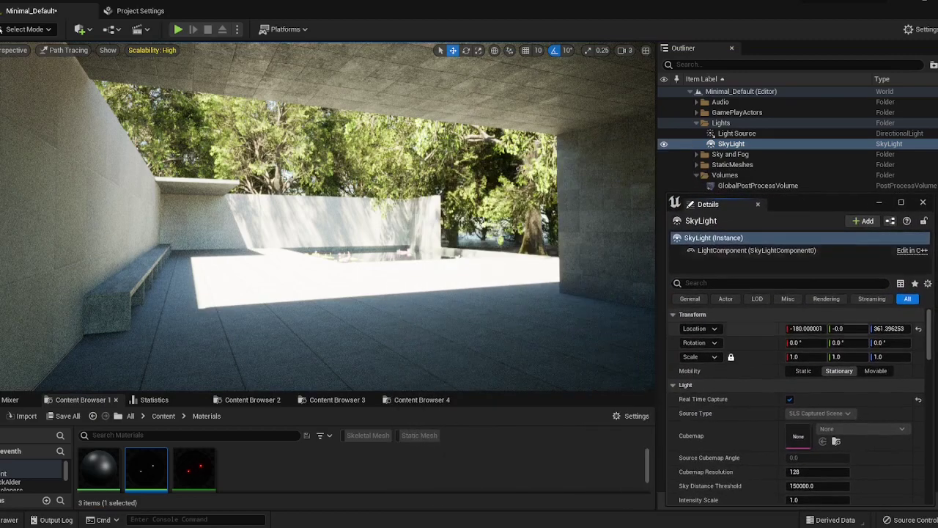
pyautogui.click(789, 399)
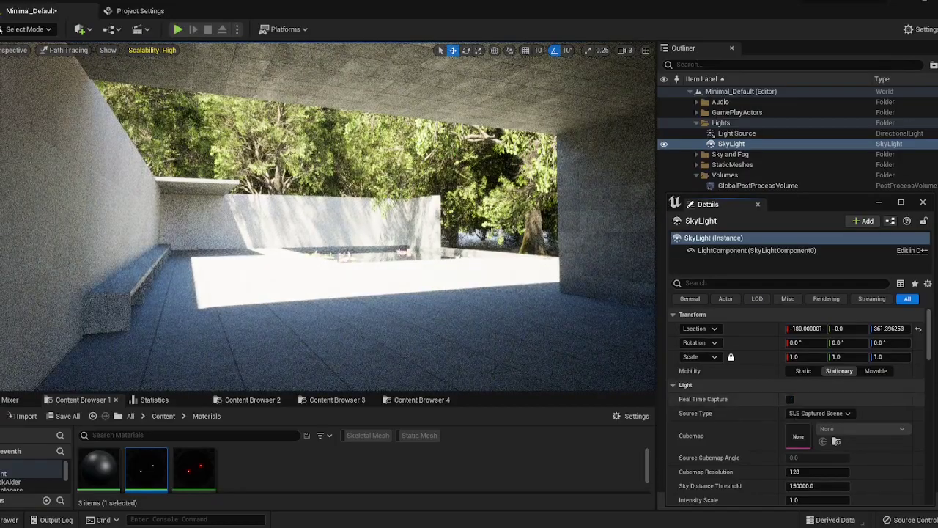
pyautogui.click(789, 399)
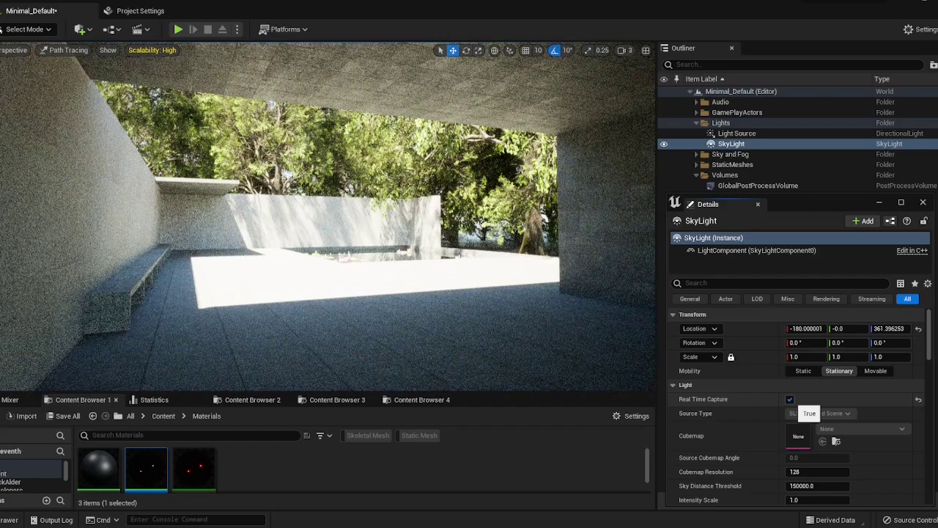
pyautogui.click(789, 399)
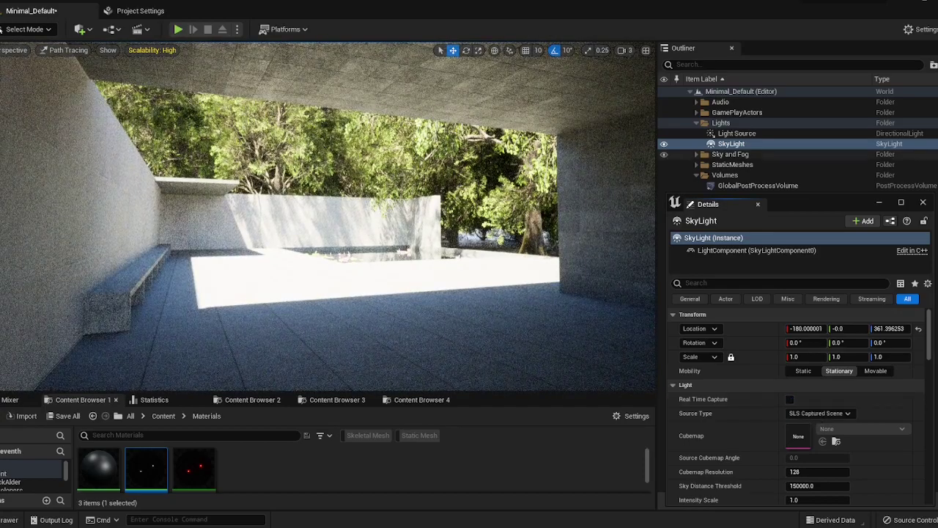
# Move the floating details window clear of the actor list and select the GlobalPostProcessVolume.
pyautogui.click(922, 202)
pyautogui.moveTo(937, 193); pyautogui.dragTo(516, 180)
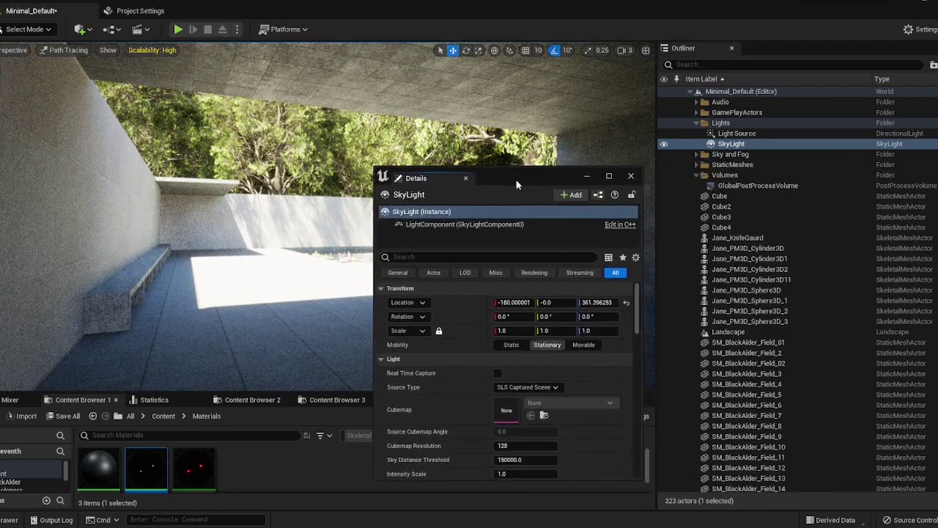
pyautogui.click(758, 185)
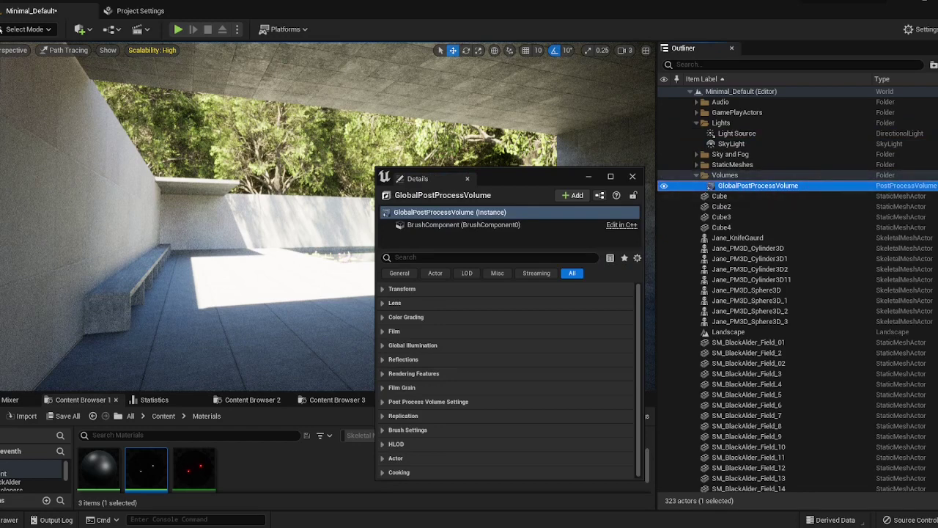
# Locate PostProcessVolume among the volumes that can be added to the level, and return to the existing GlobalPostProcessVolume.
pyautogui.click(81, 31)
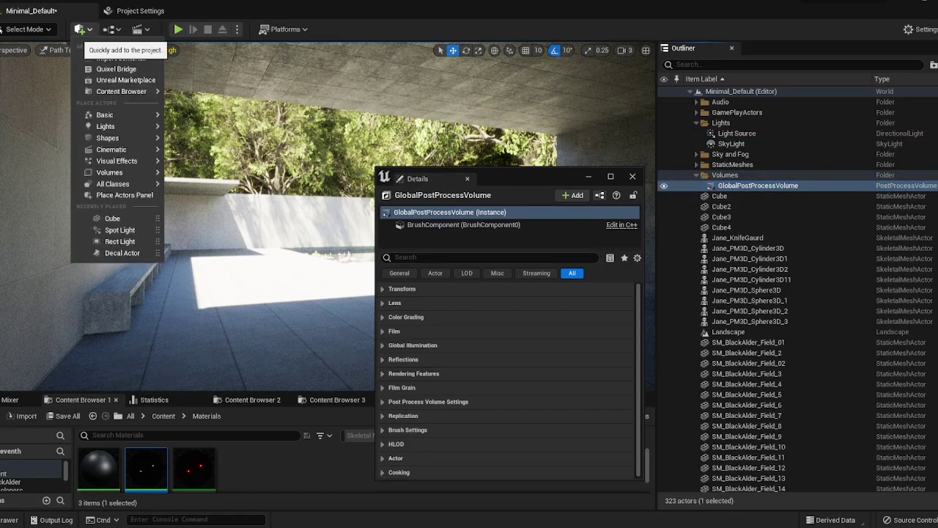
pyautogui.moveTo(110, 126)
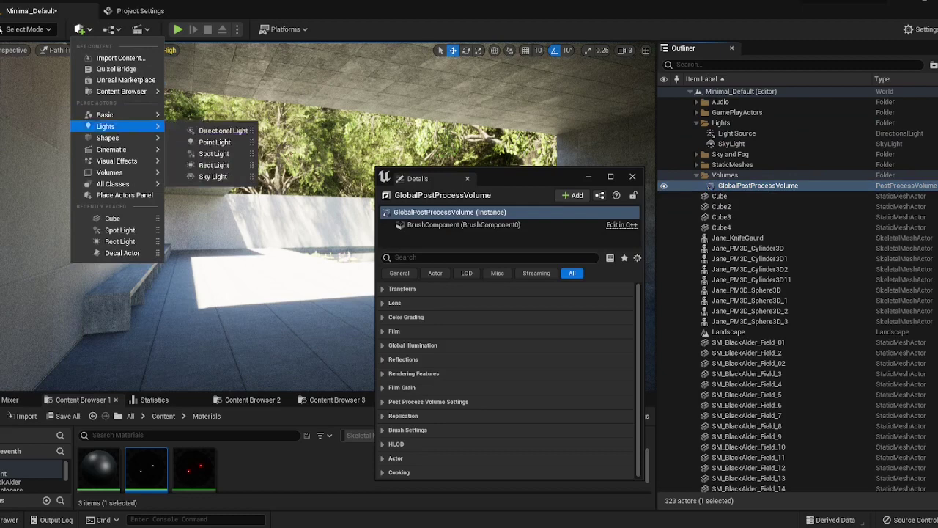
pyautogui.moveTo(110, 172)
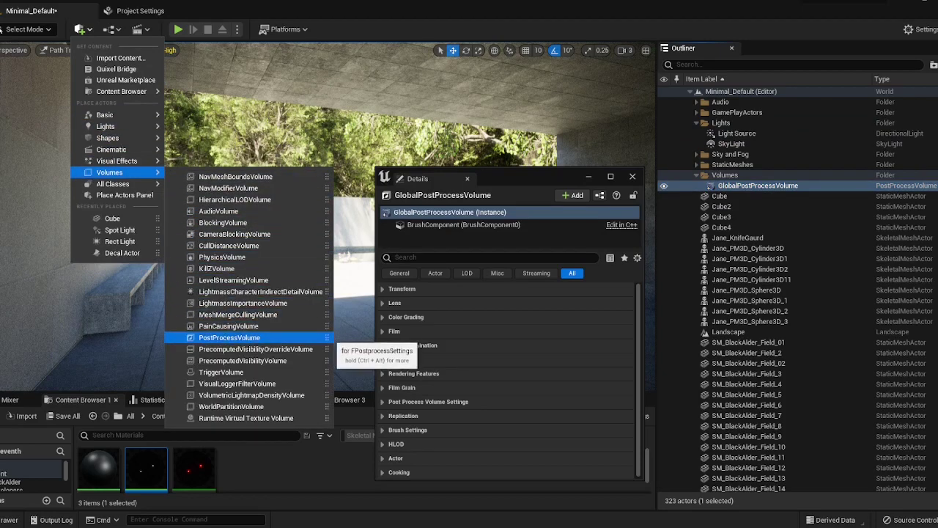
pyautogui.click(762, 186)
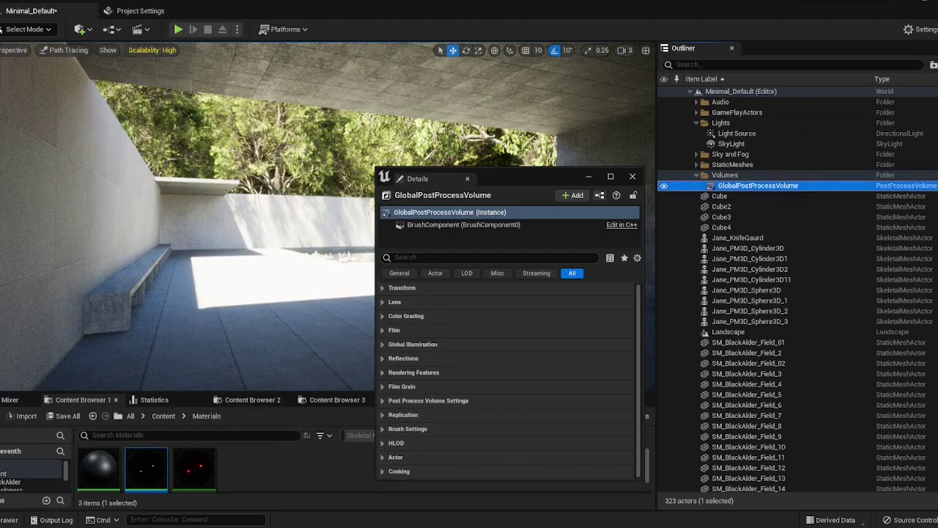
# Look through the volume's Actor and Brush Settings, and check Infinite Extent (Unbound) in its Post Process Volume Settings.
pyautogui.click(391, 455)
pyautogui.scroll(-3, 390, 453)
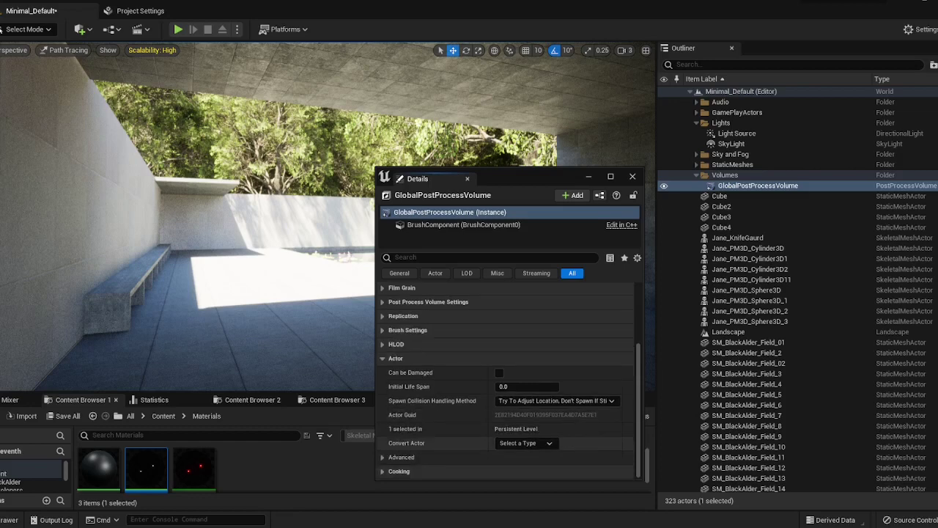
pyautogui.click(401, 330)
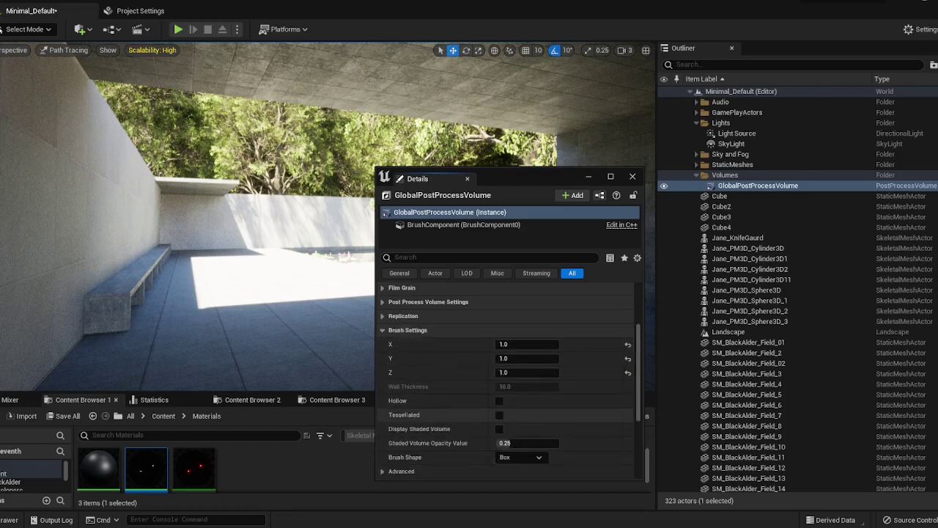
pyautogui.scroll(-1, 440, 419)
pyautogui.scroll(1, 440, 422)
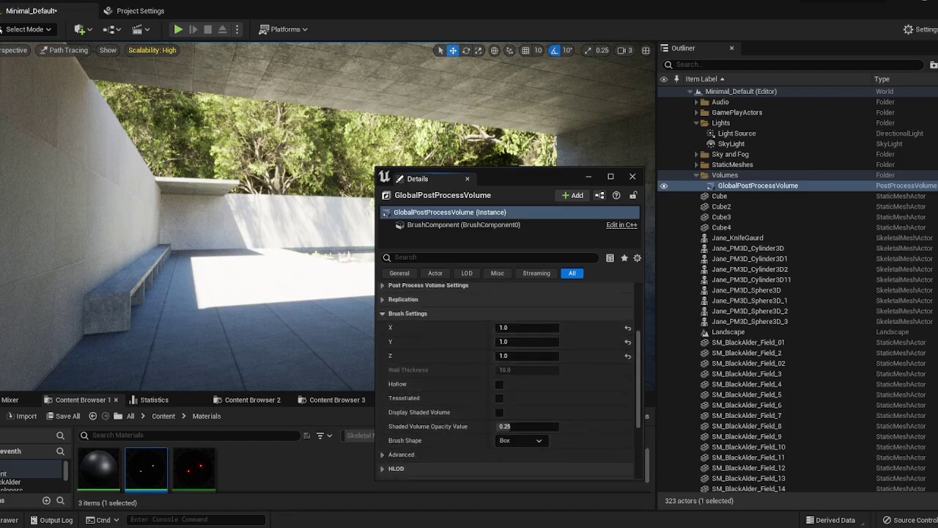
pyautogui.click(396, 313)
pyautogui.click(390, 359)
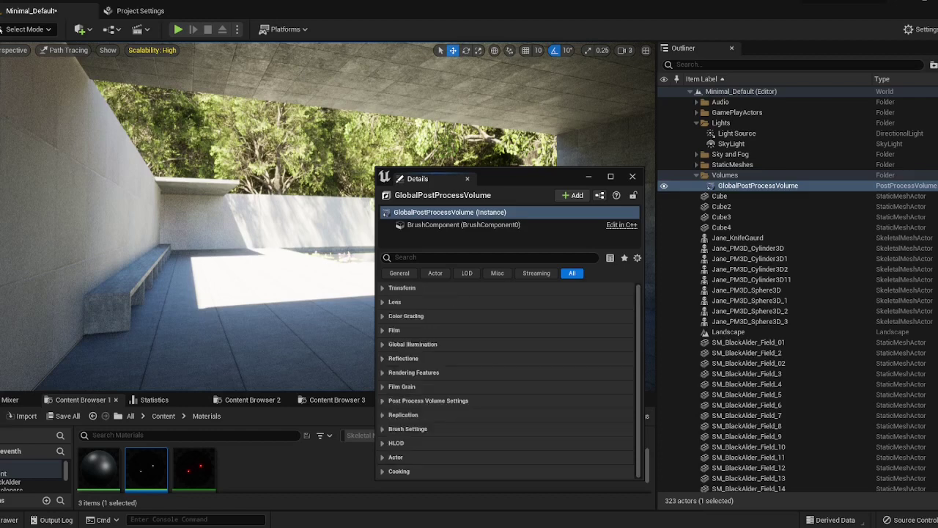
pyautogui.click(428, 400)
pyautogui.scroll(-2, 506, 381)
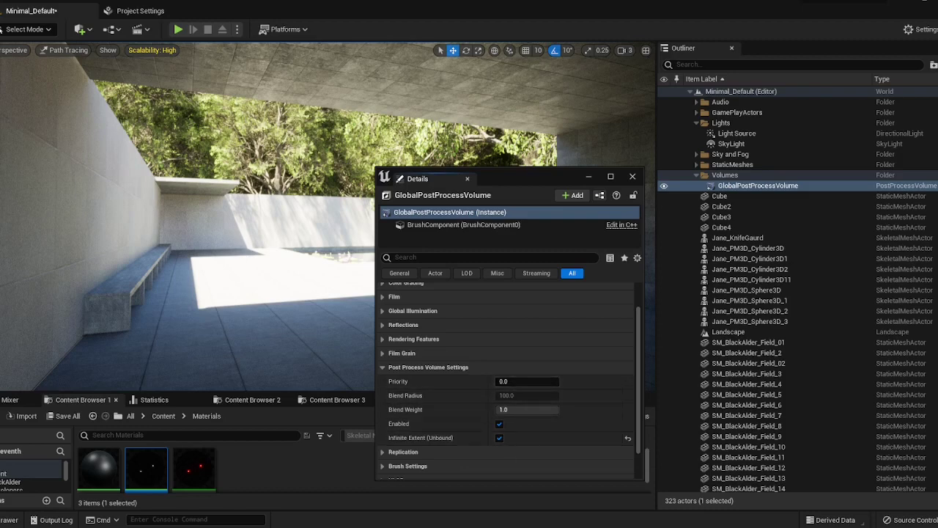
pyautogui.click(428, 367)
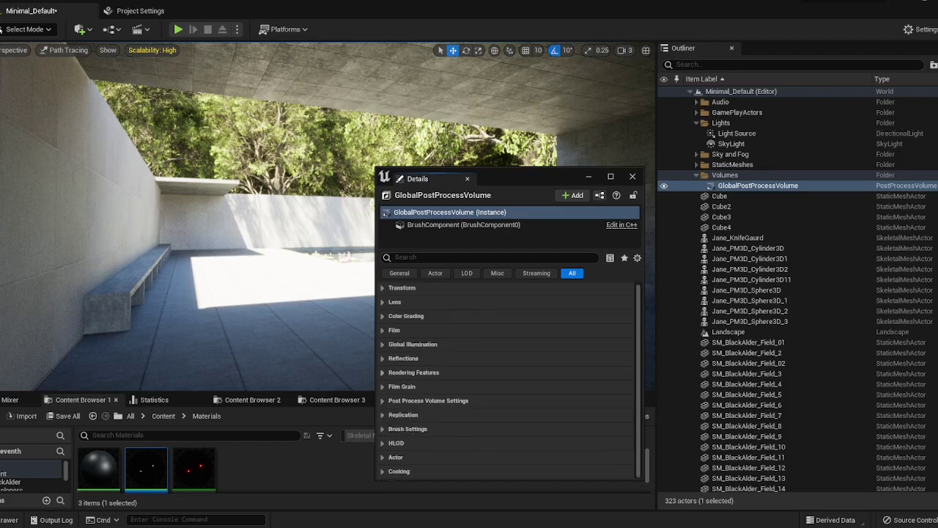
# Set the post process volume's Reflections method to Standalone Ray Traced (Deprecated).
pyautogui.click(403, 357)
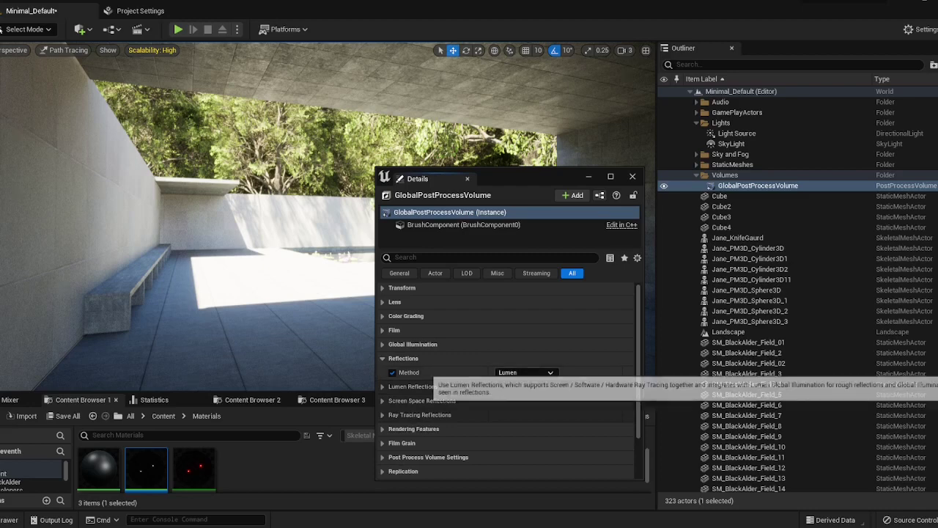
pyautogui.click(525, 373)
pyautogui.click(524, 413)
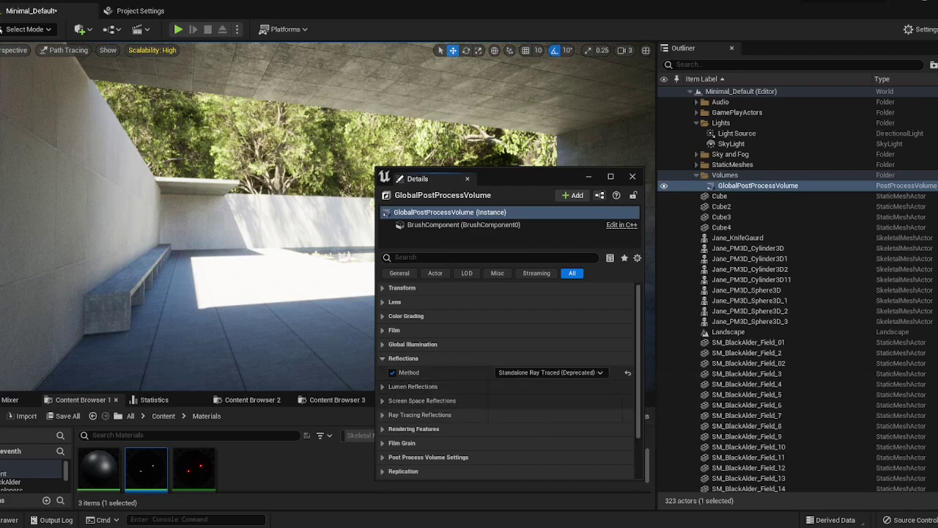
pyautogui.click(403, 357)
# Set the post process volume's Global Illumination method to Standalone Ray Traced (Deprecated).
pyautogui.click(403, 344)
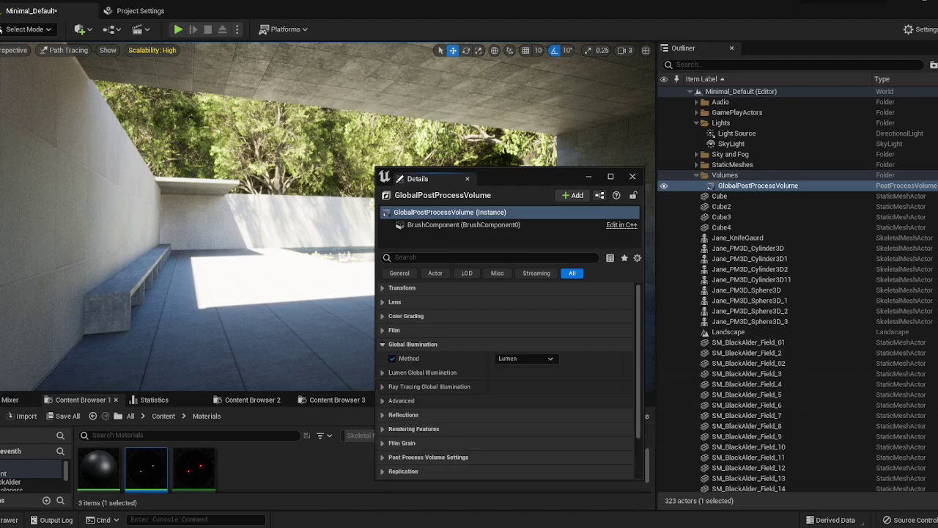
pyautogui.click(526, 358)
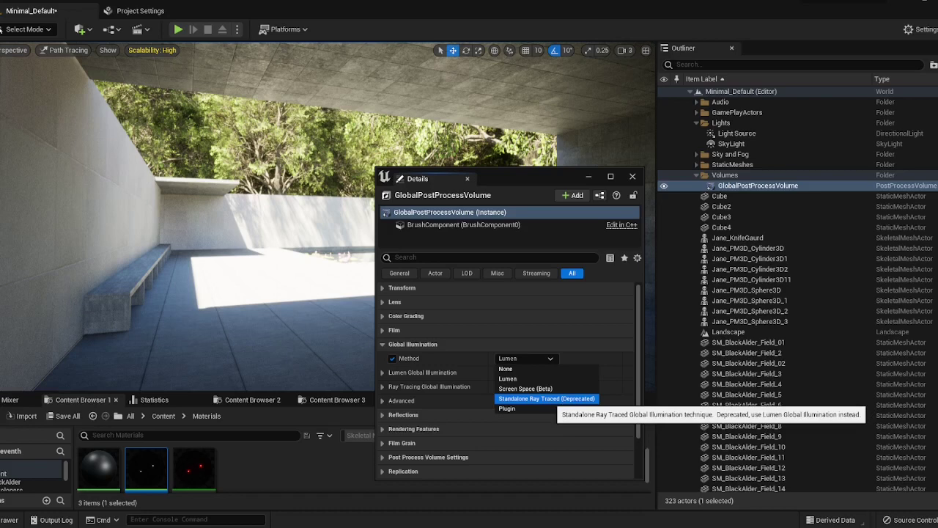
pyautogui.click(548, 399)
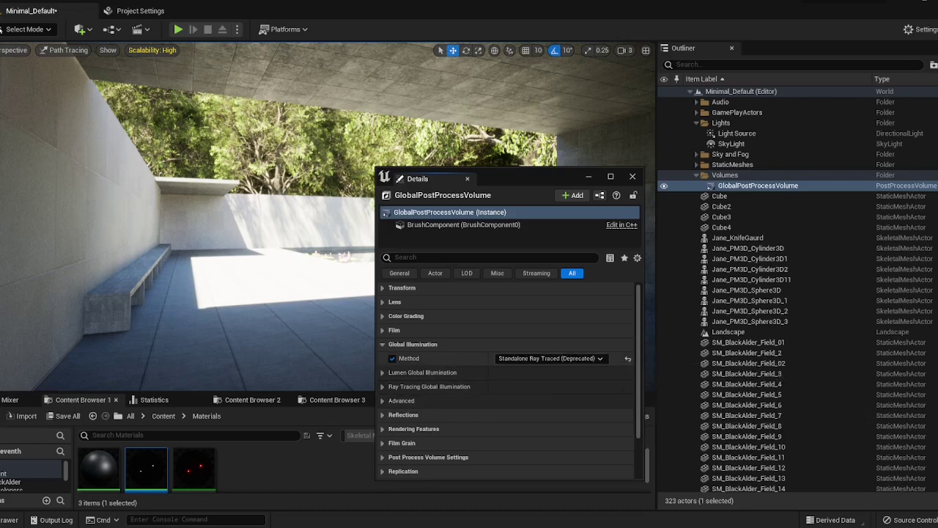
pyautogui.click(382, 345)
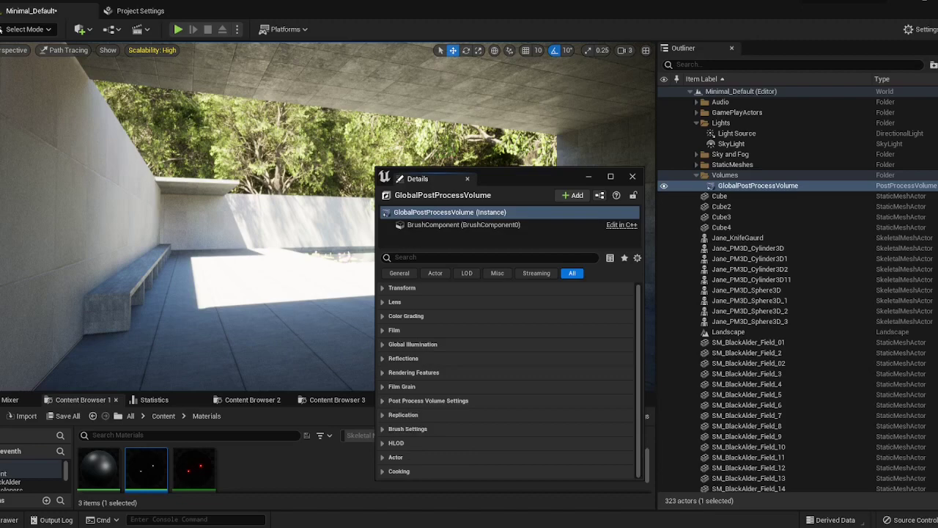
# Return the viewport to the Lit view mode and enable Real Time Capture on the SkyLight.
pyautogui.click(64, 50)
pyautogui.click(59, 79)
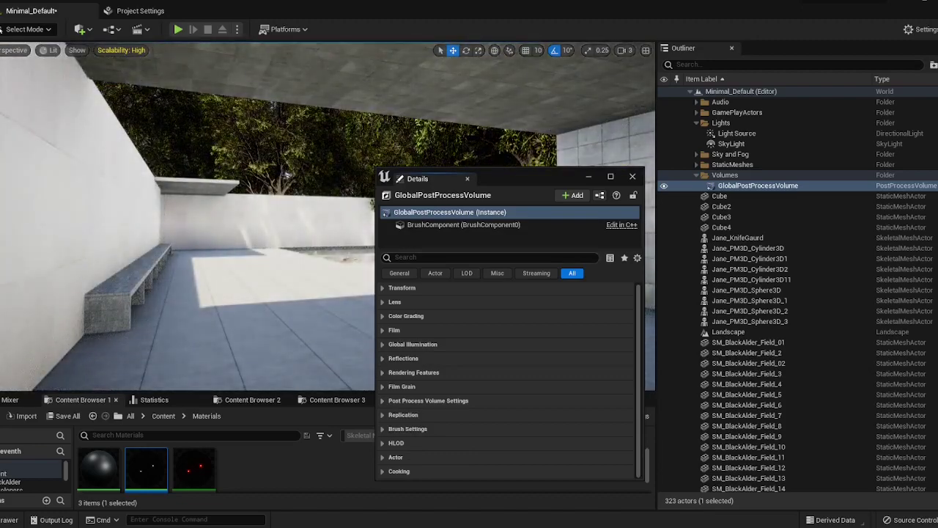
pyautogui.click(731, 143)
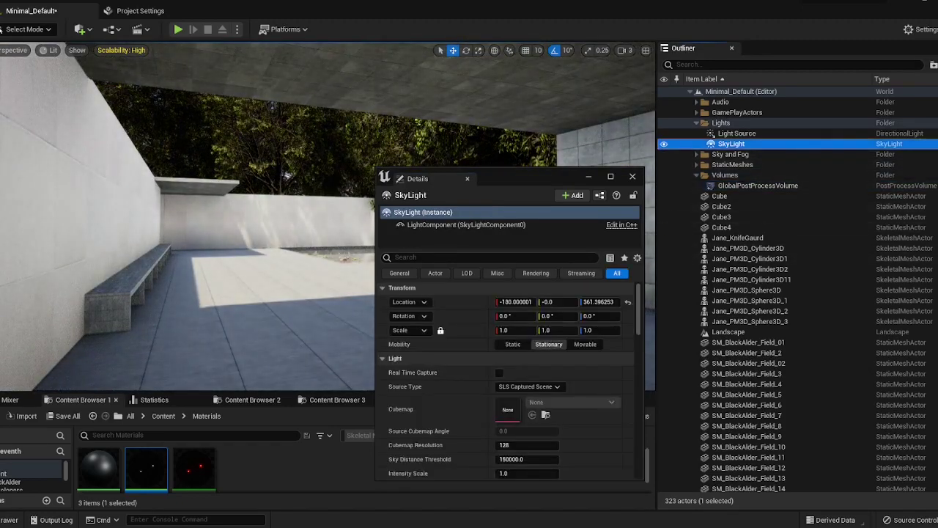
pyautogui.click(499, 373)
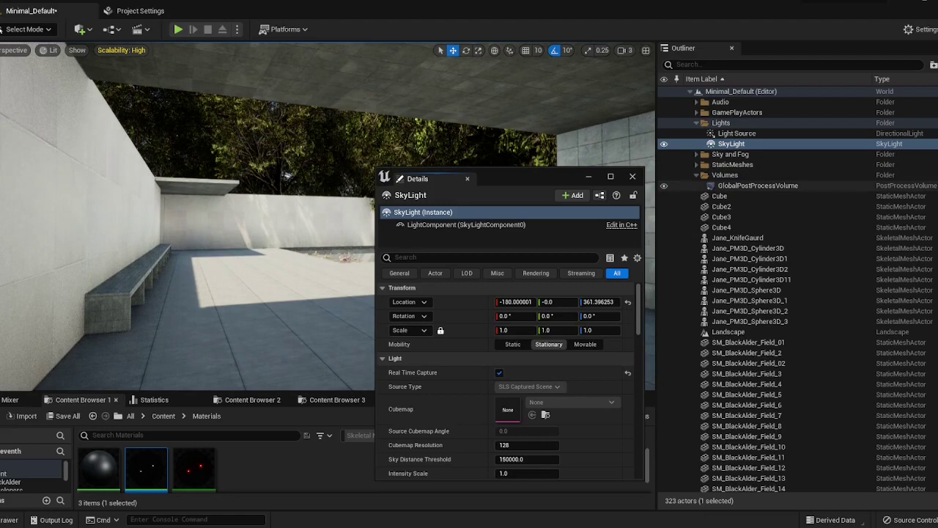
# Select the GlobalPostProcessVolume and compare the Path Tracing and Lit view modes, leaving the viewport in Path Tracing.
pyautogui.click(758, 185)
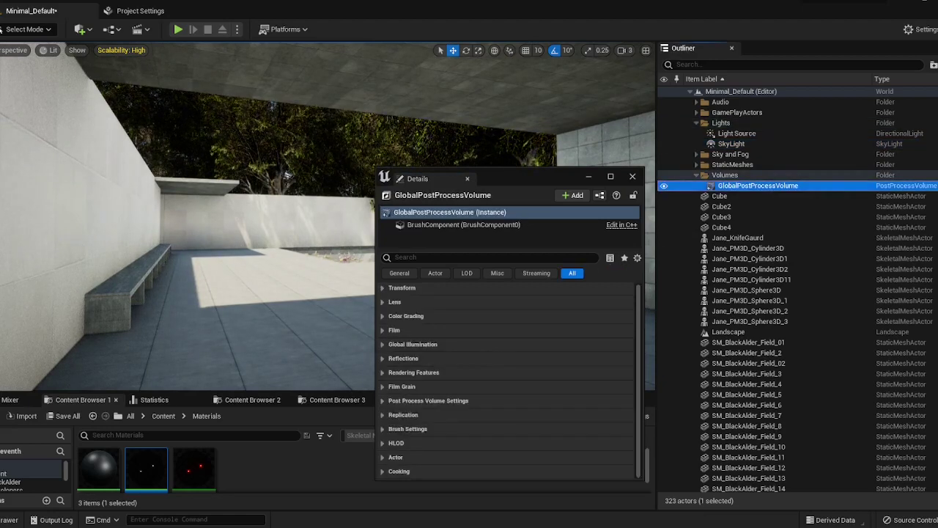
pyautogui.click(49, 50)
pyautogui.click(90, 171)
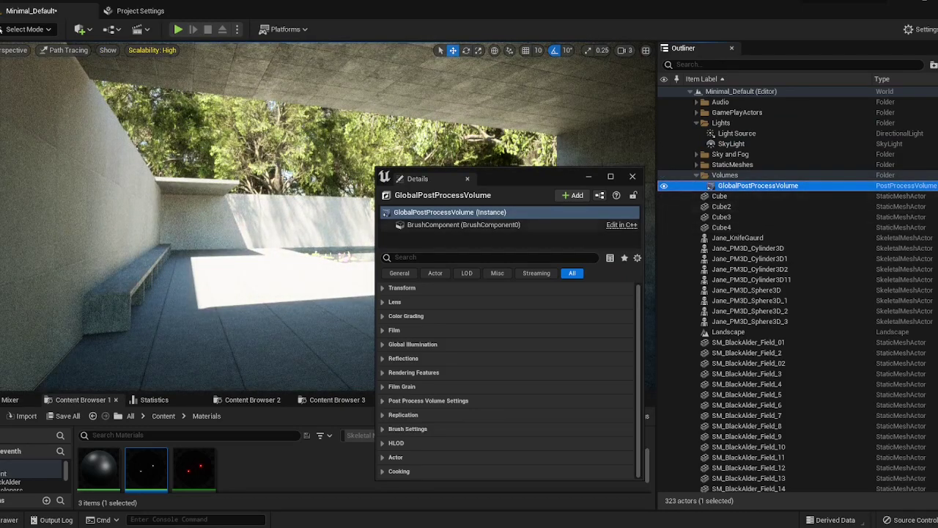
pyautogui.click(65, 50)
pyautogui.click(74, 79)
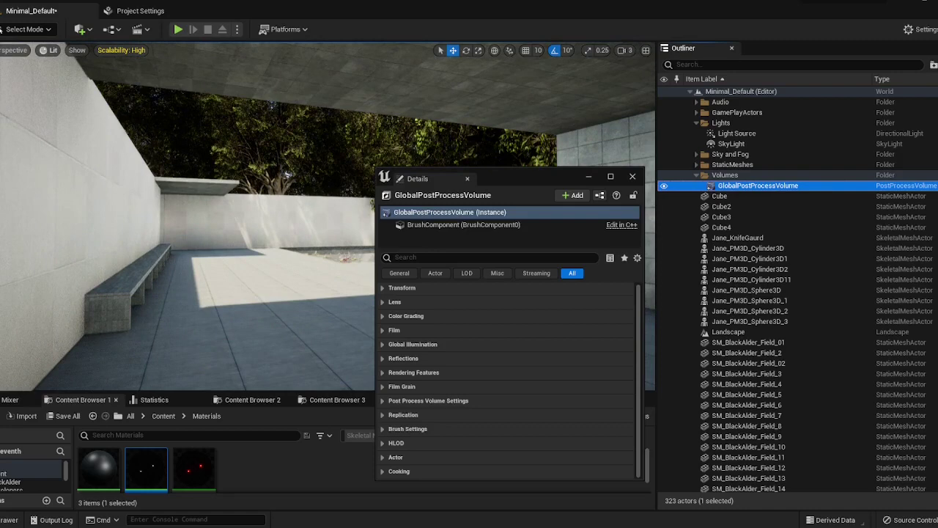
pyautogui.click(49, 50)
pyautogui.click(59, 147)
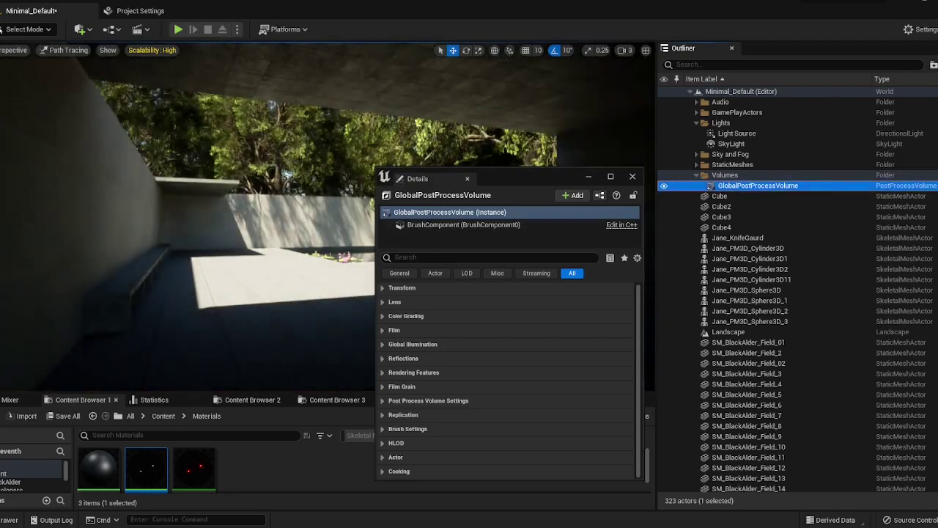
# Move the floating details window aside and expand the volume's PathTracing settings under Rendering Features.
pyautogui.moveTo(512, 179)
pyautogui.mouseDown()
pyautogui.moveTo(310, 151)
pyautogui.moveTo(371, 115)
pyautogui.moveTo(256, 83)
pyautogui.mouseUp()
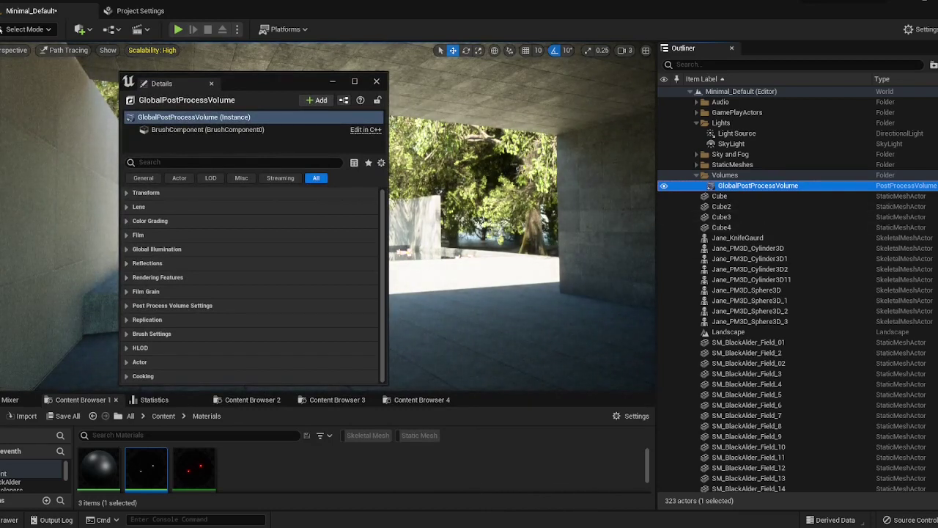
pyautogui.click(173, 306)
pyautogui.scroll(-3, 251, 315)
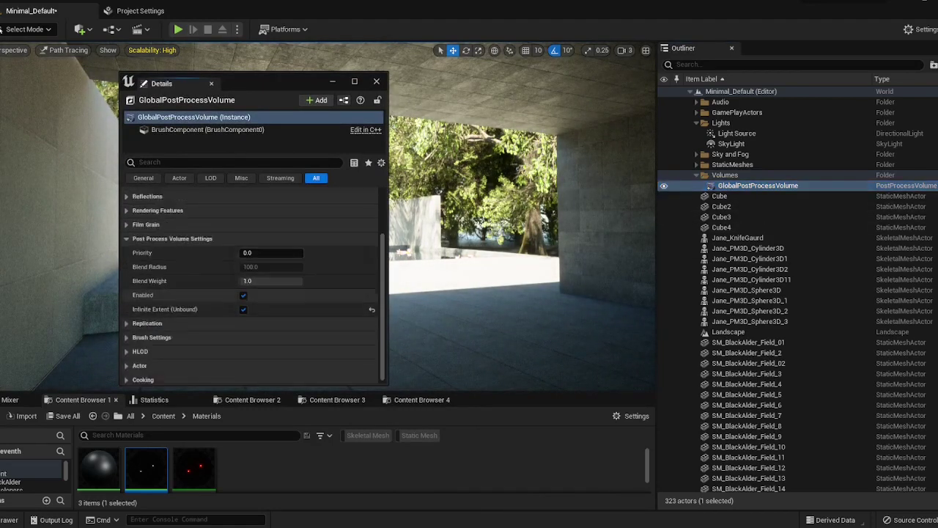
pyautogui.click(172, 239)
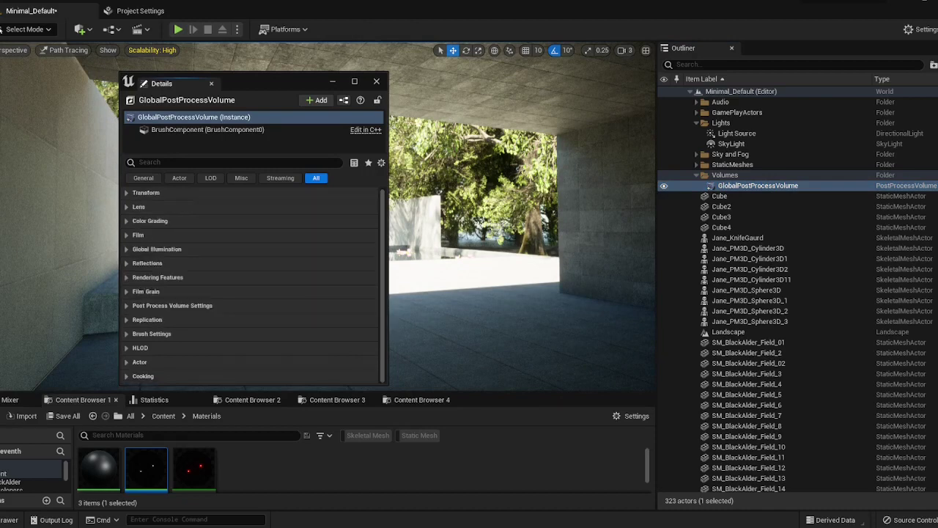
pyautogui.click(158, 277)
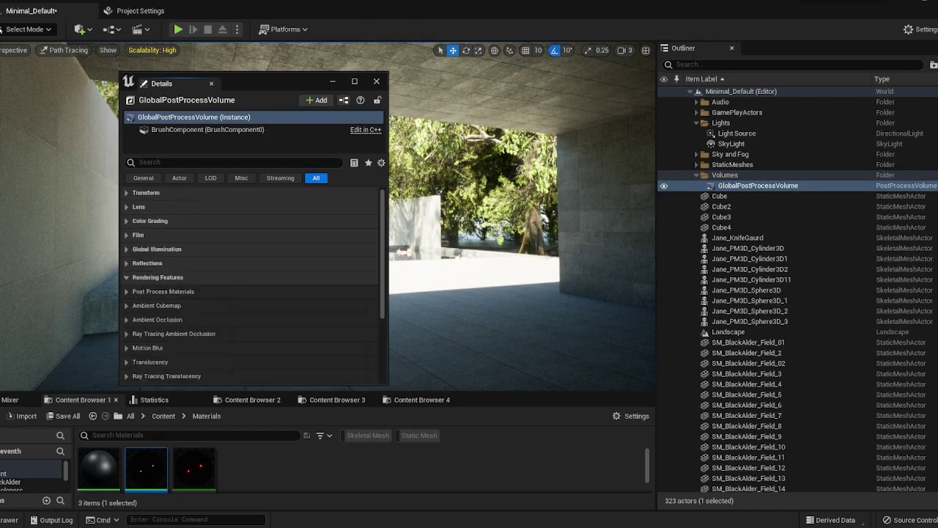
pyautogui.scroll(-2, 249, 286)
pyautogui.click(149, 340)
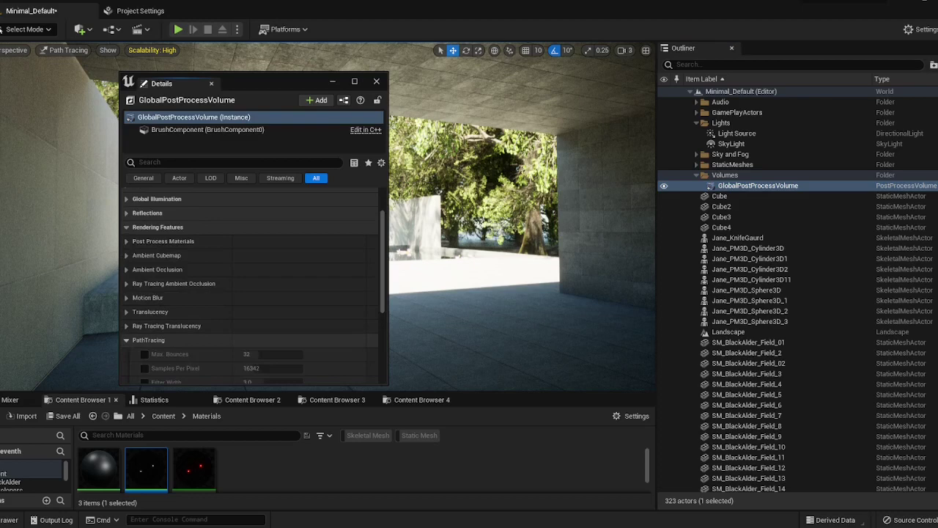
pyautogui.scroll(-3, 190, 344)
# Clear the details window from the viewport and view the path-traced scene from saved camera positions 1, 2 and 3.
pyautogui.moveTo(278, 82); pyautogui.dragTo(769, 117)
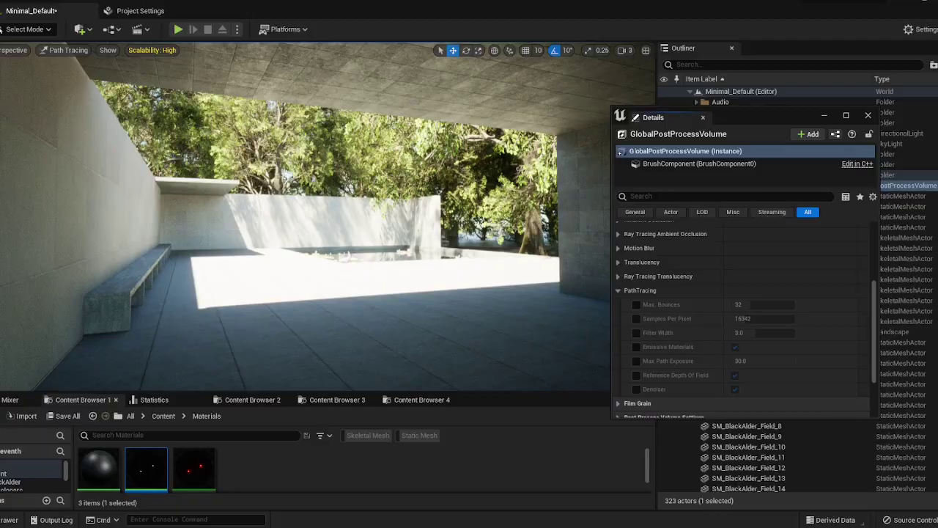
pyautogui.press('1')
pyautogui.press('2')
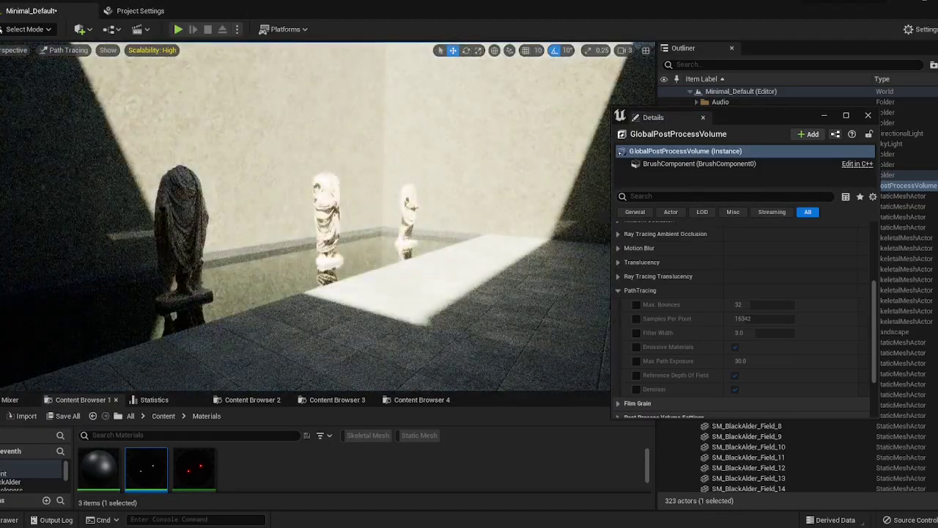
pyautogui.press('3')
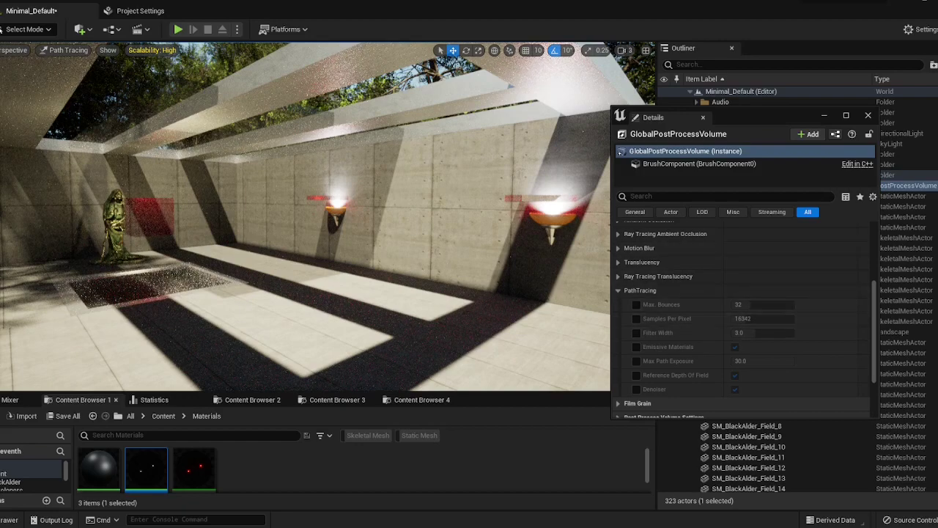
# Bring the details window back beside the actor list and override the path tracing Samples Per Pixel with 10.
pyautogui.moveTo(764, 114); pyautogui.dragTo(550, 80)
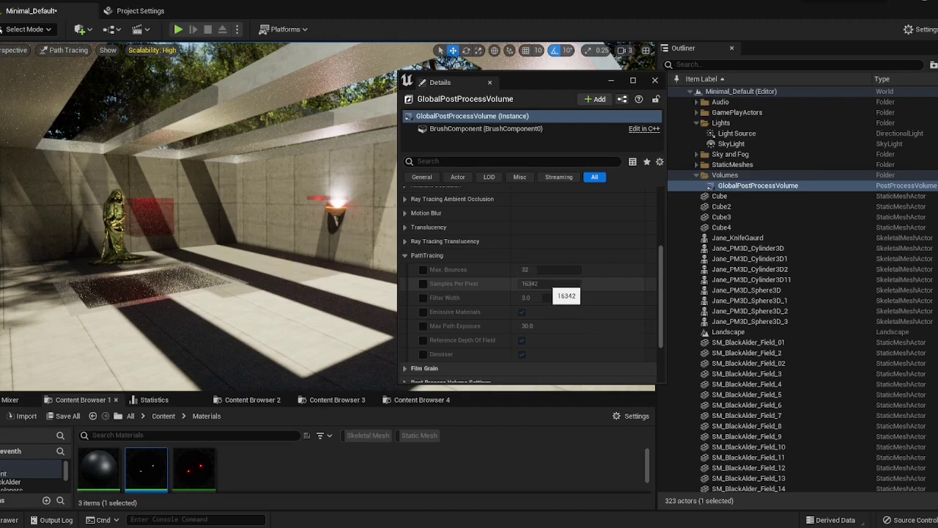
pyautogui.click(423, 283)
pyautogui.click(549, 284)
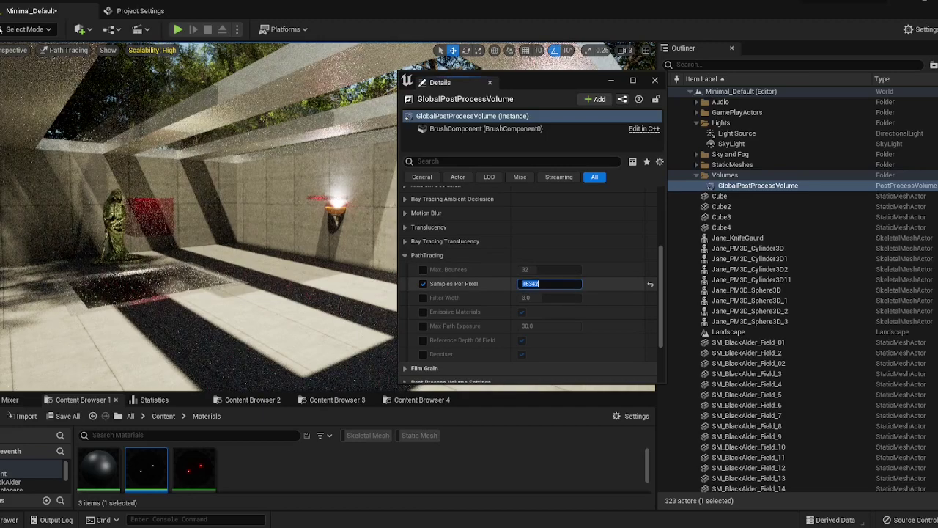
pyautogui.write('1')
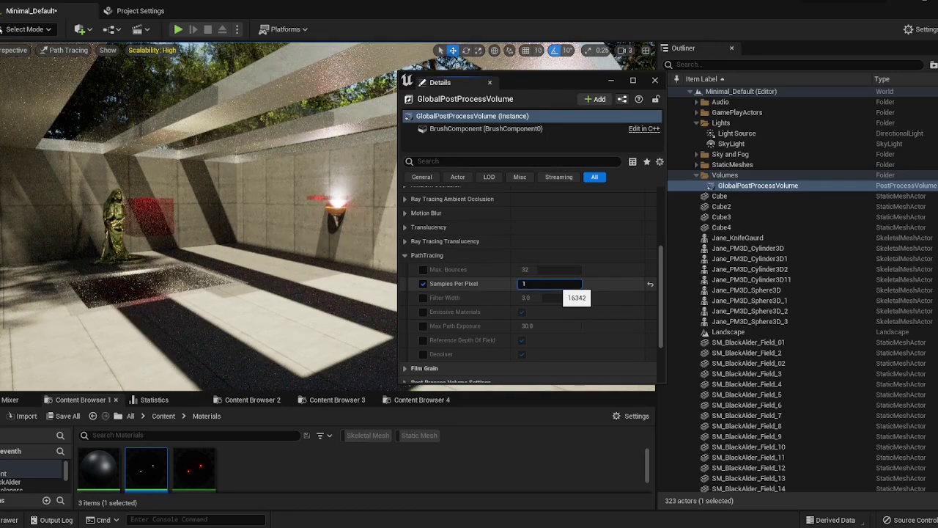
pyautogui.write('0')
pyautogui.press('Return')
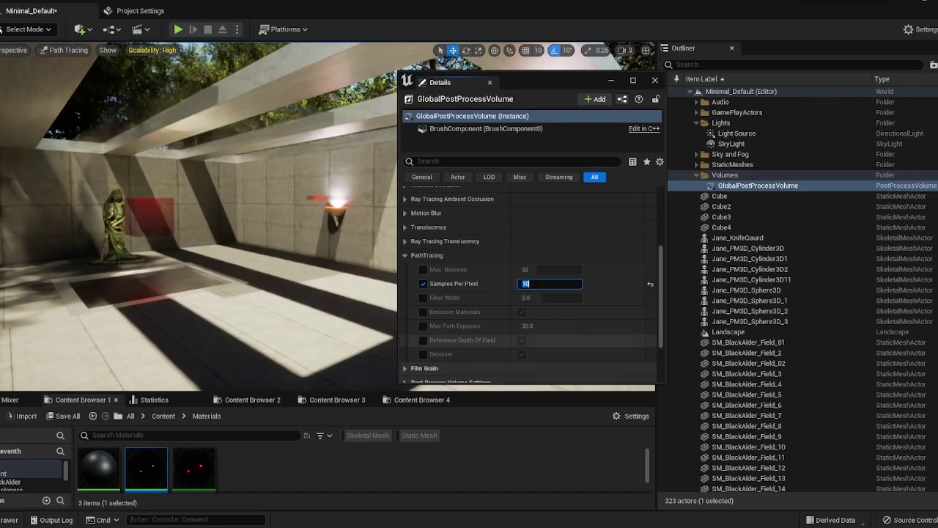
# Override the path tracing Denoiser, turn it off and turn the camera slightly to restart the render.
pyautogui.click(423, 354)
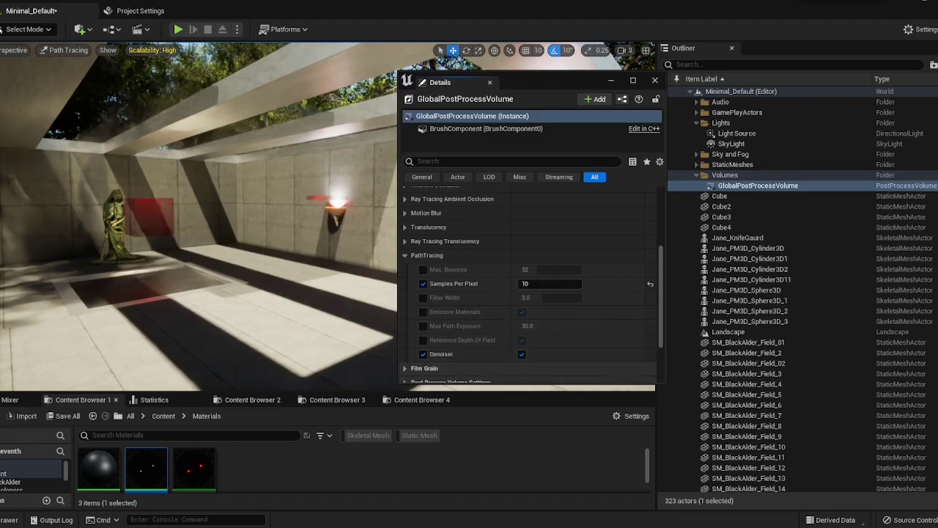
pyautogui.click(521, 354)
pyautogui.moveTo(359, 337); pyautogui.dragTo(378, 340, button='right')
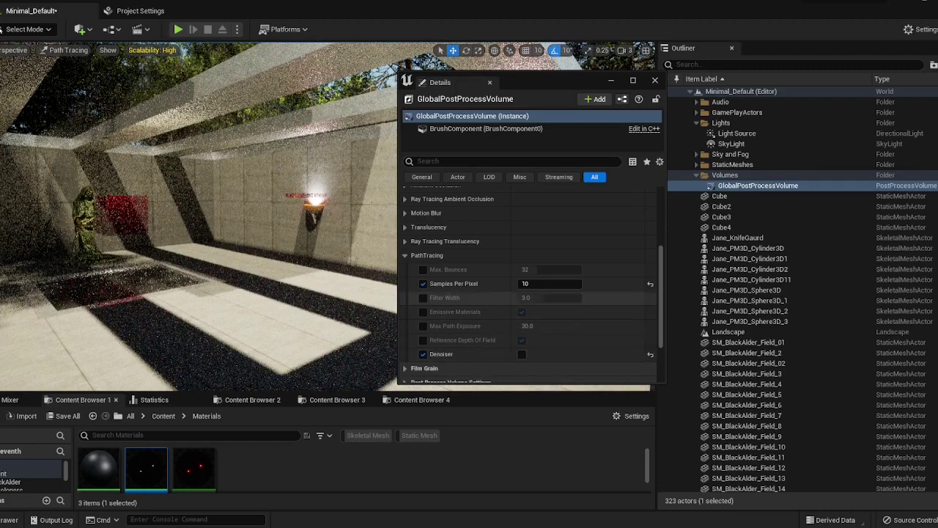
# Set the path tracing Samples Per Pixel to 1000 and turn the Denoiser back on.
pyautogui.click(550, 283)
pyautogui.write('1000')
pyautogui.press('Return')
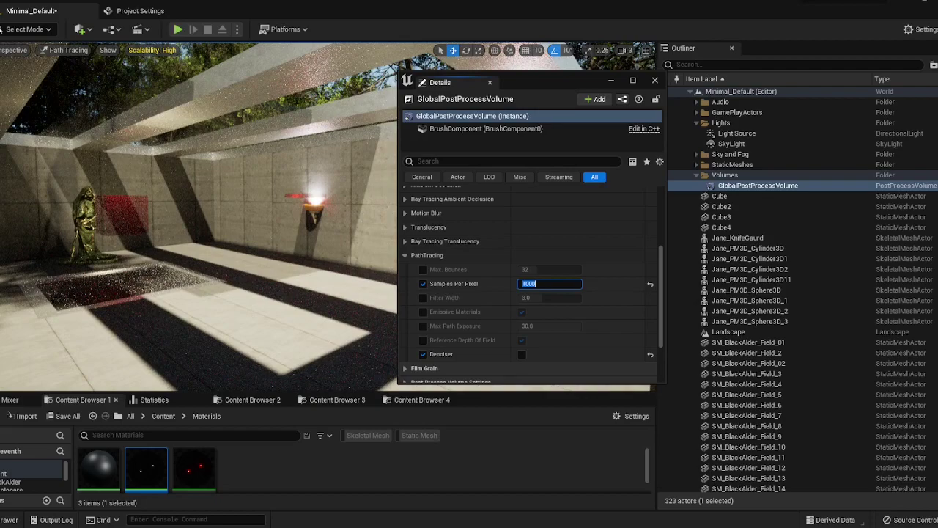
pyautogui.click(521, 354)
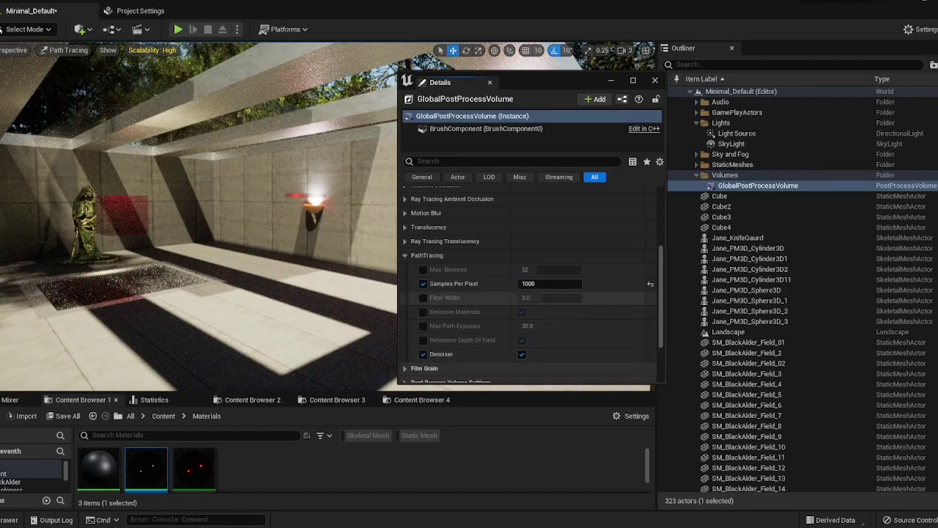
# Turn the camera slightly to restart the render and set the path tracing Samples Per Pixel to 200.
pyautogui.moveTo(322, 308); pyautogui.dragTo(301, 307, button='right')
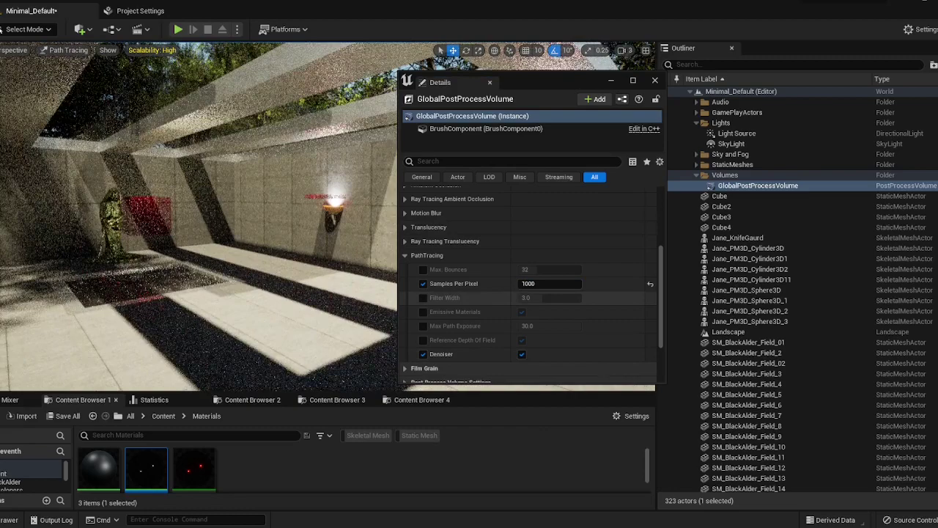
pyautogui.click(546, 283)
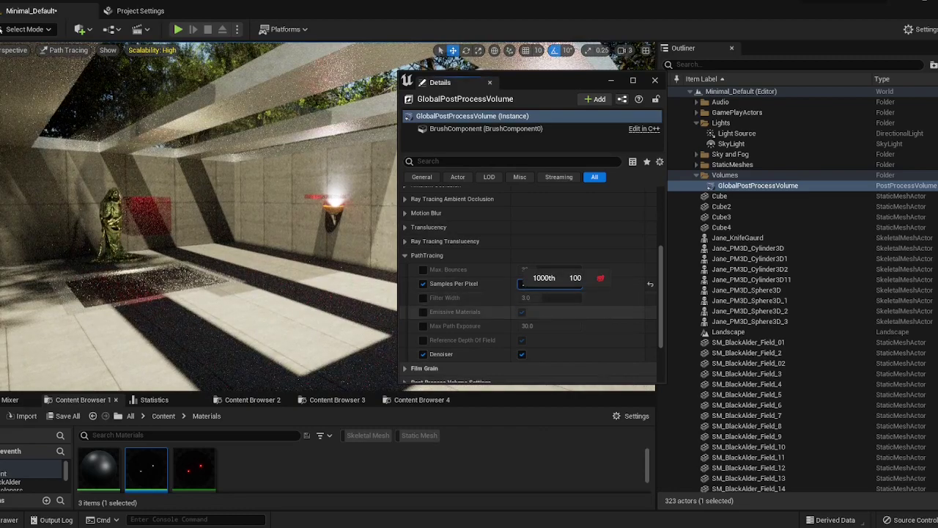
pyautogui.write('200')
pyautogui.press('Return')
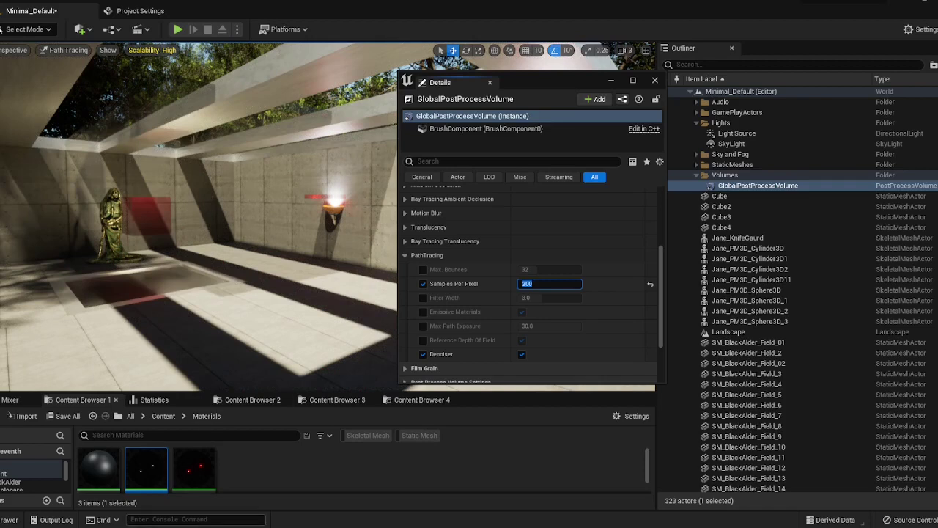
# Run the console command r.PathTracing.ProgressDisplay 1 and turn the camera to restart the render.
pyautogui.click(183, 519)
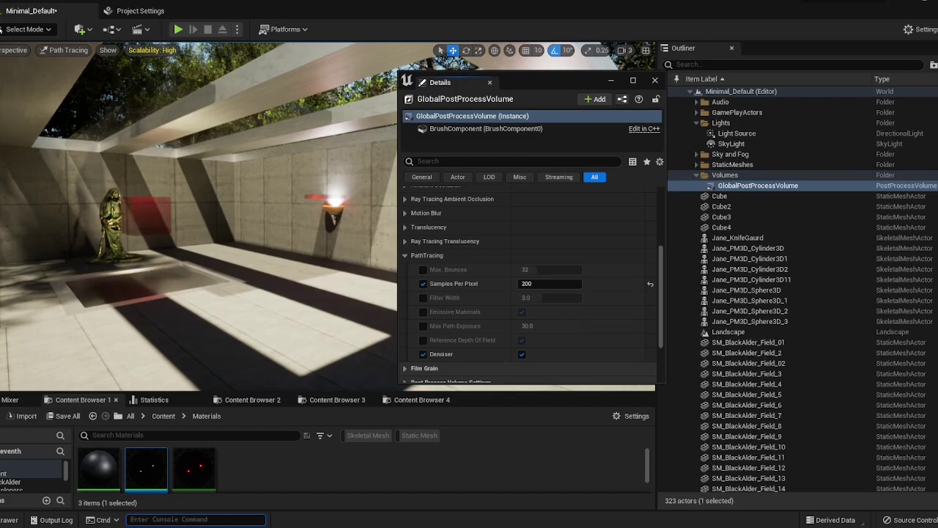
pyautogui.write('r.')
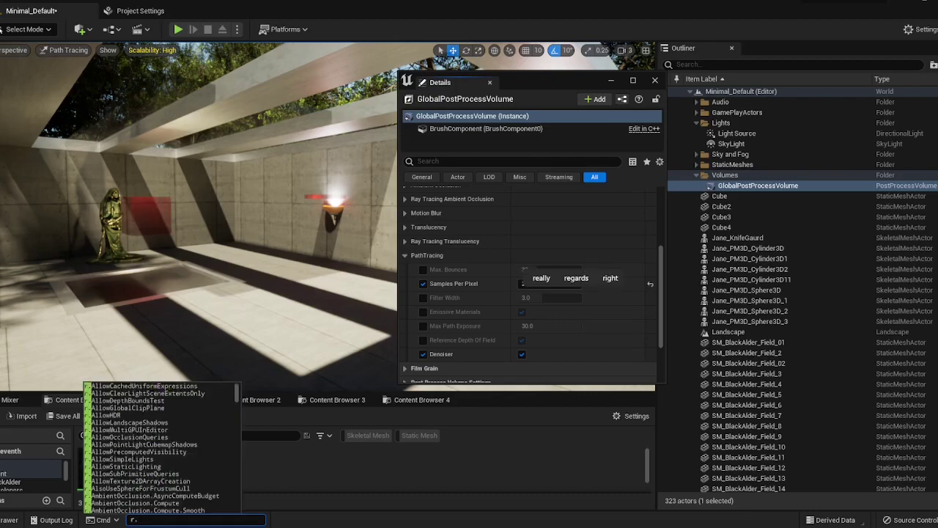
pyautogui.write('PathTracing')
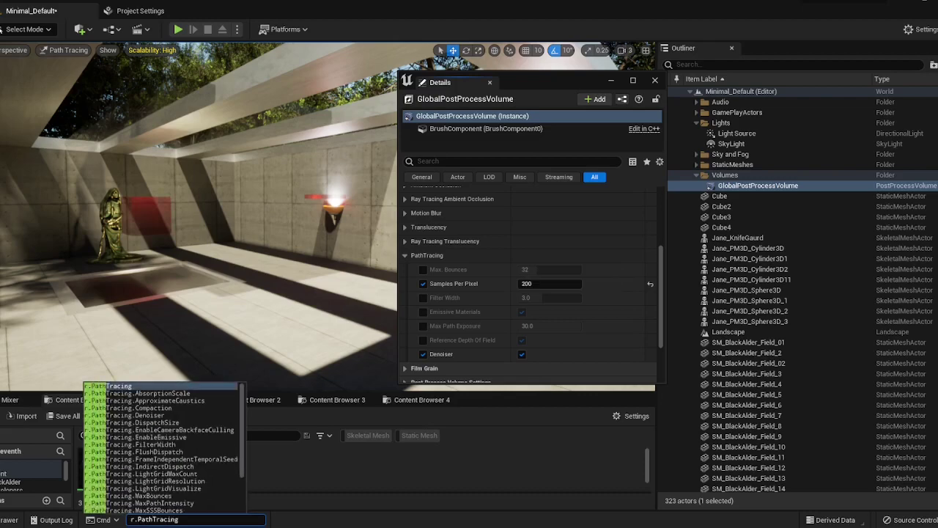
pyautogui.write('.pr')
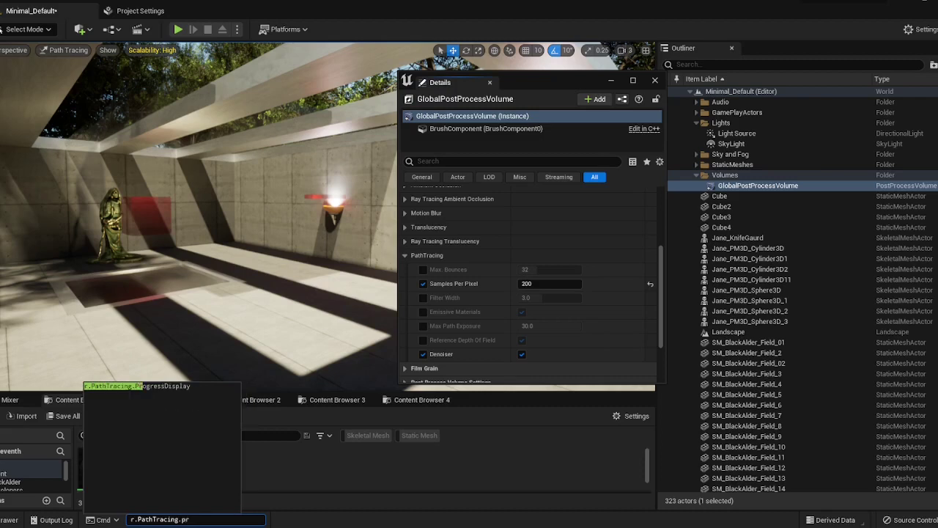
pyautogui.press('Tab')
pyautogui.write('1')
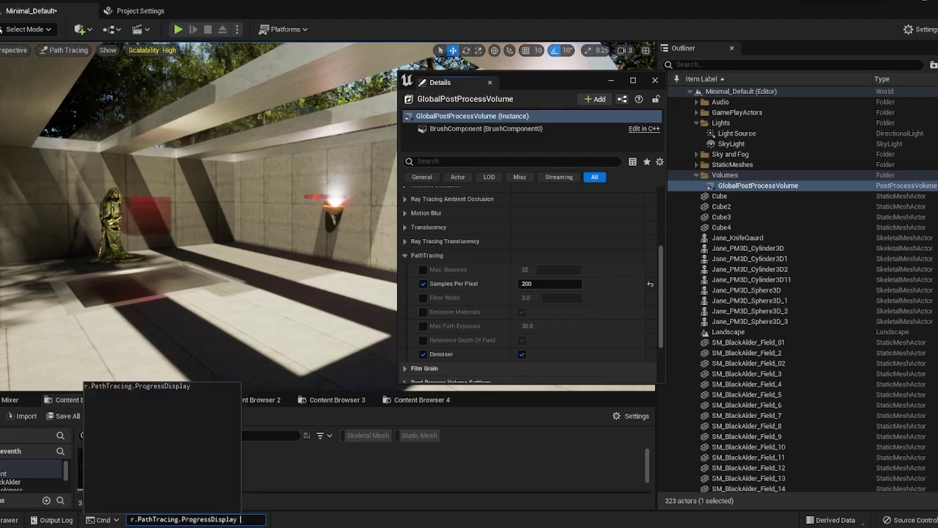
pyautogui.press('Return')
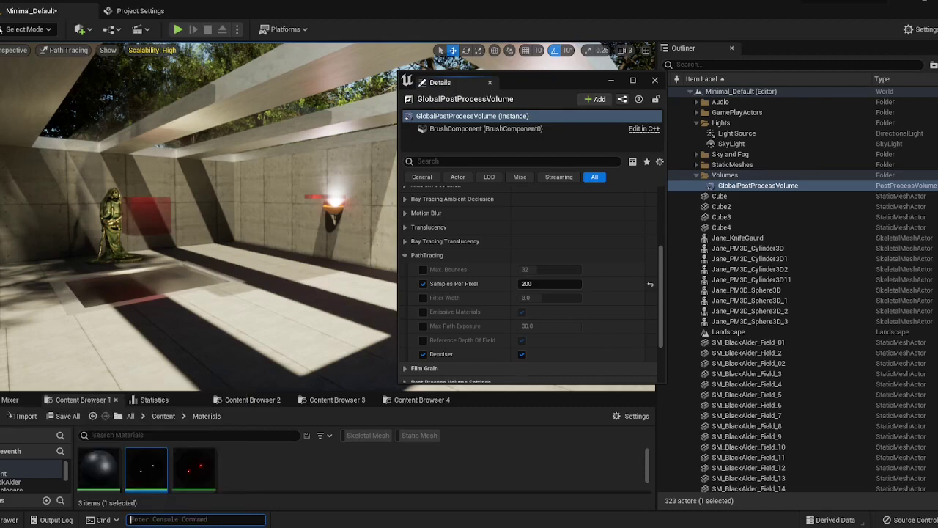
pyautogui.moveTo(220, 234); pyautogui.dragTo(189, 226, button='right')
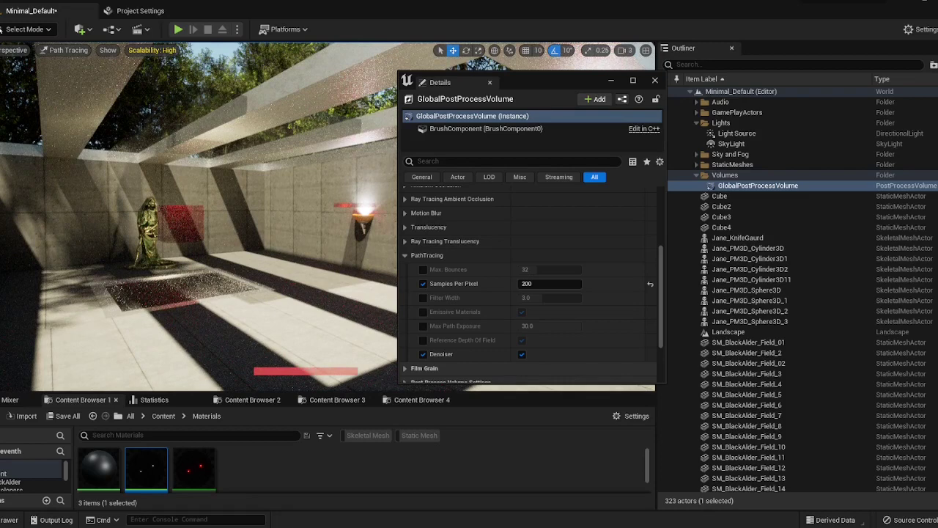
# Run the console command r.PathTracing.ProgressDisplay 0 and turn the camera towards the statue to restart the render.
pyautogui.click(195, 519)
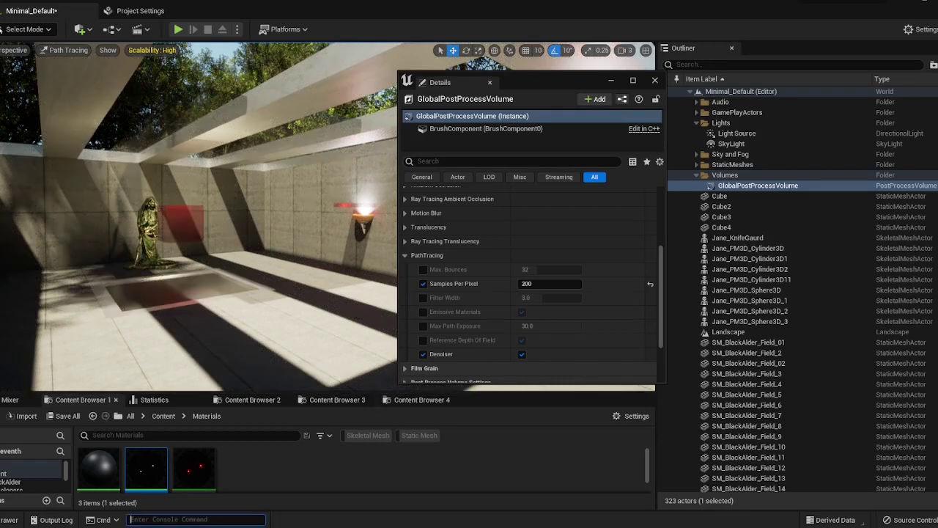
pyautogui.press('Up')
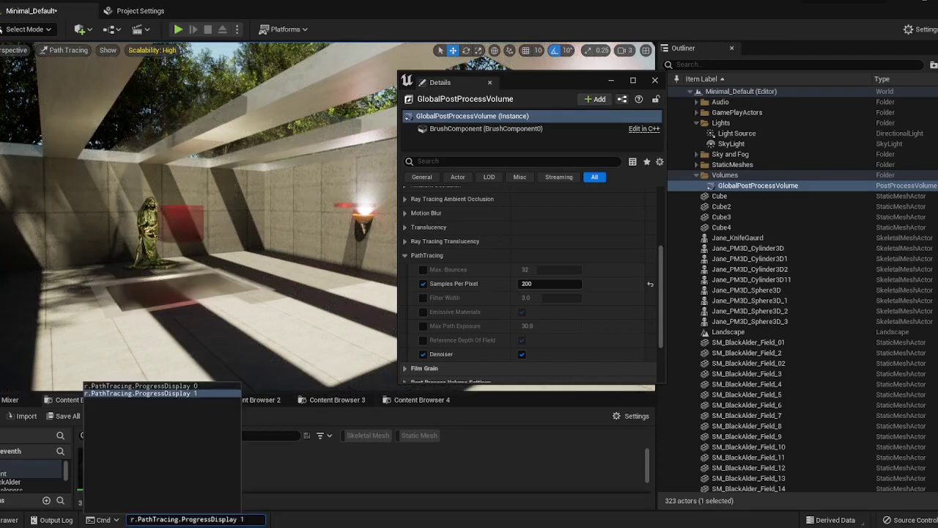
pyautogui.press('BackSpace')
pyautogui.write('0')
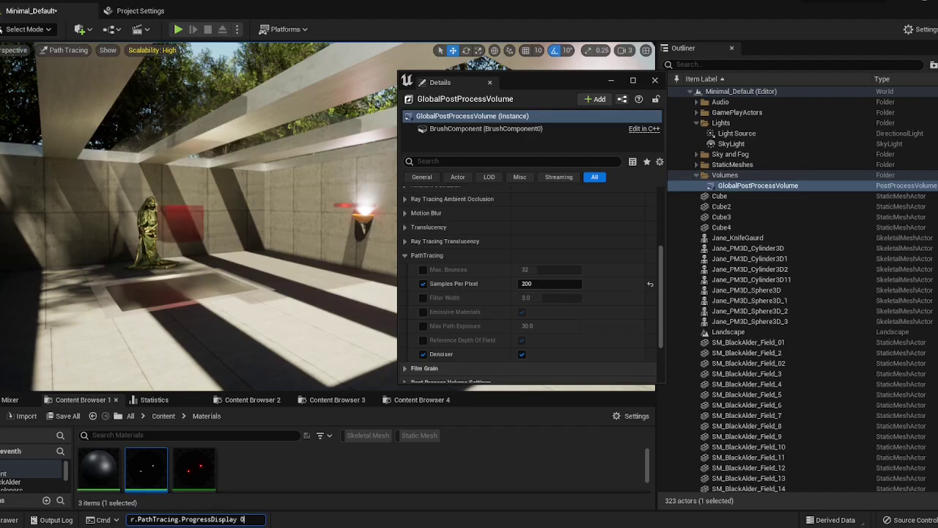
pyautogui.press('Return')
pyautogui.moveTo(220, 234)
pyautogui.mouseDown(button='right')
pyautogui.moveTo(151, 275)
pyautogui.moveTo(175, 267)
pyautogui.moveTo(177, 246)
pyautogui.mouseUp(button='right')
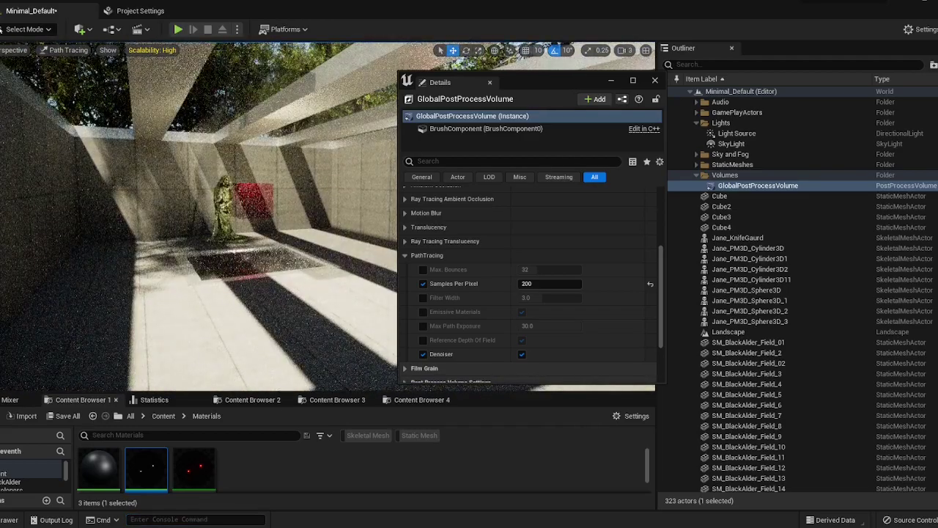
# Override the path tracing Max. Bounces, Filter Width, Emissive Materials, Max Path Exposure and Reference Depth Of Field settings of the post process volume.
pyautogui.moveTo(536, 79); pyautogui.dragTo(518, 81)
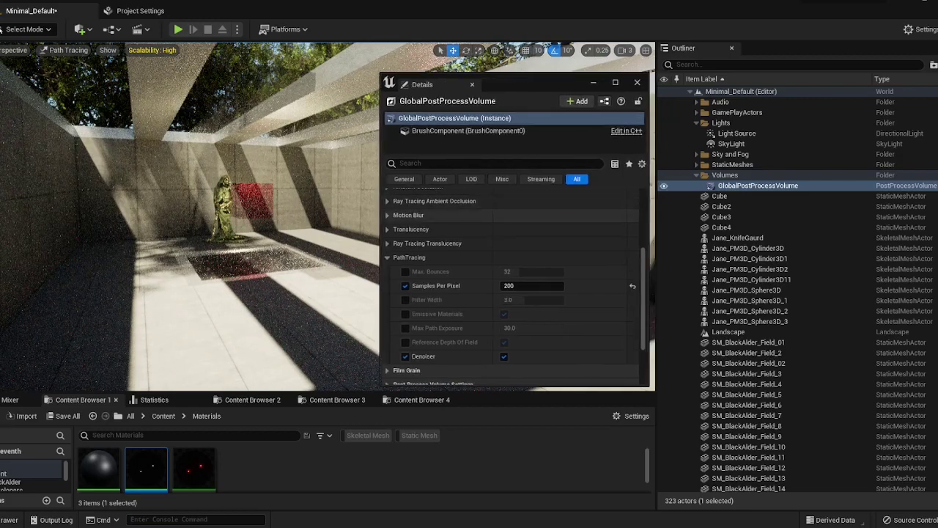
pyautogui.click(406, 271)
pyautogui.click(406, 299)
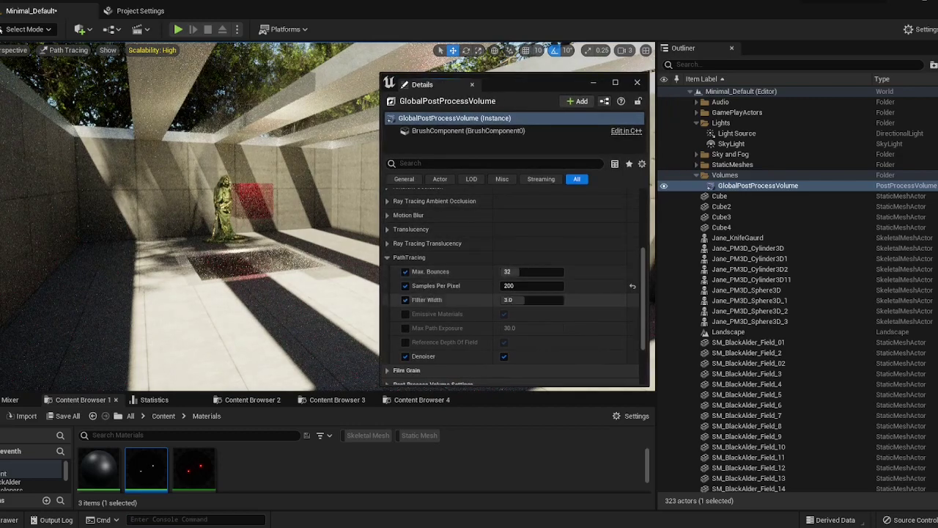
pyautogui.click(405, 314)
pyautogui.click(405, 328)
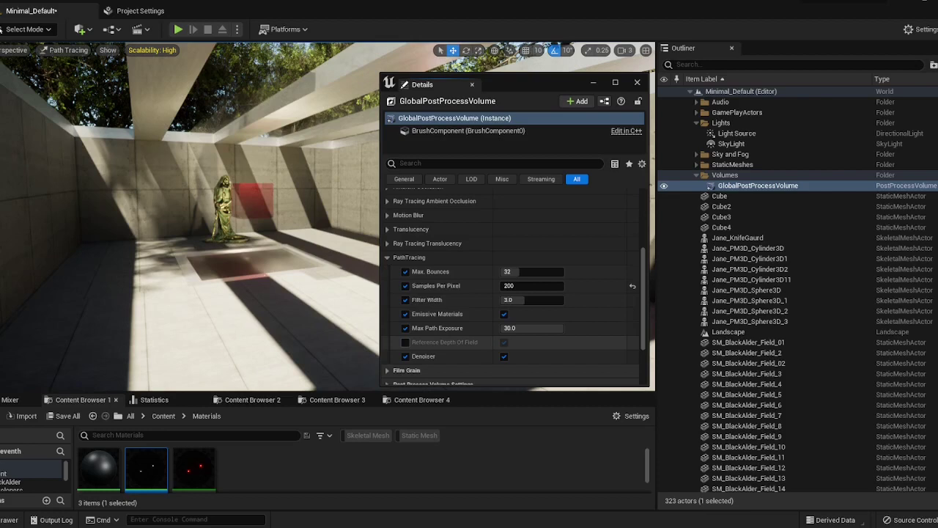
pyautogui.click(406, 341)
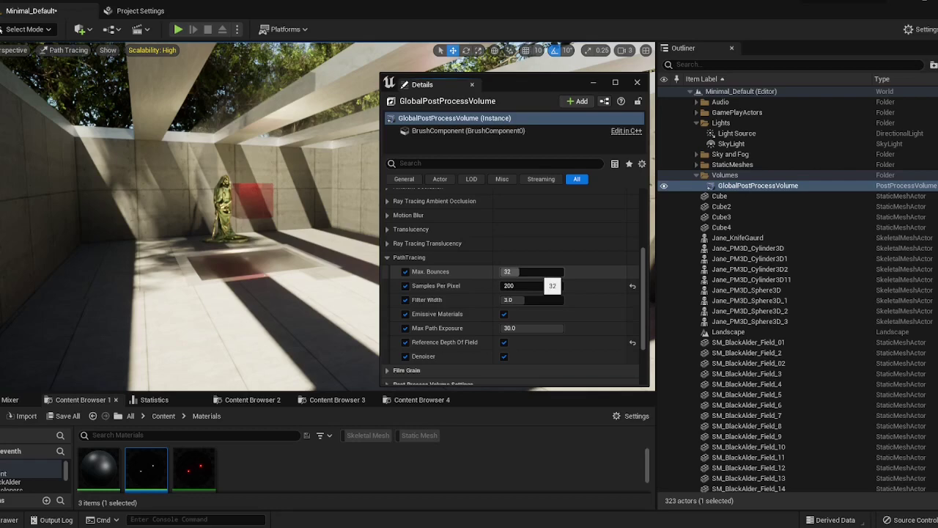
# Try path tracing Max. Bounces values of 1, 2 and 3 to compare the indirect lighting in the courtyard.
pyautogui.click(537, 272)
pyautogui.write('1')
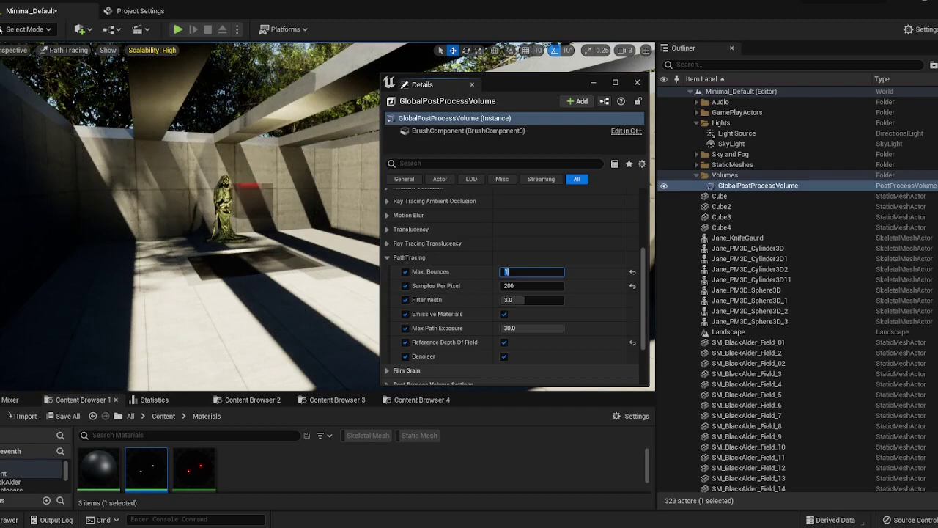
pyautogui.write('2')
pyautogui.press('Return')
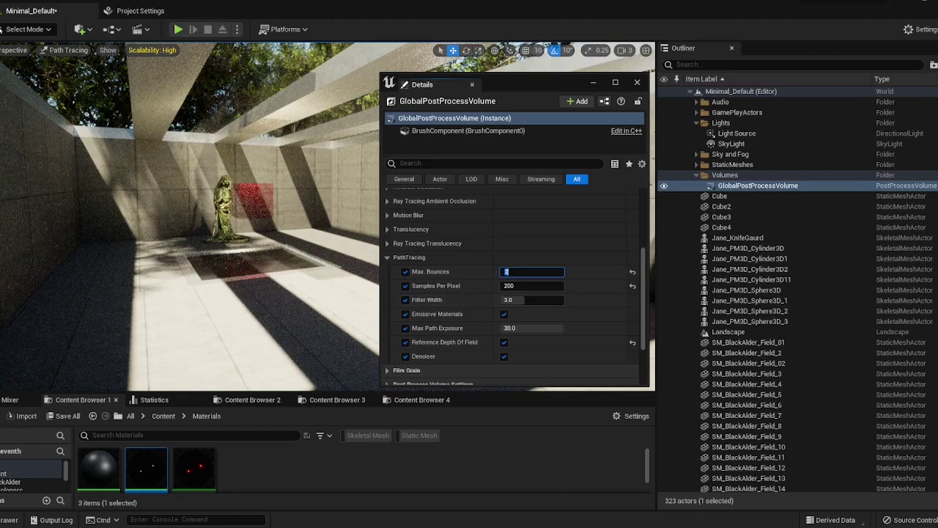
pyautogui.write('3')
pyautogui.press('Return')
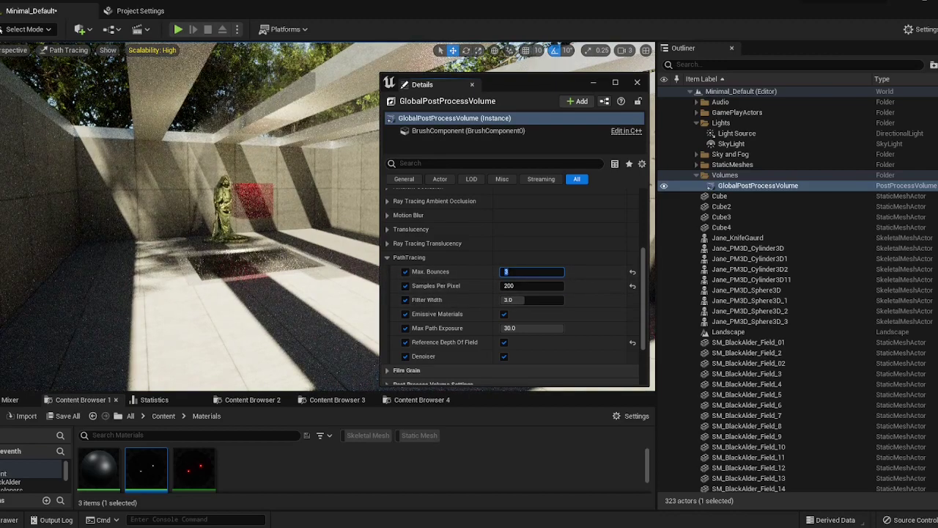
pyautogui.moveTo(293, 220); pyautogui.dragTo(311, 220, button='right')
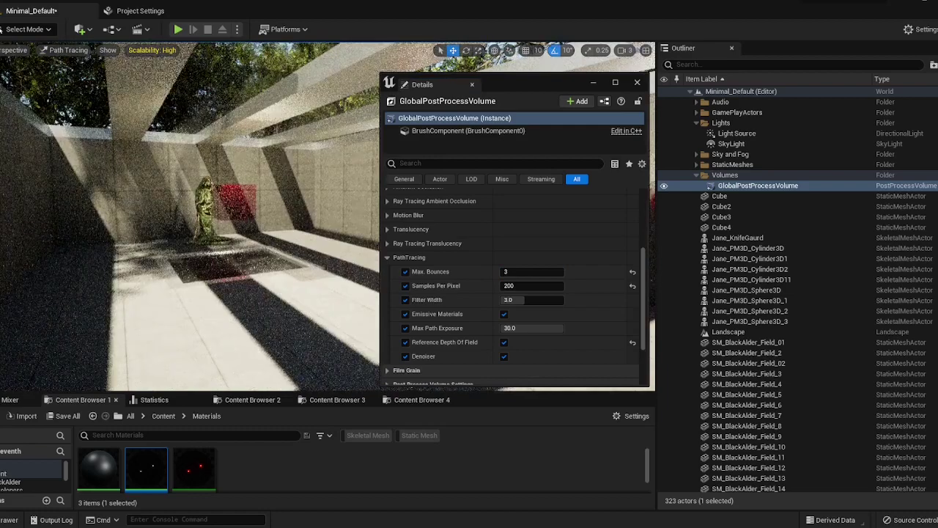
# Compare the render with path tracing Max. Bounces at 5 and at 32.
pyautogui.doubleClick(506, 272)
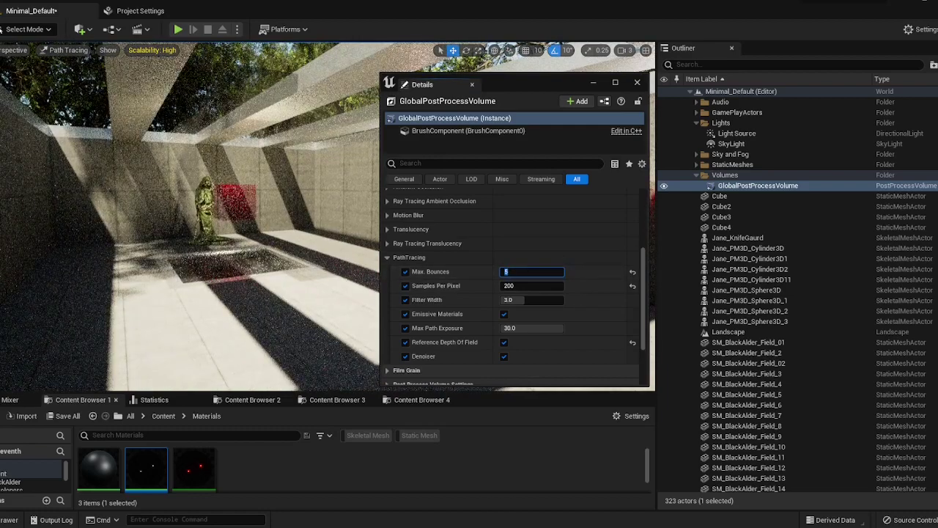
pyautogui.write('5')
pyautogui.press('Return')
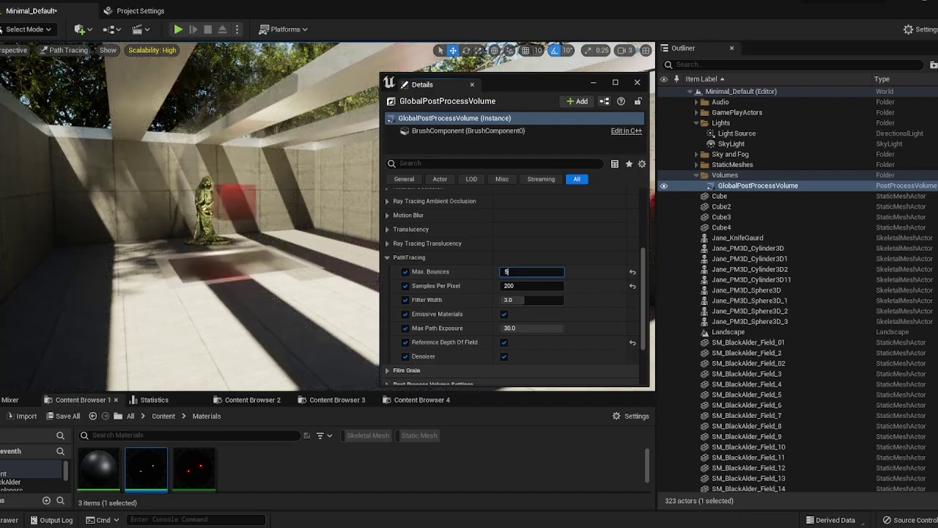
pyautogui.click(542, 272)
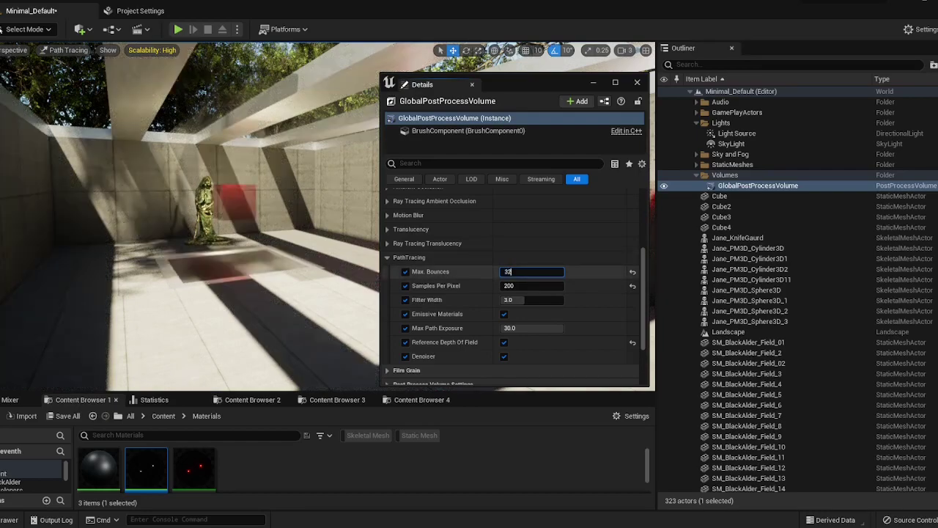
pyautogui.write('32')
pyautogui.press('Return')
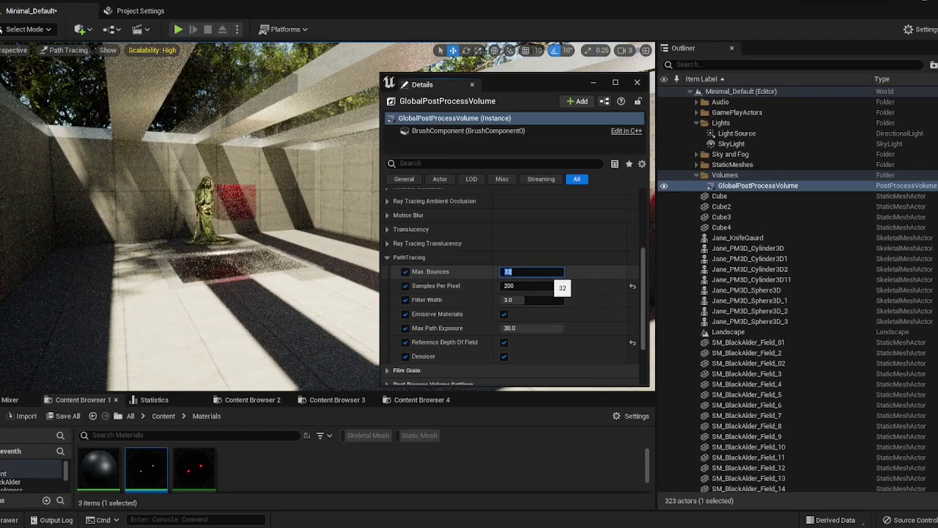
# Set the path tracing Max. Bounces to 10 and shift the details window away from the rendered scene.
pyautogui.write('10')
pyautogui.press('Return')
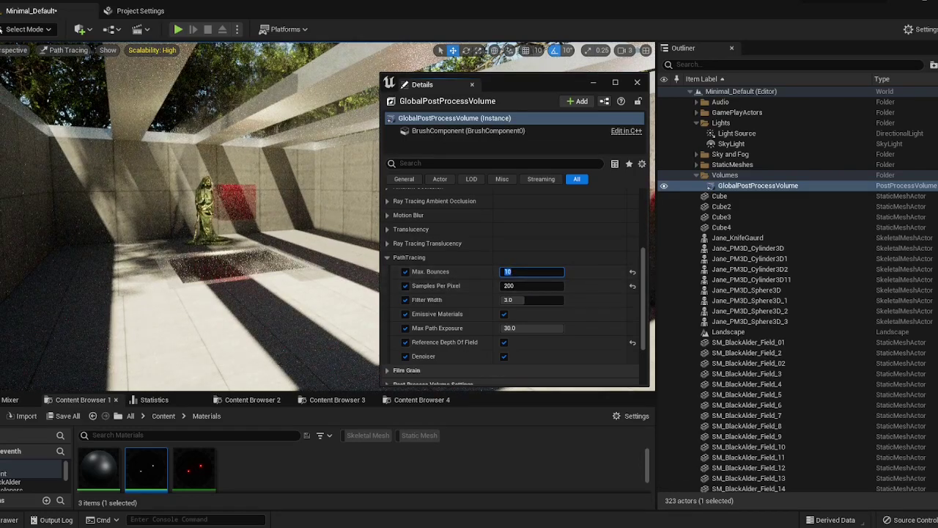
pyautogui.moveTo(523, 81); pyautogui.dragTo(566, 83)
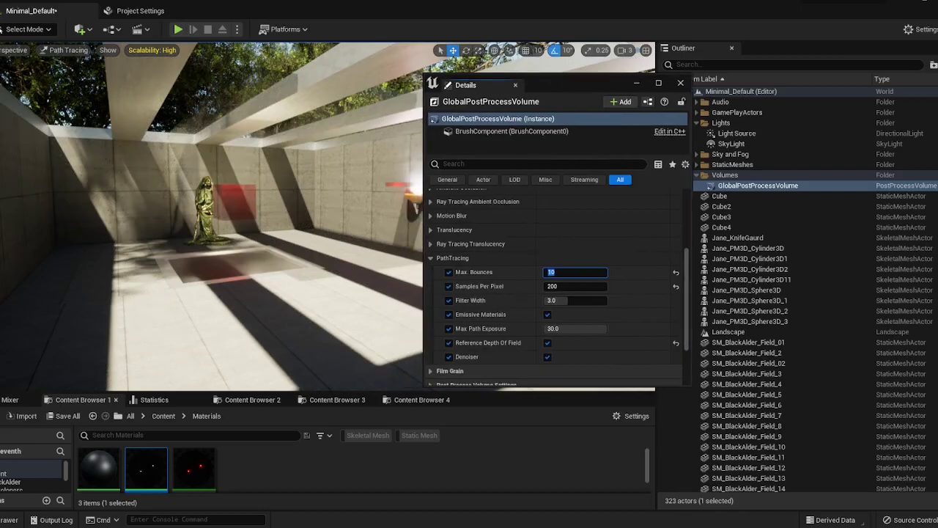
# Make the viewport fullscreen, move the details window aside and set the path tracing Samples Per Pixel to 50.
pyautogui.press('F11')
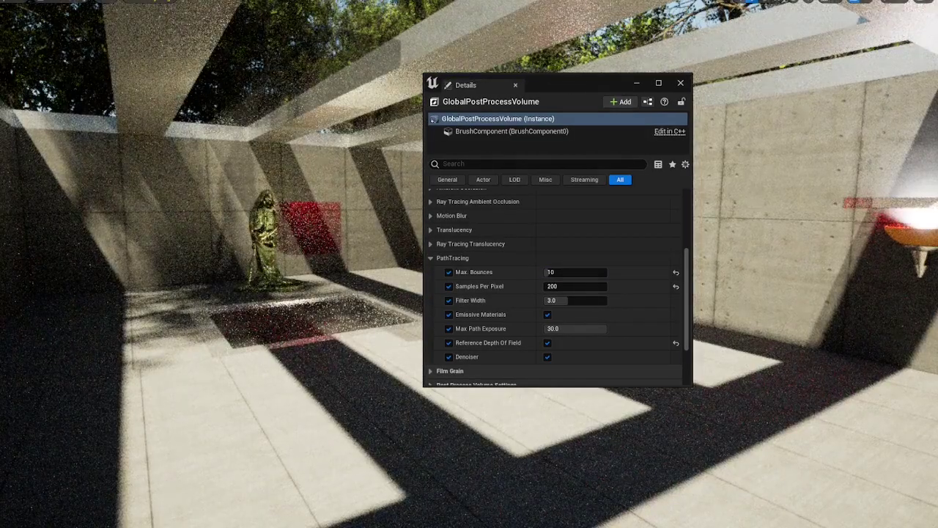
pyautogui.moveTo(582, 82); pyautogui.dragTo(711, 88)
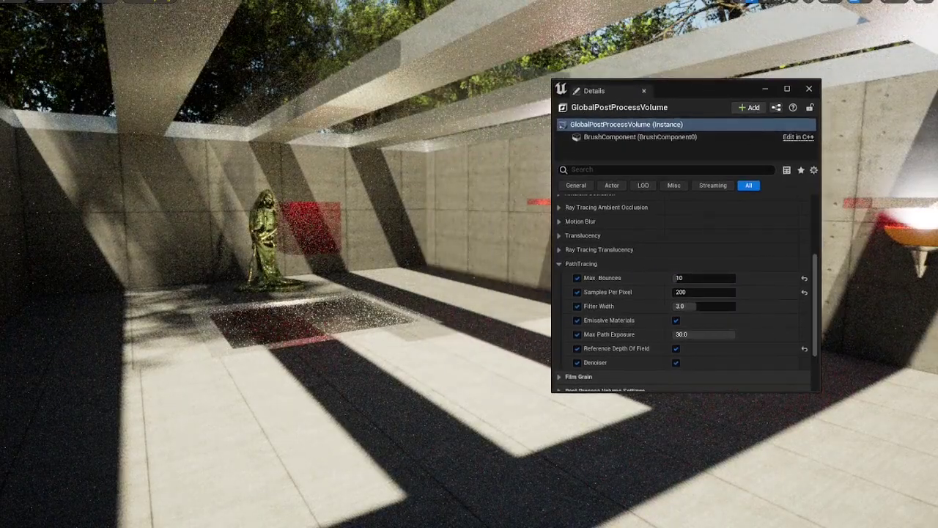
pyautogui.click(702, 292)
pyautogui.write('50')
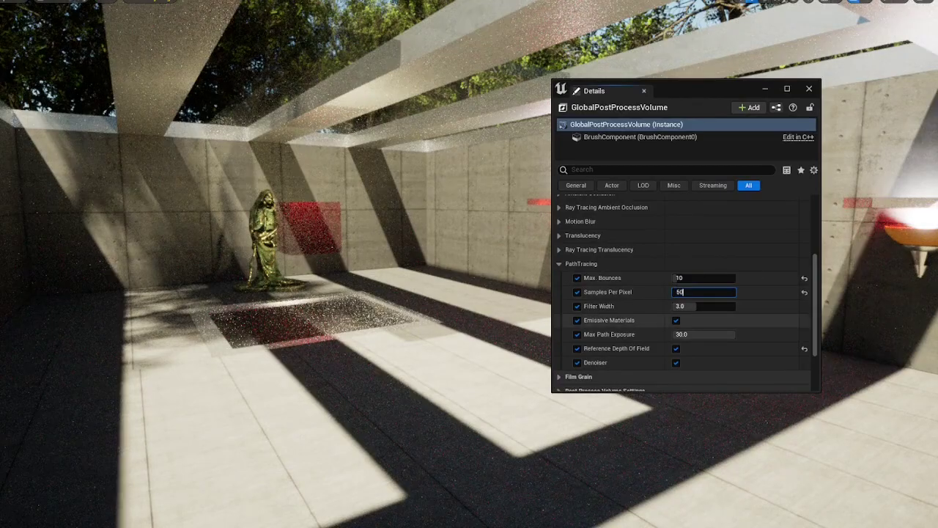
pyautogui.press('Return')
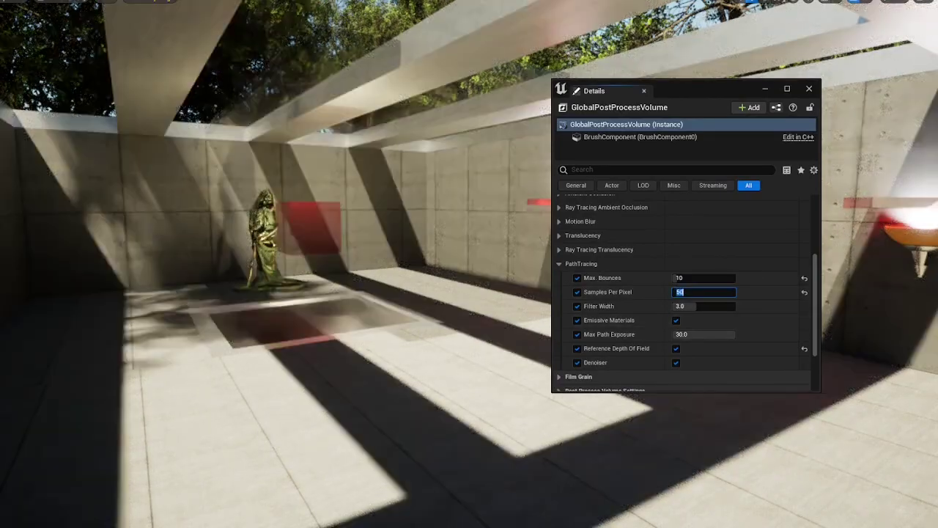
# Fly the camera close to a wall lamp, select the red translucent cube above it and clear the selection.
pyautogui.moveTo(308, 293); pyautogui.dragTo(447, 274, button='right')
pyautogui.press('w')
pyautogui.moveTo(494, 326); pyautogui.dragTo(463, 283, button='right')
pyautogui.press('s')
pyautogui.press('s')
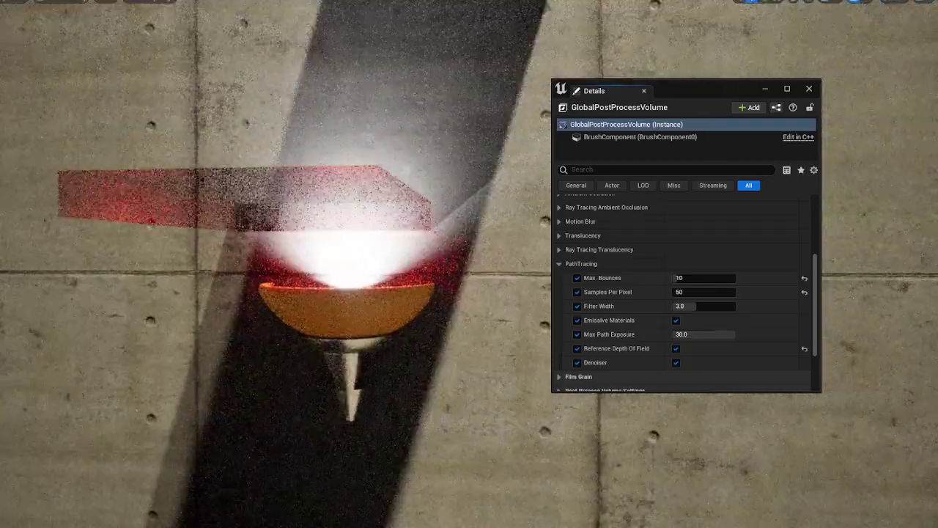
pyautogui.click(311, 199)
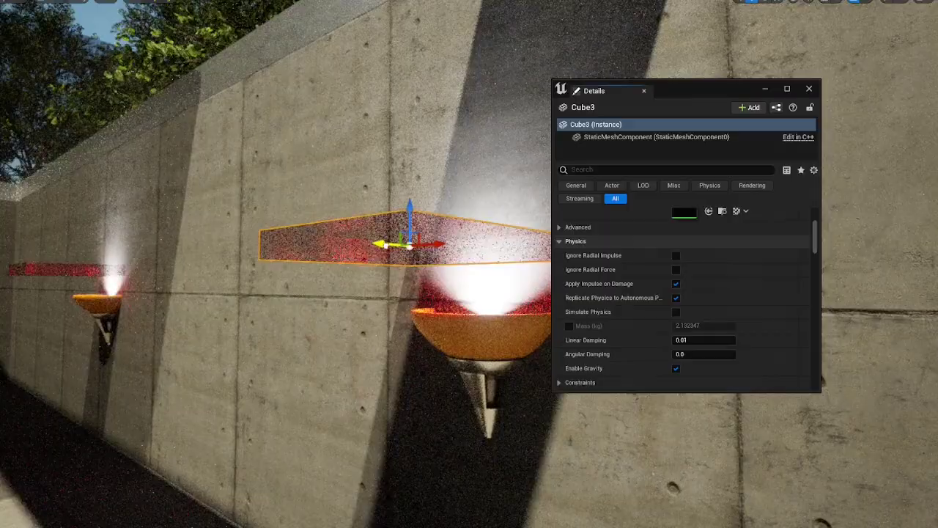
pyautogui.press('Escape')
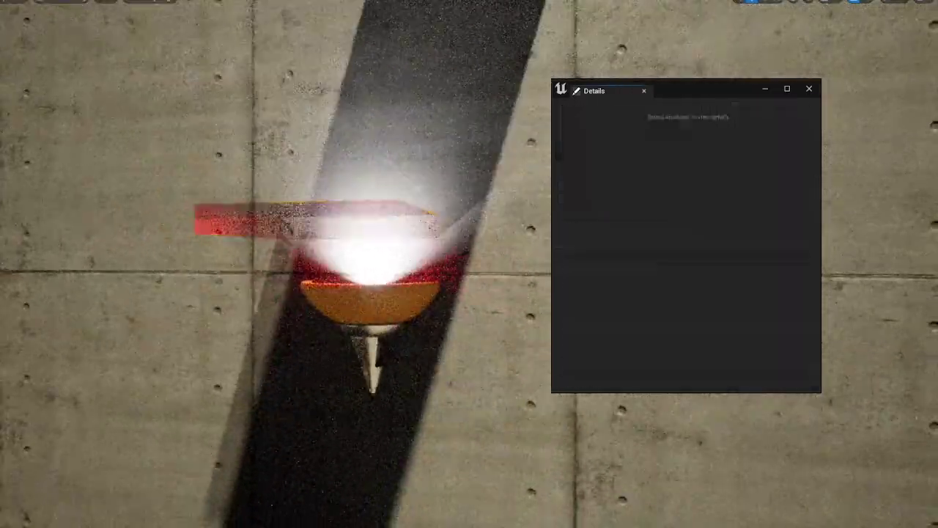
# Compare the courtyard with its red cubes and wall lamps in Lit view mode against Path Tracing.
pyautogui.moveTo(311, 199); pyautogui.dragTo(198, 196, button='right')
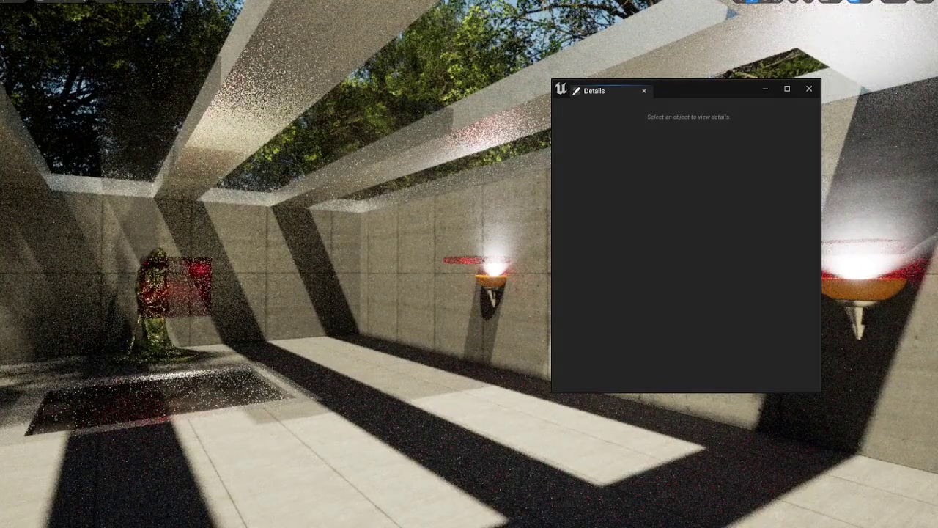
pyautogui.click(63, 1)
pyautogui.click(72, 25)
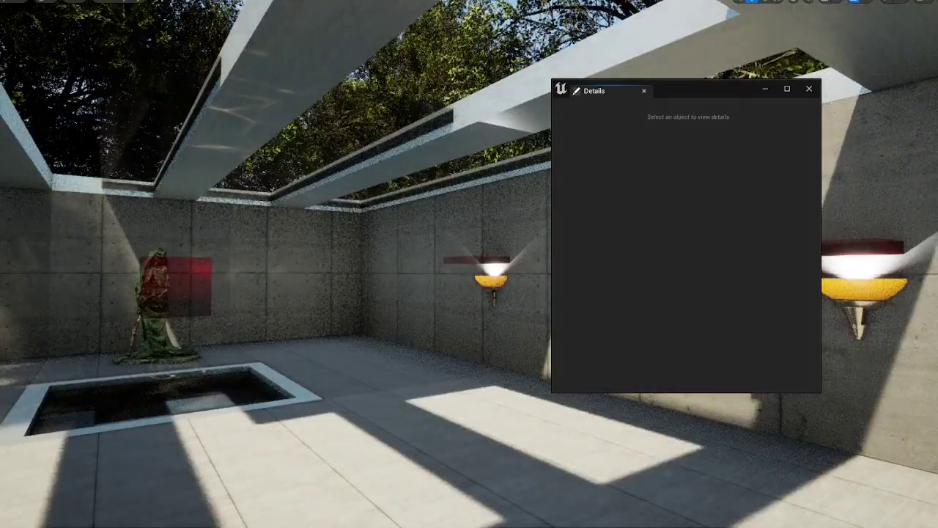
pyautogui.moveTo(330, 279); pyautogui.dragTo(350, 341, button='right')
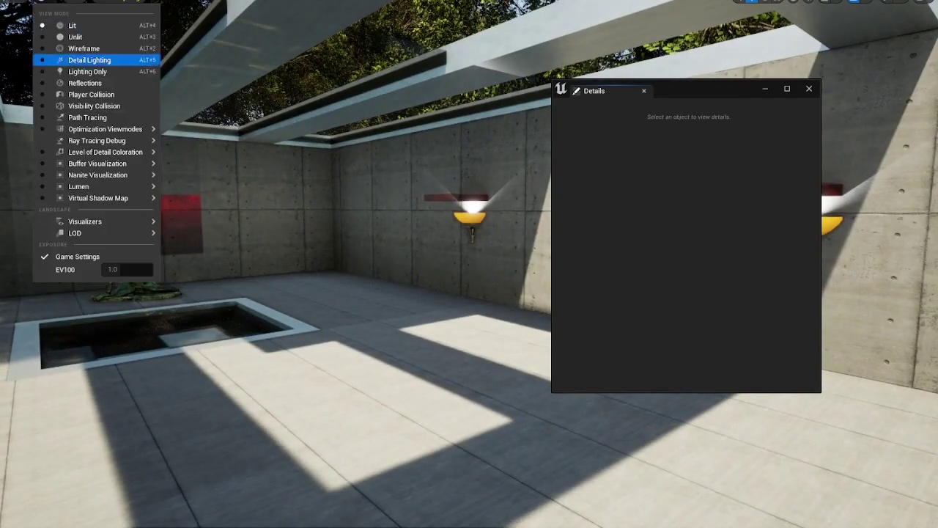
pyautogui.click(87, 117)
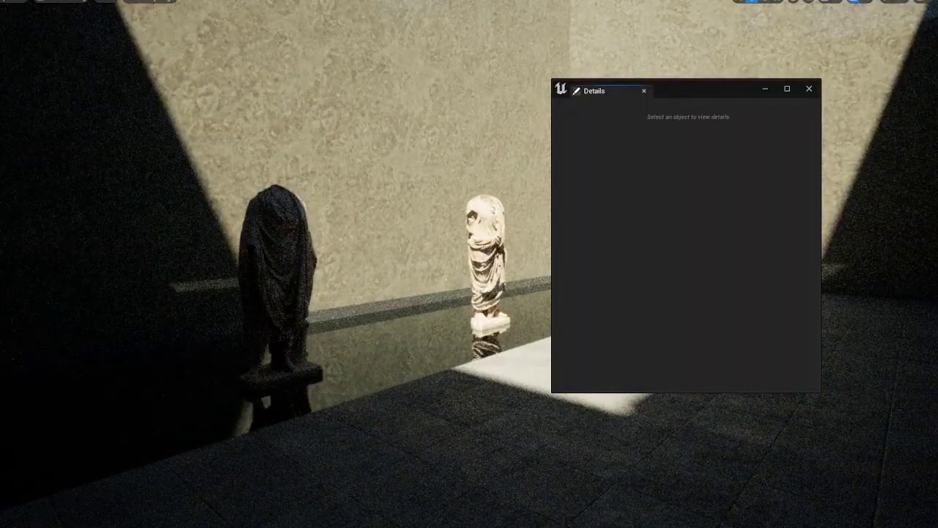
# Move the details window aside and tour the path-traced statues, bench area and courtyard through saved camera views.
pyautogui.moveTo(695, 93); pyautogui.dragTo(781, 129)
pyautogui.moveTo(469, 293); pyautogui.dragTo(550, 274, button='right')
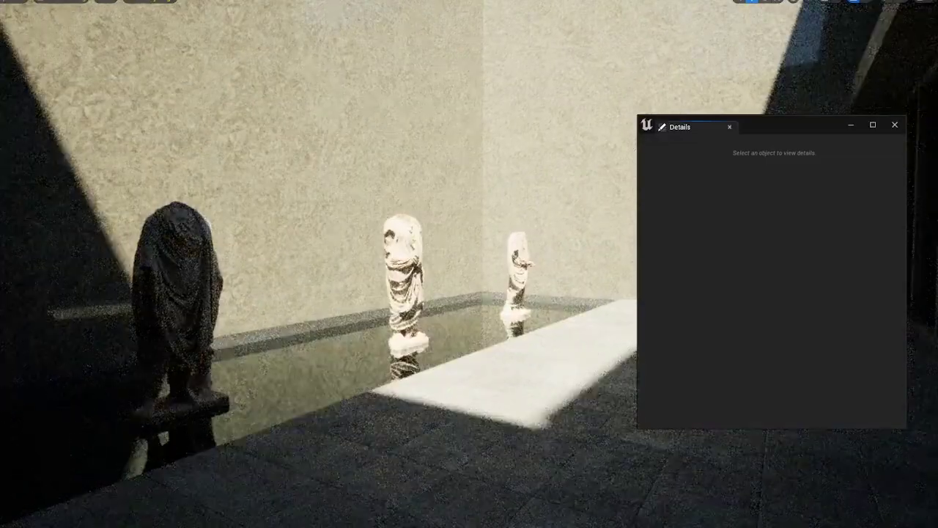
pyautogui.press('1')
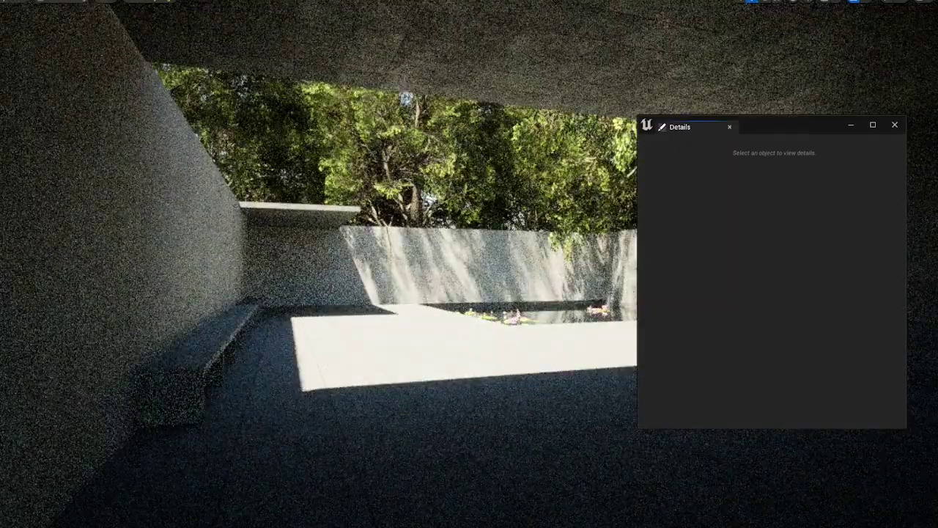
pyautogui.press('4')
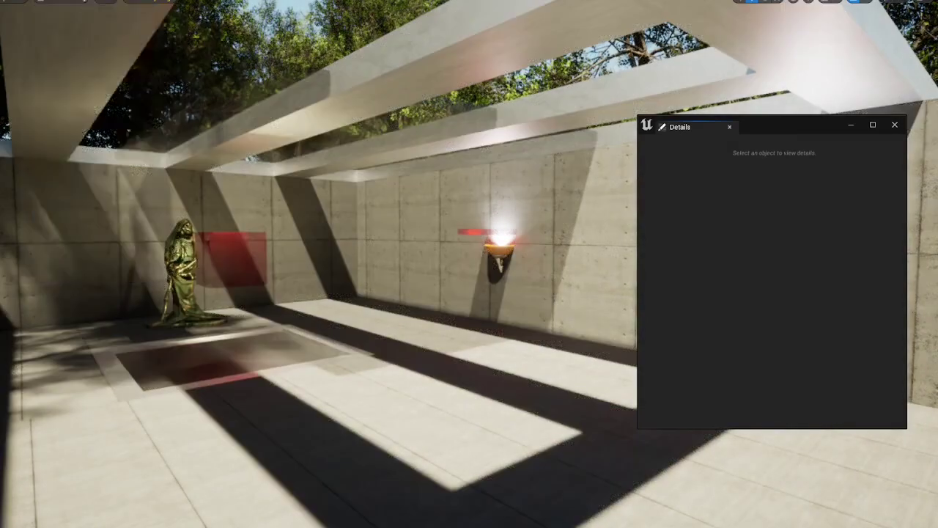
# Switch the viewport to Lit, show the editor icons and fly around the courtyard to frame the pool and its lights.
pyautogui.click(65, 3)
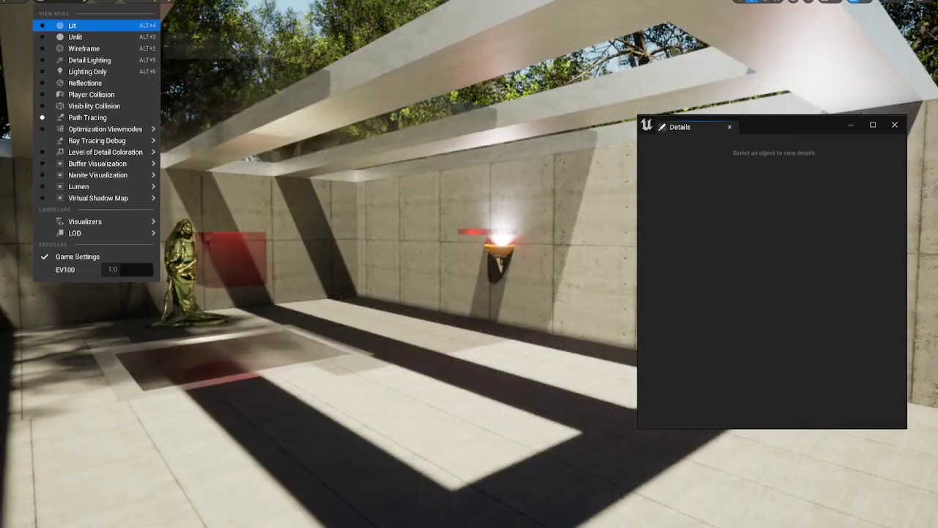
pyautogui.click(73, 26)
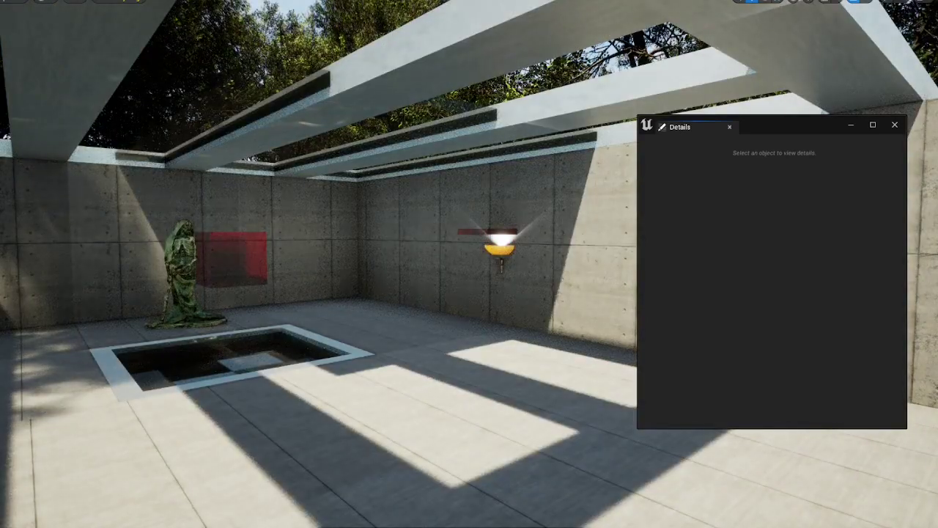
pyautogui.moveTo(411, 278); pyautogui.dragTo(395, 281, button='right')
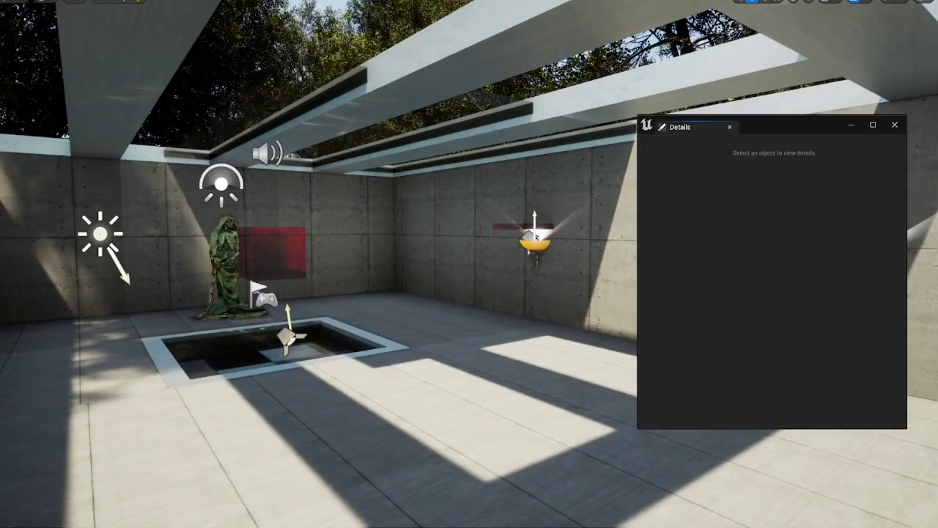
pyautogui.press('w')
pyautogui.moveTo(469, 264); pyautogui.dragTo(341, 239, button='right')
pyautogui.press('s')
pyautogui.press('d')
pyautogui.press('a')
pyautogui.press('a')
pyautogui.press('d')
pyautogui.press('s')
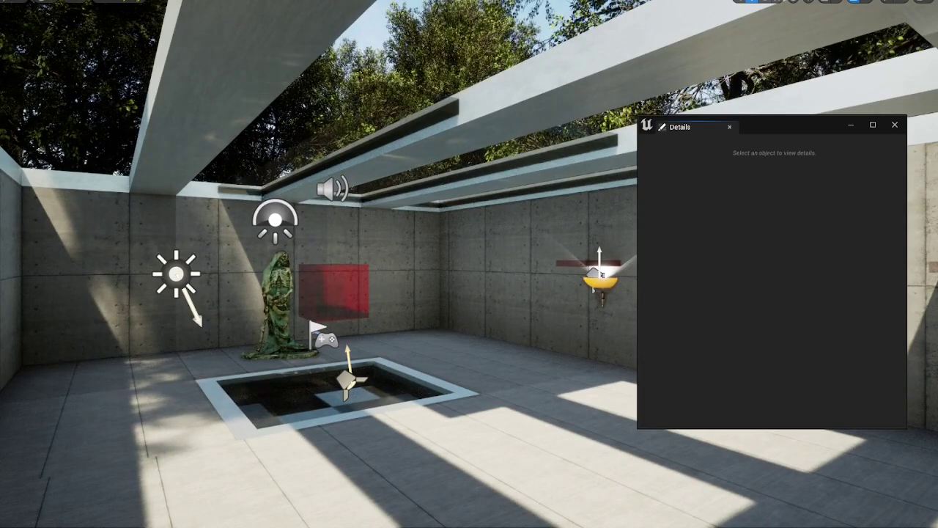
# Check the spotlight in the pool, clear that selection and switch the viewport back to Path Tracing.
pyautogui.click(349, 375)
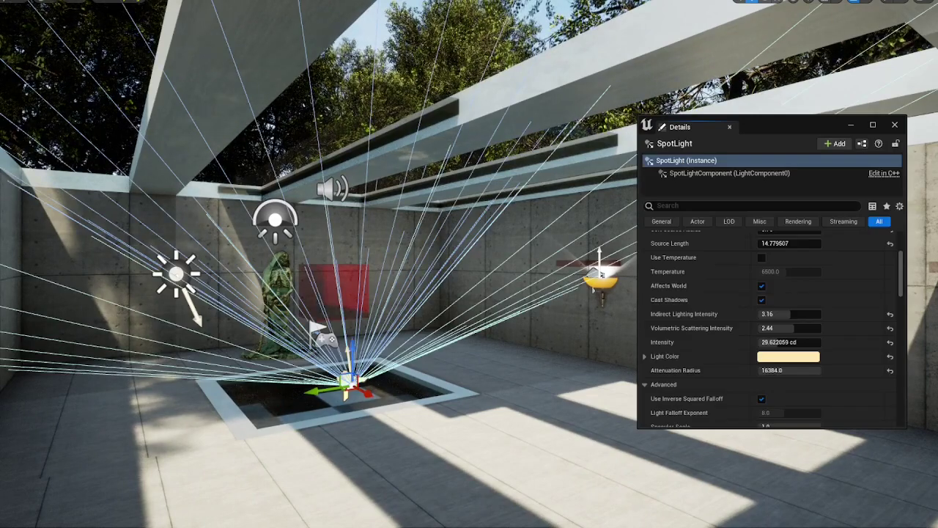
pyautogui.press('Escape')
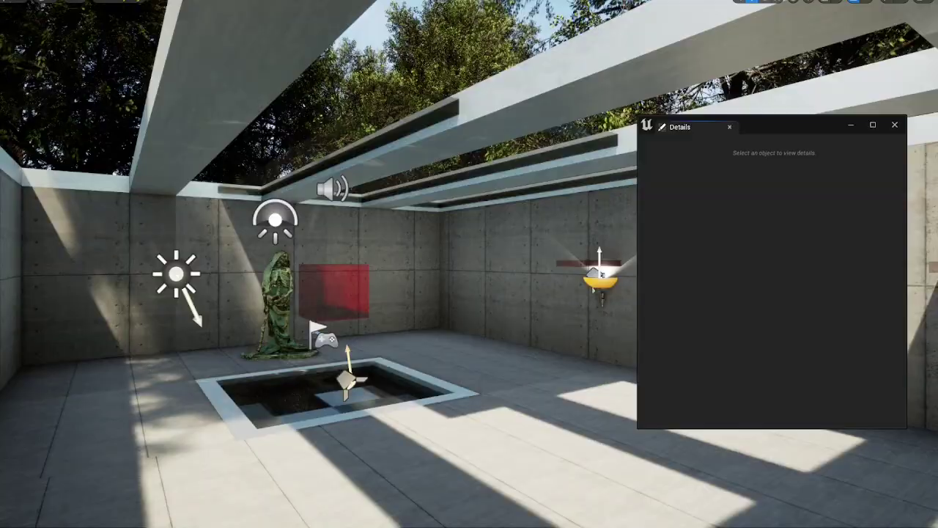
pyautogui.rightClick(631, 204)
pyautogui.click(48, 1)
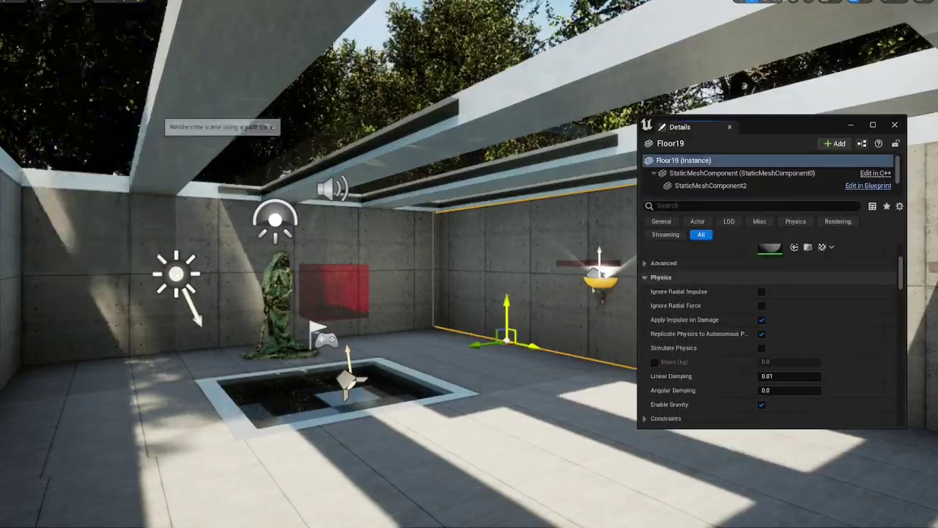
# Clear the wall selection, hide the editor icons and examine the path-traced pool surface up close.
pyautogui.moveTo(506, 340); pyautogui.dragTo(533, 344, button='right')
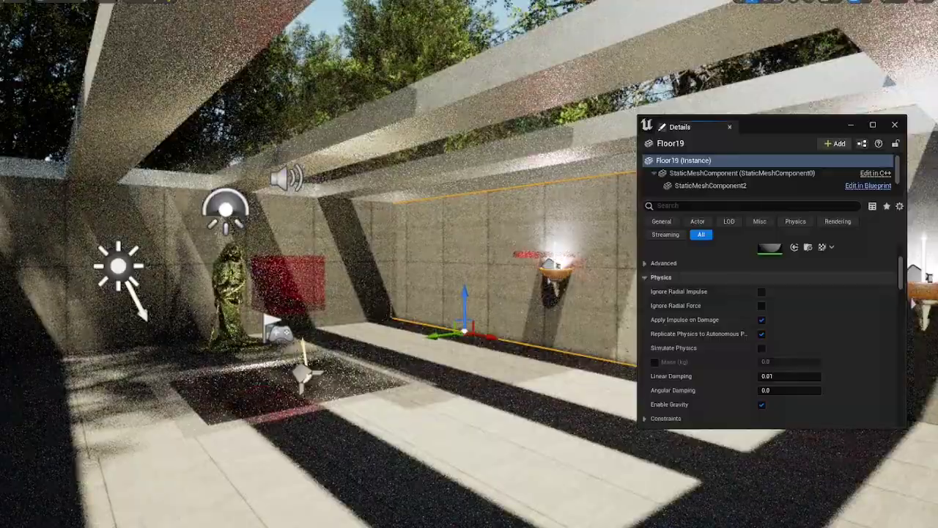
pyautogui.rightClick(459, 415)
pyautogui.moveTo(459, 415)
pyautogui.mouseDown(button='right')
pyautogui.moveTo(475, 416)
pyautogui.moveTo(454, 420)
pyautogui.mouseUp(button='right')
pyautogui.press('Escape')
pyautogui.press('g')
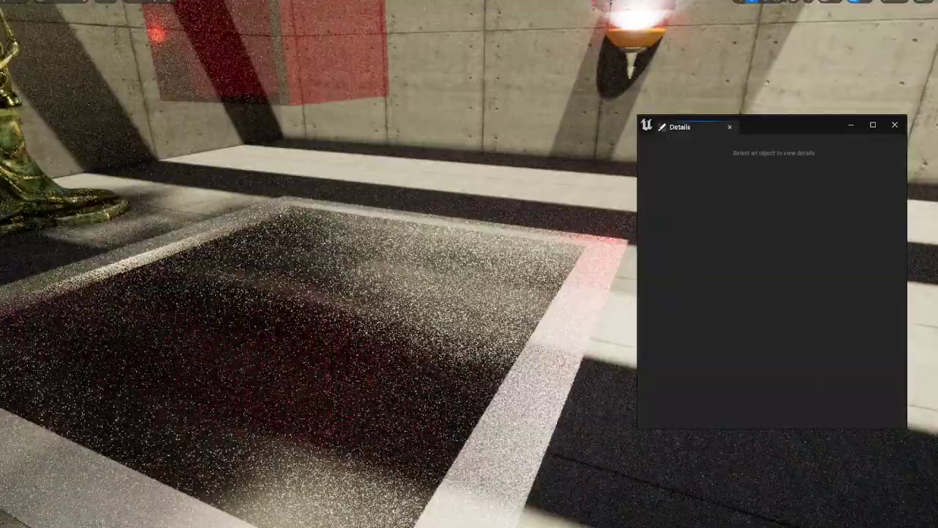
pyautogui.moveTo(470, 183); pyautogui.dragTo(420, 192, button='right')
pyautogui.press('d')
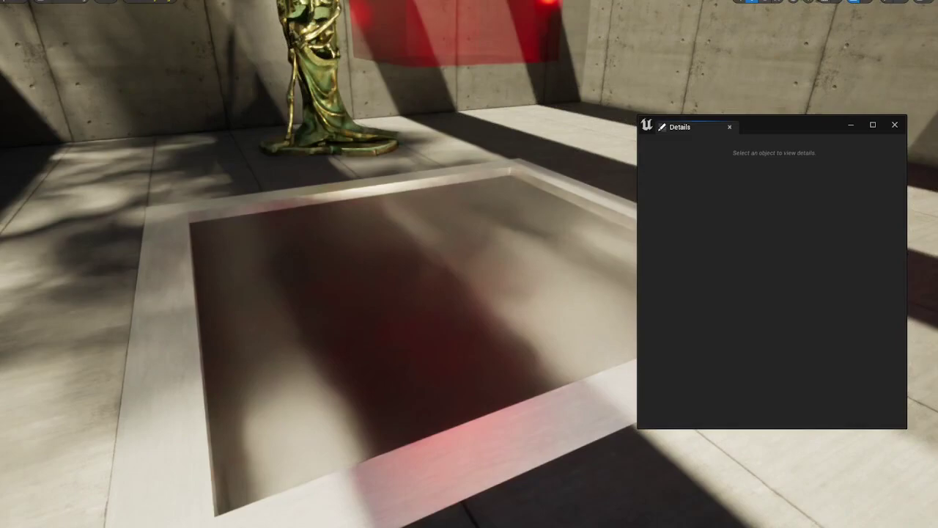
# Pull the camera back from the pool and select its slab to inspect how it renders beside the red cube.
pyautogui.press('s')
pyautogui.moveTo(420, 192); pyautogui.dragTo(437, 136, button='right')
pyautogui.click(377, 365)
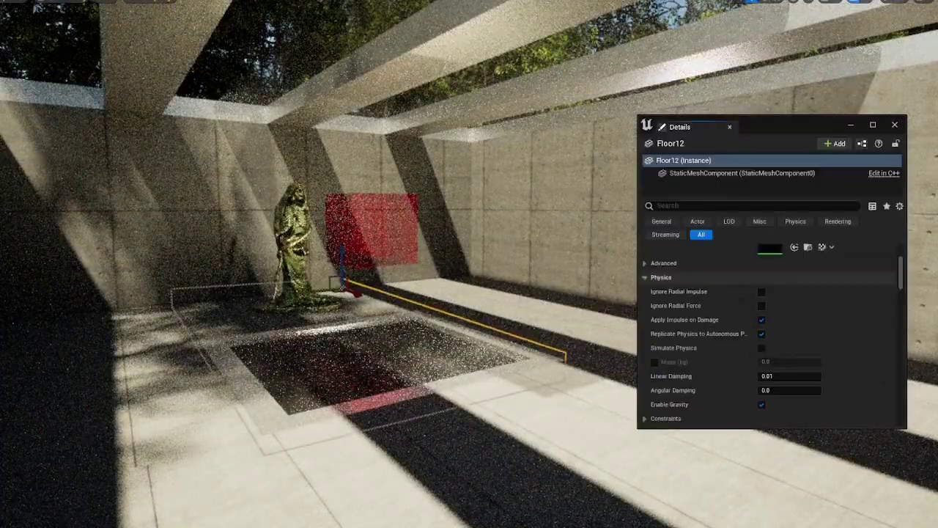
pyautogui.click(371, 230)
pyautogui.click(377, 365)
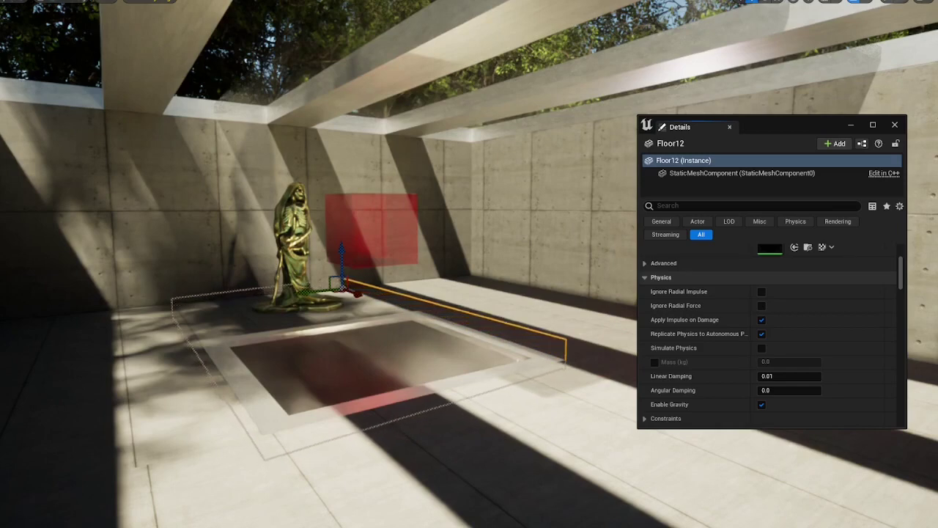
# Switch the viewport to Lit, clear the selection and frame the courtyard with the pool and statue.
pyautogui.click(76, 1)
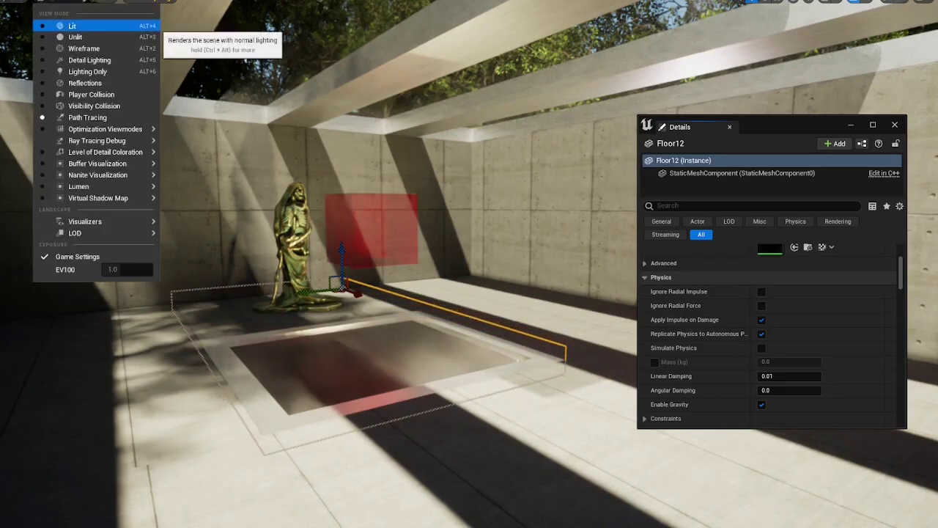
pyautogui.click(73, 26)
pyautogui.moveTo(330, 242)
pyautogui.mouseDown(button='right')
pyautogui.moveTo(505, 245)
pyautogui.moveTo(336, 237)
pyautogui.mouseUp(button='right')
pyautogui.press('Escape')
pyautogui.press('w')
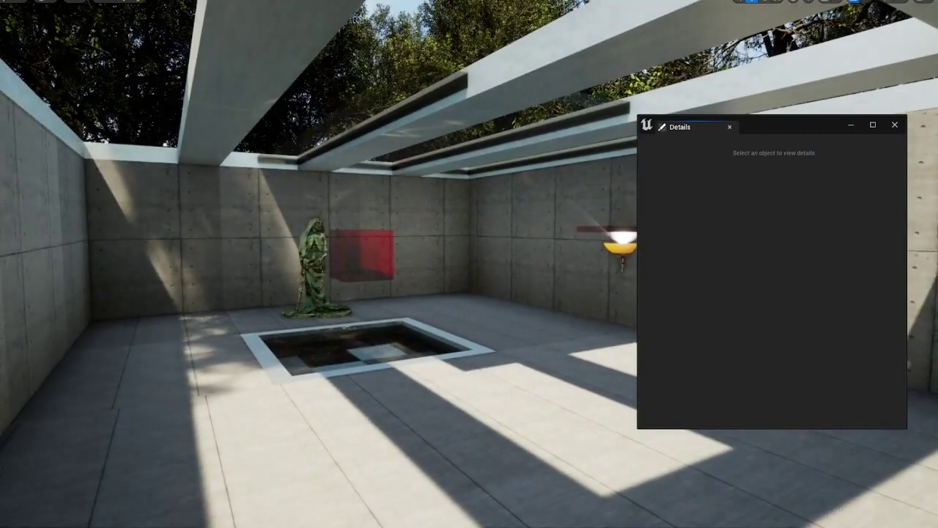
# Reposition the details window, reframe the courtyard and set the viewport to Path Tracing.
pyautogui.moveTo(785, 123); pyautogui.dragTo(704, 174)
pyautogui.moveTo(469, 249); pyautogui.dragTo(485, 239, button='right')
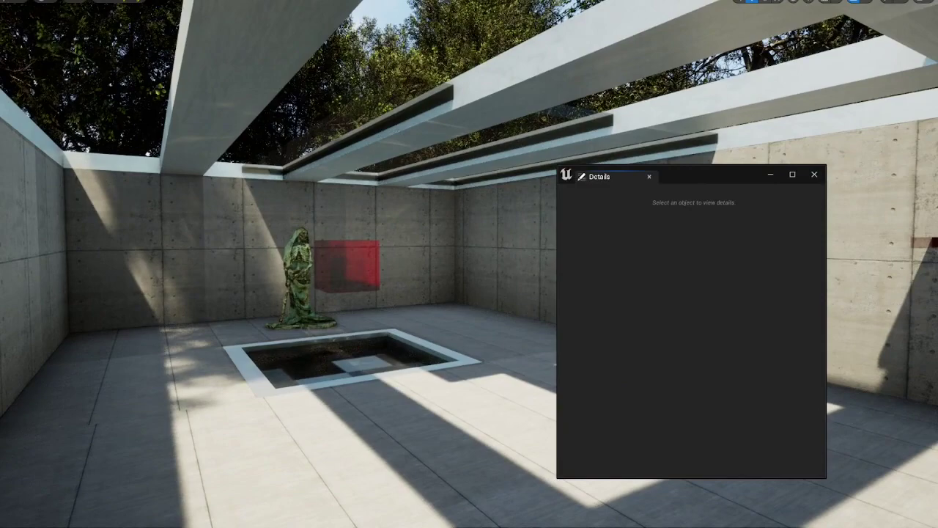
pyautogui.click(42, 2)
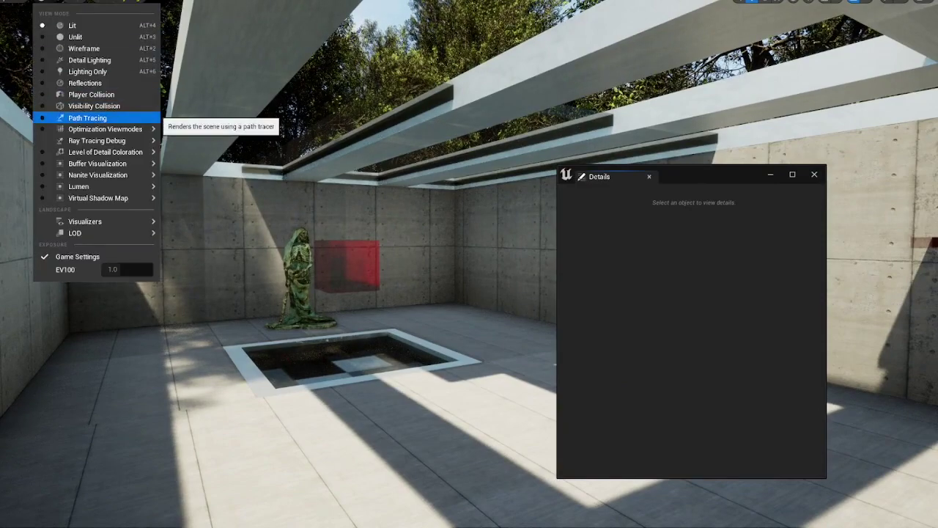
pyautogui.click(87, 117)
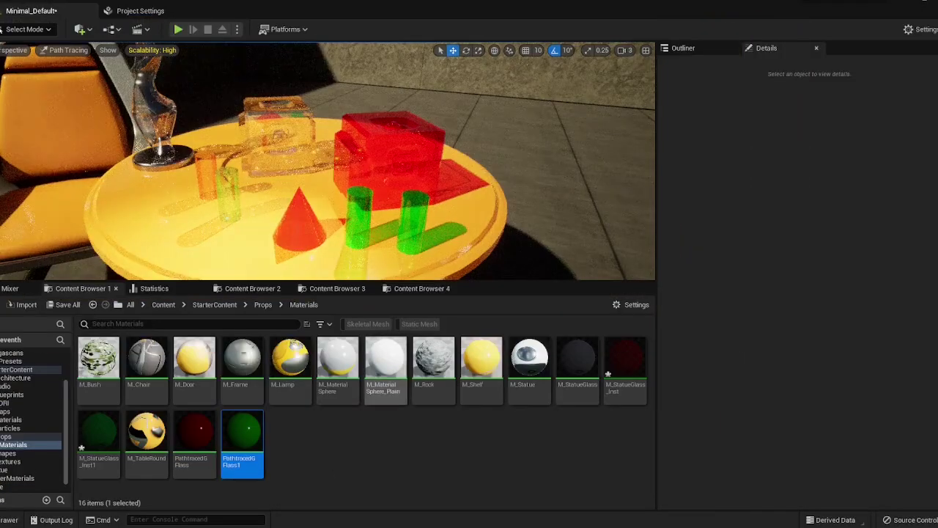
# Create a new material named PathGlass in the StarterContent Props Materials folder.
pyautogui.rightClick(319, 440)
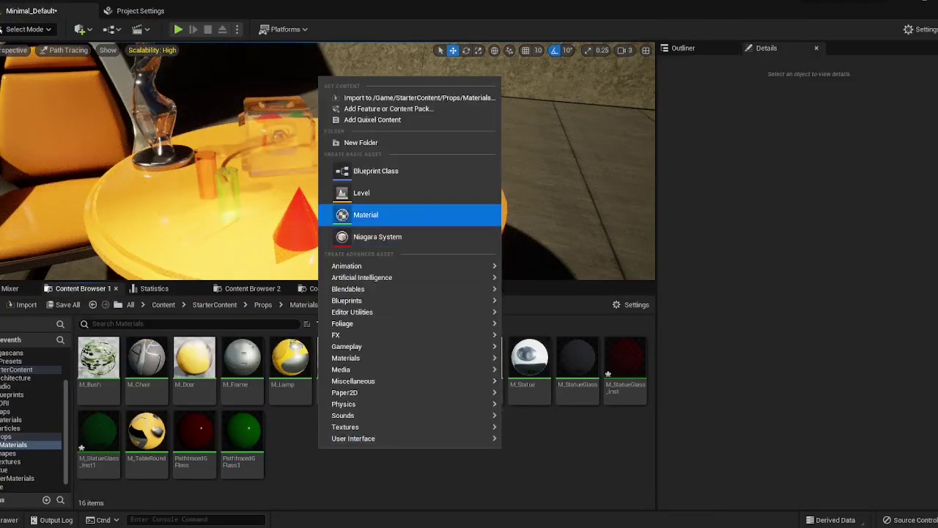
pyautogui.click(352, 212)
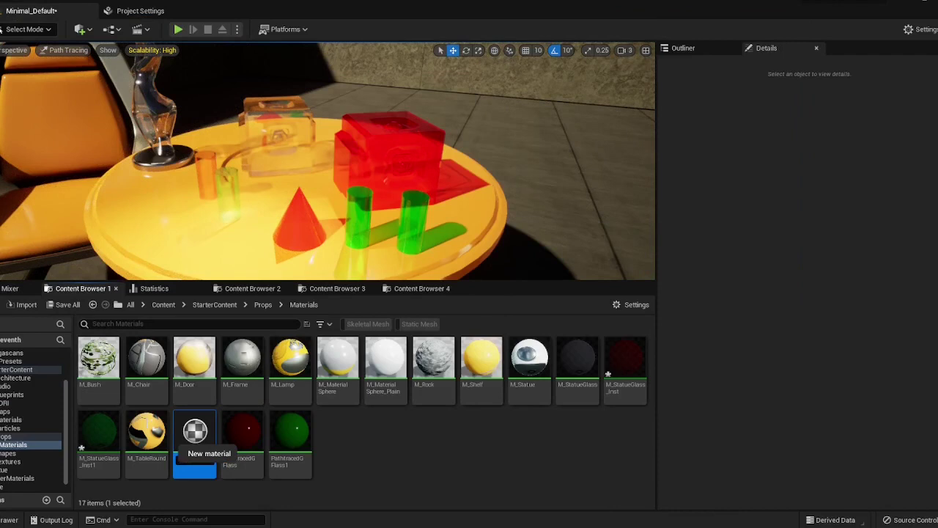
pyautogui.press('Return')
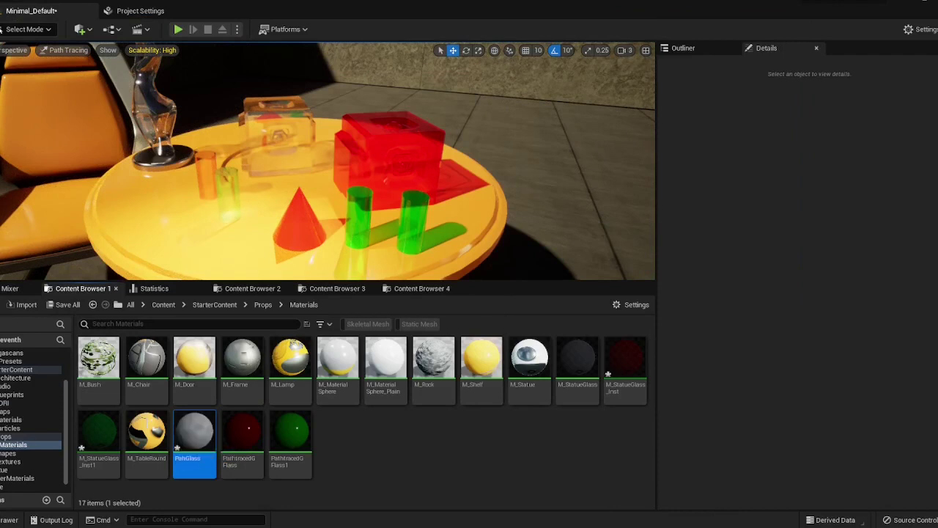
pyautogui.press('F2')
pyautogui.press('Return')
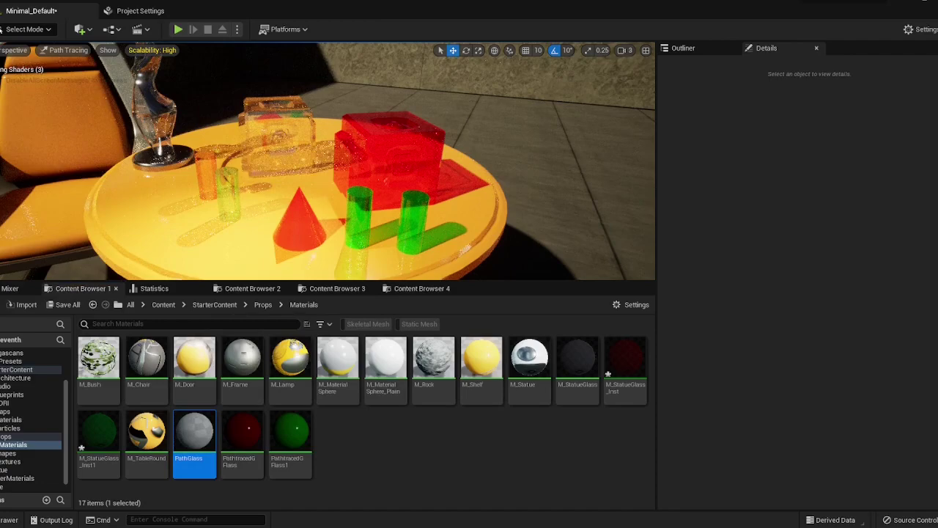
# Open the PathGlass material for editing, arrange its window beside the rendered scene and show its whole main node.
pyautogui.doubleClick(194, 434)
pyautogui.moveTo(669, 105); pyautogui.dragTo(724, 71)
pyautogui.moveTo(489, 362); pyautogui.dragTo(344, 480)
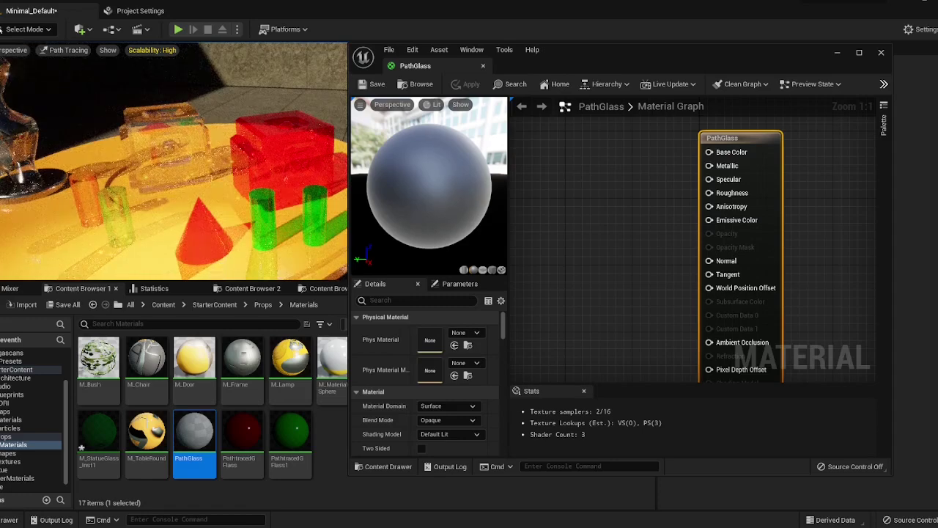
pyautogui.rightClick(623, 218)
pyautogui.press('Escape')
pyautogui.scroll(-2, 607, 188)
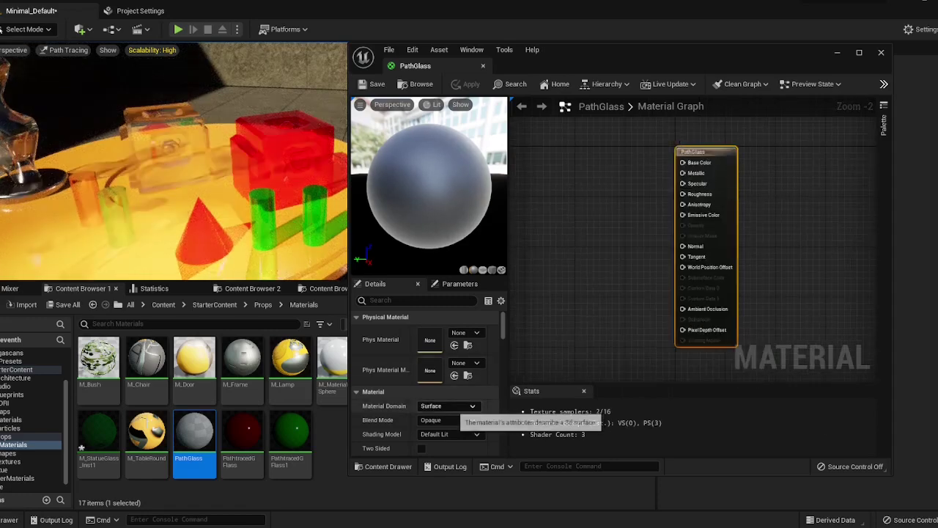
# Keep the PathGlass material domain at Surface and set its blend mode to Translucent.
pyautogui.click(446, 406)
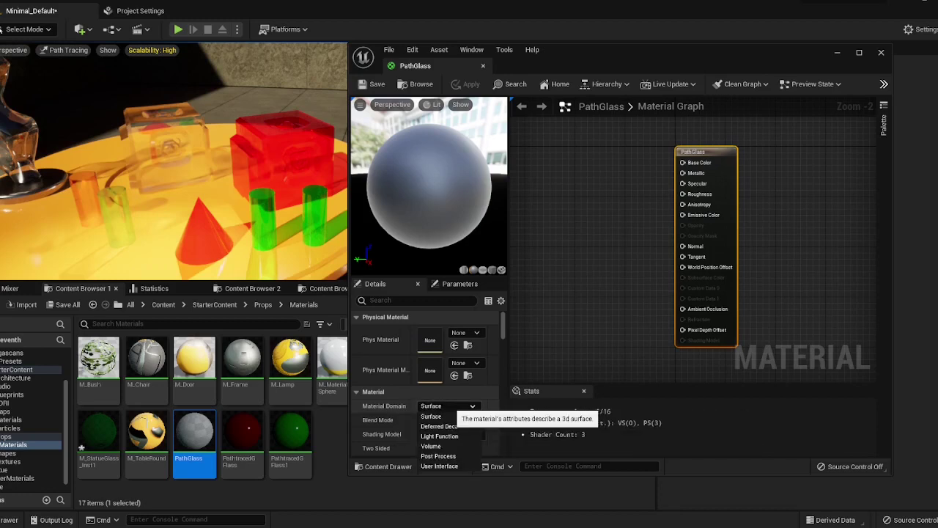
pyautogui.click(439, 417)
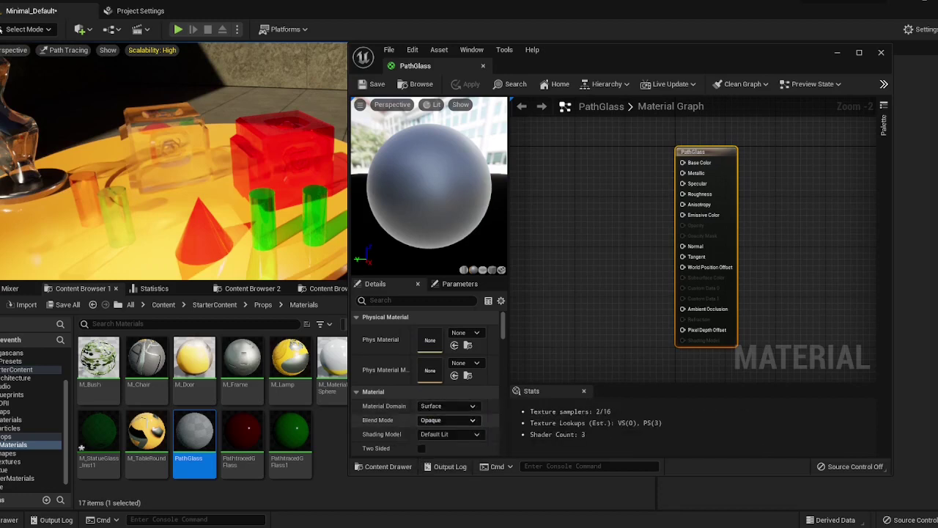
pyautogui.click(448, 420)
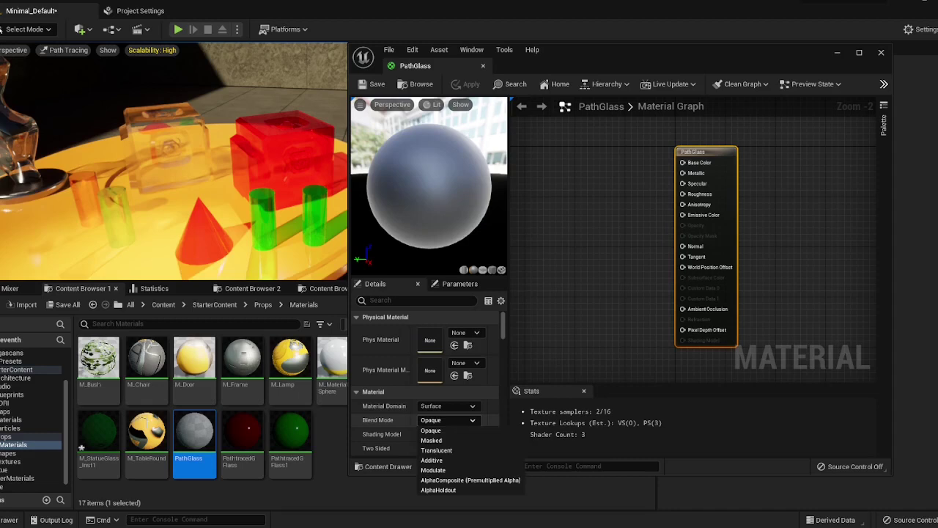
pyautogui.click(448, 450)
# Set the PathGlass material's shading model to Thin Translucent.
pyautogui.scroll(-1, 469, 421)
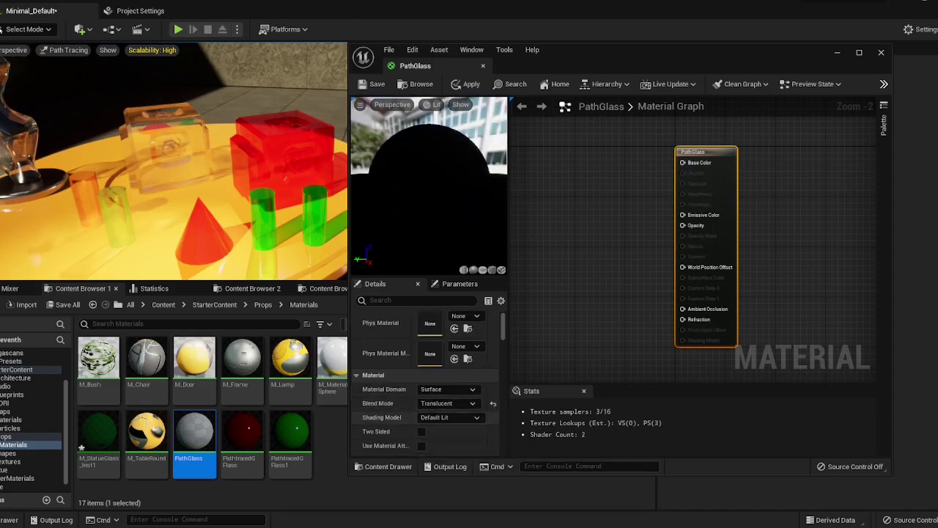
pyautogui.click(448, 417)
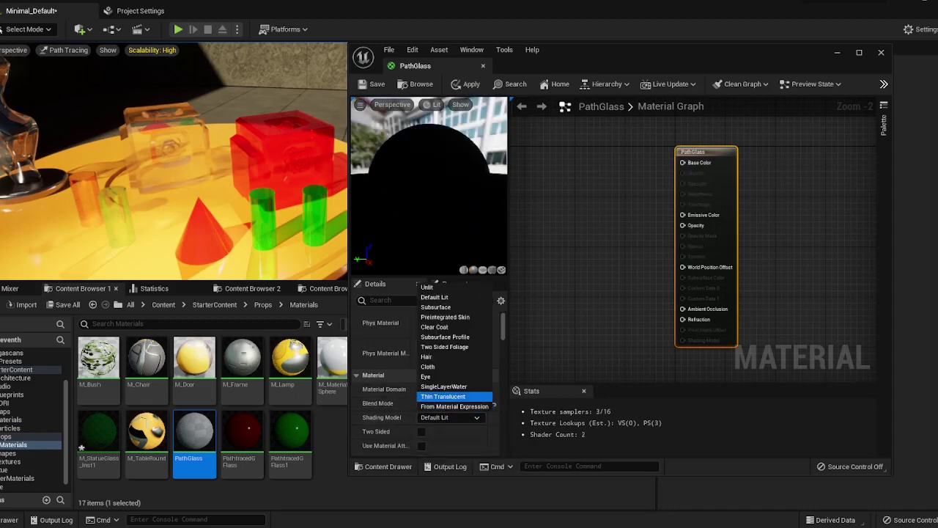
pyautogui.click(442, 396)
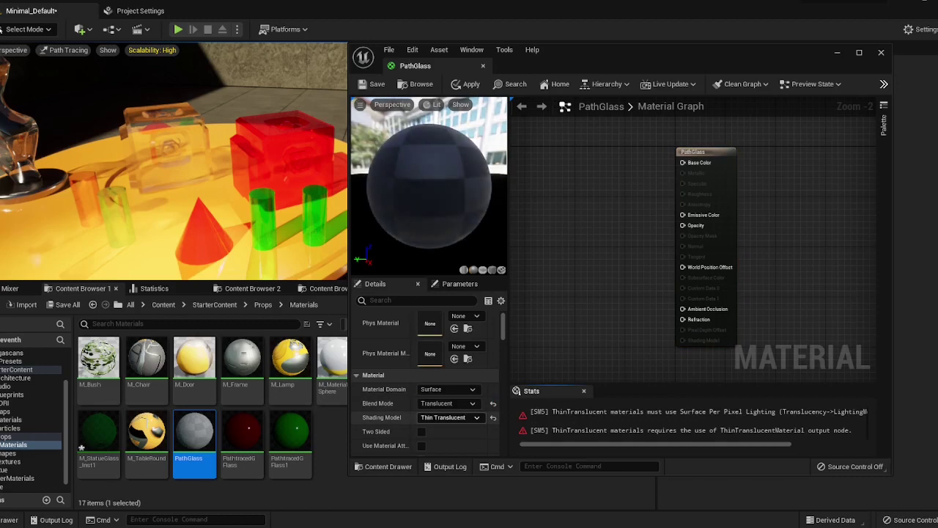
# Set the material's translucency lighting mode to Surface ForwardShading.
pyautogui.scroll(-5, 425, 381)
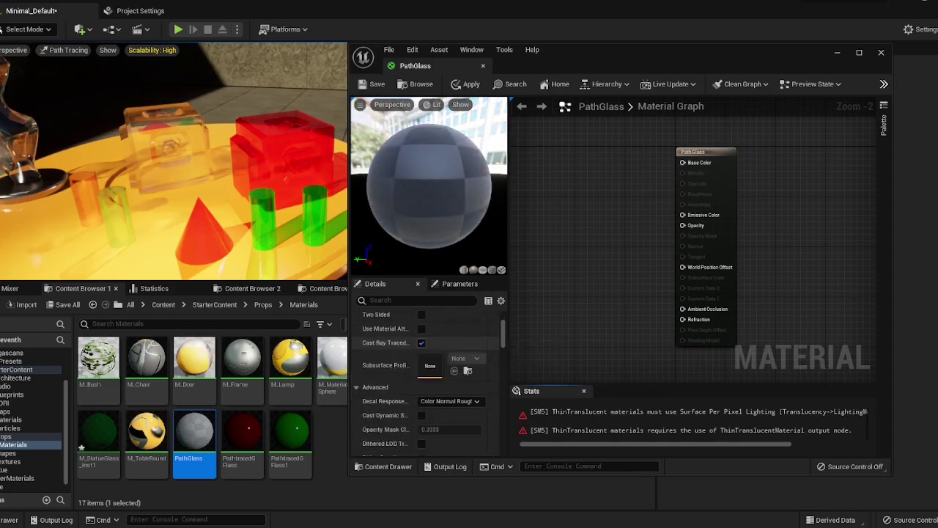
pyautogui.scroll(-10, 425, 374)
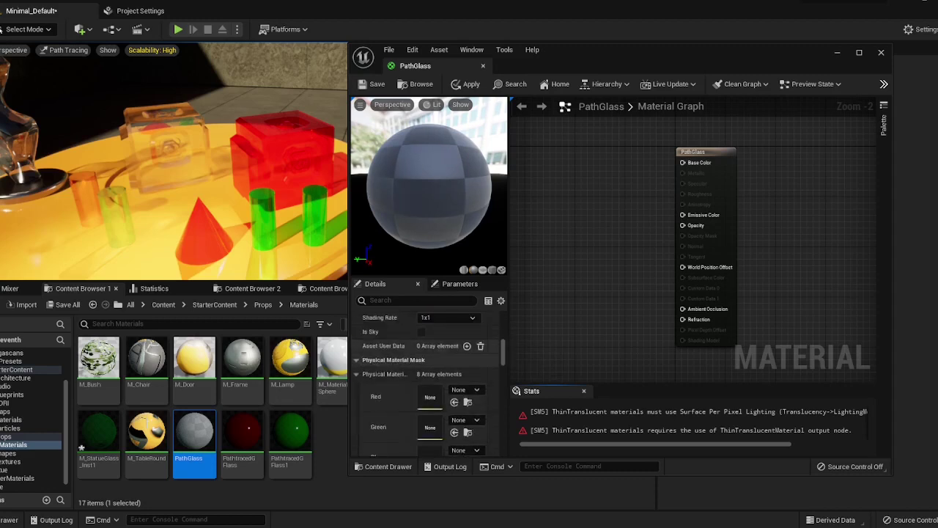
pyautogui.scroll(8, 425, 381)
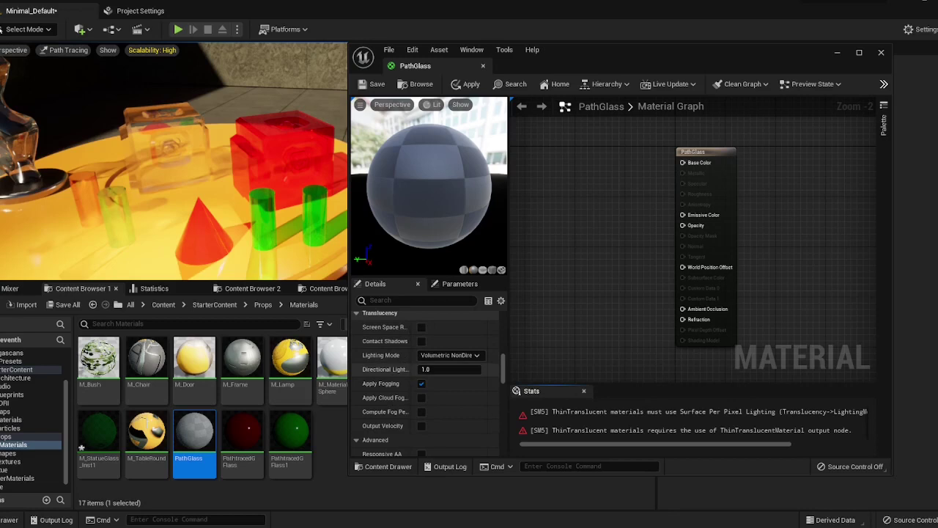
pyautogui.click(450, 355)
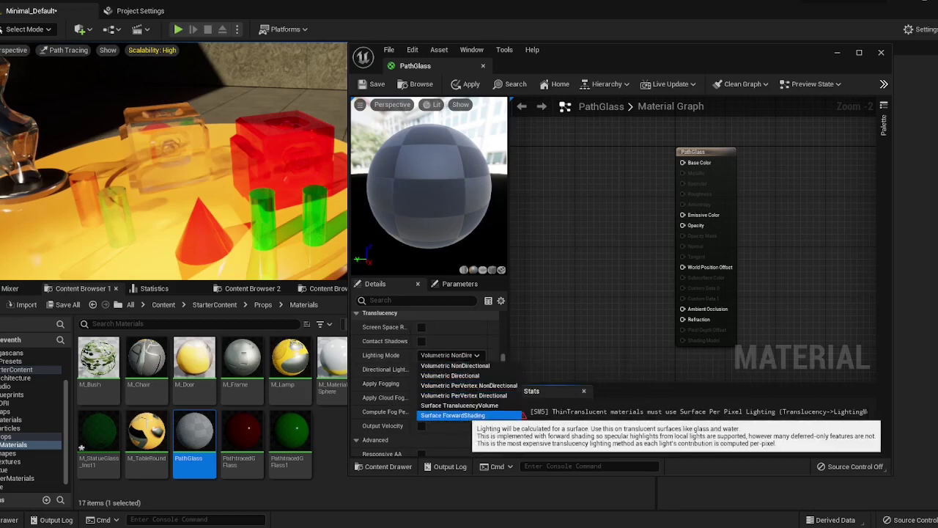
pyautogui.click(452, 415)
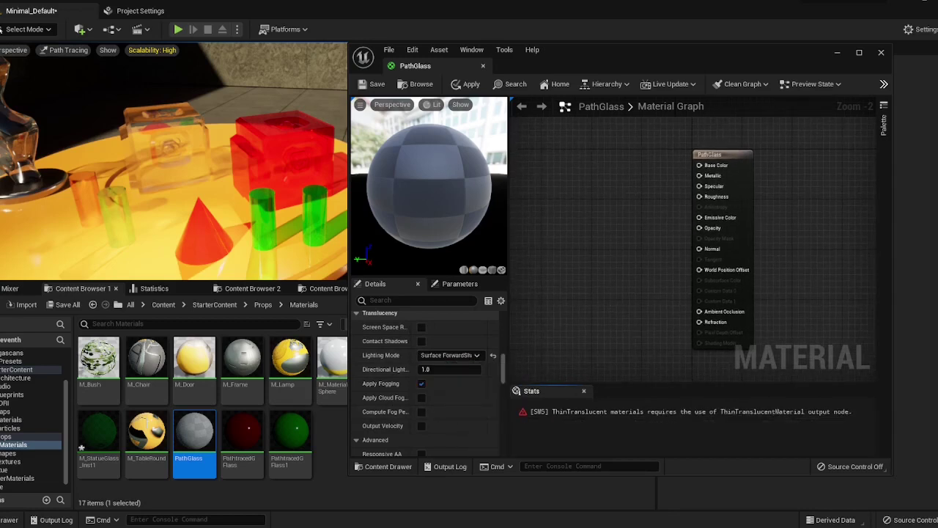
# Add a ThinTranslucentMaterialOutput node to the graph and place it directly below the main PathGlass node.
pyautogui.moveTo(620, 349); pyautogui.dragTo(618, 329, button='right')
pyautogui.rightClick(606, 348)
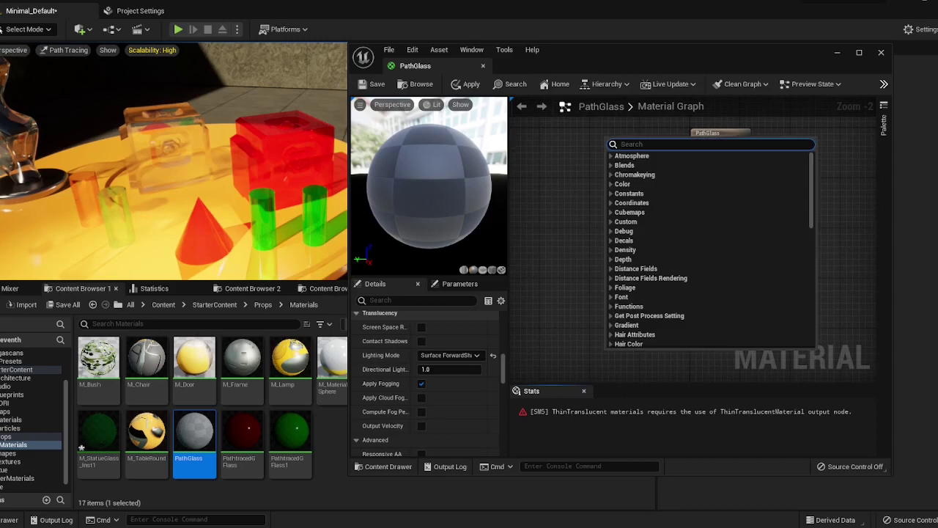
pyautogui.write('thin')
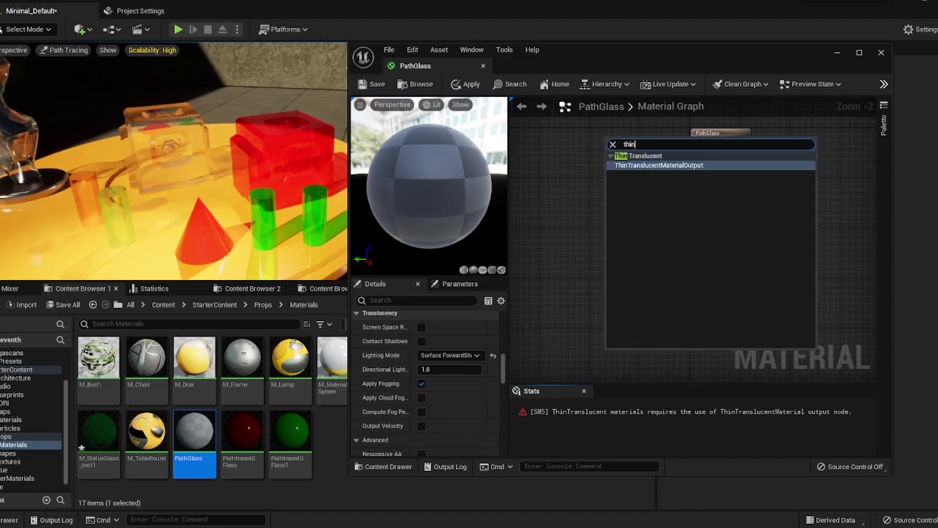
pyautogui.press('Return')
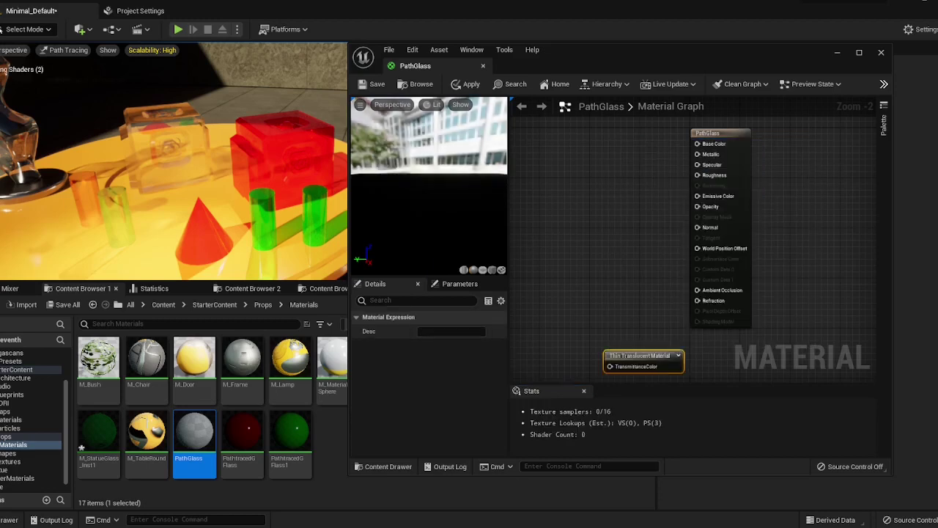
pyautogui.moveTo(617, 322); pyautogui.dragTo(704, 319)
pyautogui.click(623, 297)
pyautogui.scroll(-1, 623, 297)
pyautogui.moveTo(579, 267); pyautogui.dragTo(601, 300, button='right')
pyautogui.scroll(-1, 617, 245)
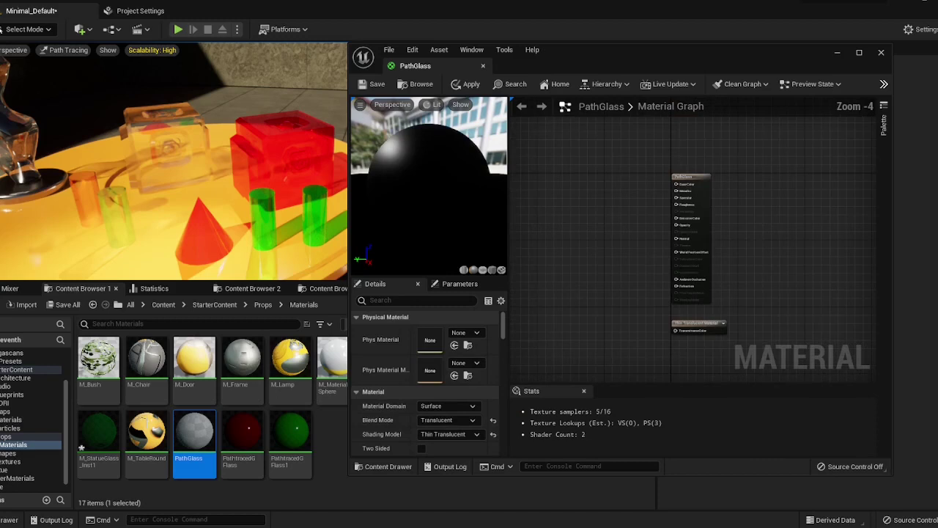
pyautogui.moveTo(613, 245); pyautogui.dragTo(614, 241, button='right')
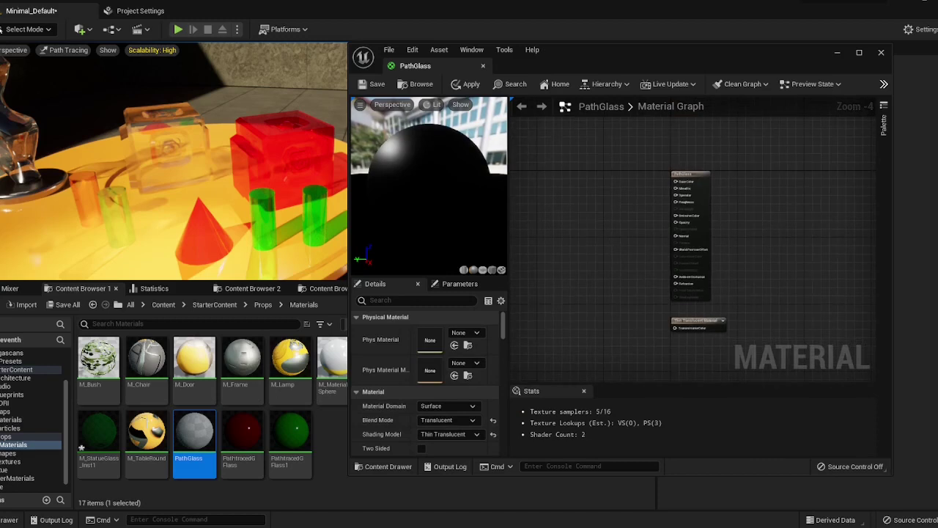
# Add two Constant3Vector nodes, one beside the main material node and one beside the Thin Translucent output.
pyautogui.press('3')
pyautogui.click(561, 175)
pyautogui.press('3')
pyautogui.click(553, 327)
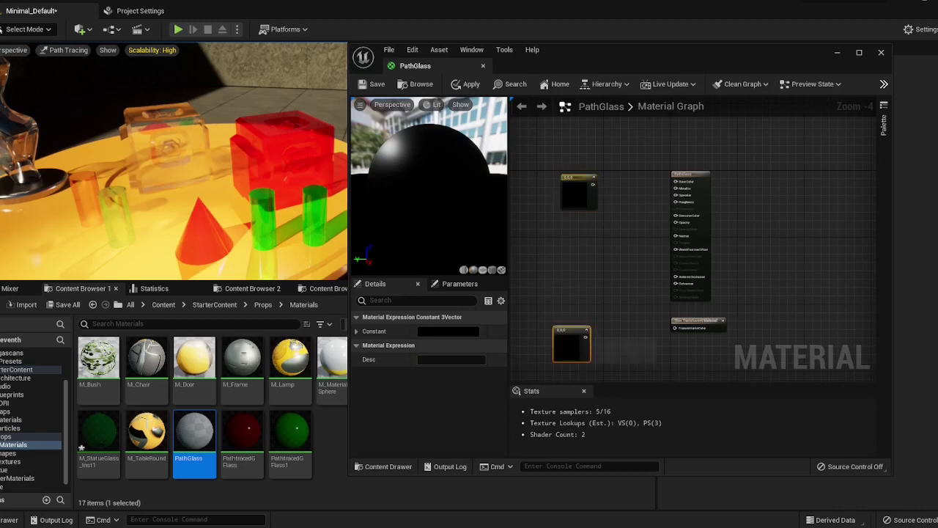
pyautogui.moveTo(572, 330); pyautogui.dragTo(581, 329)
pyautogui.click(623, 297)
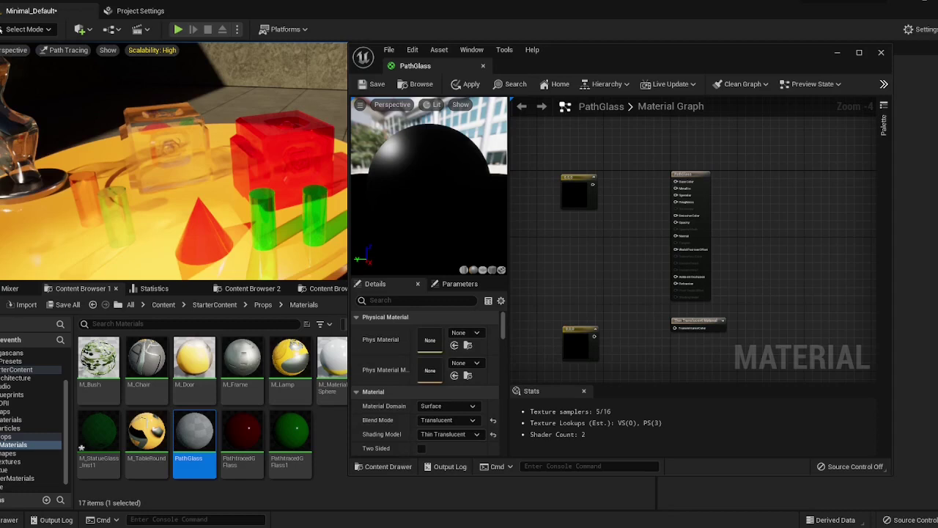
# Add three scalar Constant nodes in a column between the two color vector nodes.
pyautogui.click(586, 220)
pyautogui.press('1')
pyautogui.click(585, 236)
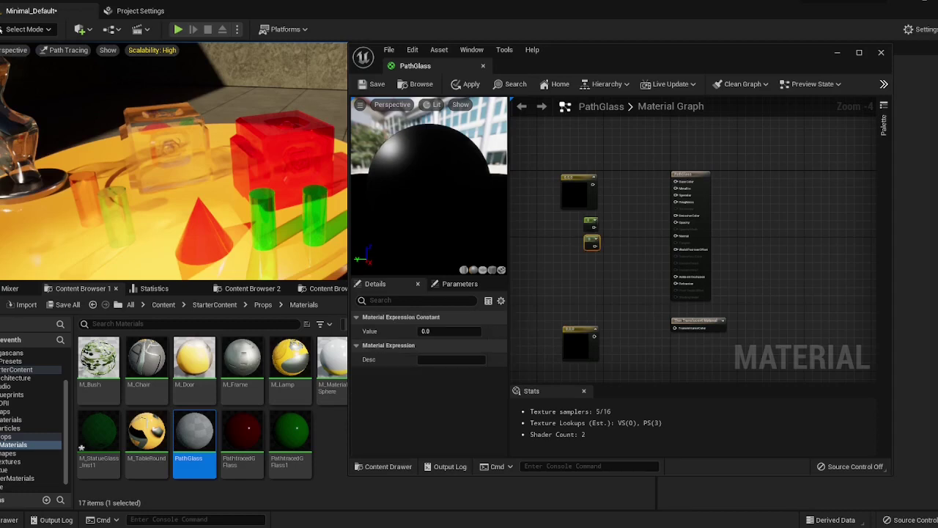
pyautogui.press('1')
pyautogui.click(586, 279)
# Connect the upper color vector to Base Color and set its color to bright blue (0, 0.148, 1).
pyautogui.moveTo(619, 251); pyautogui.dragTo(601, 272, button='right')
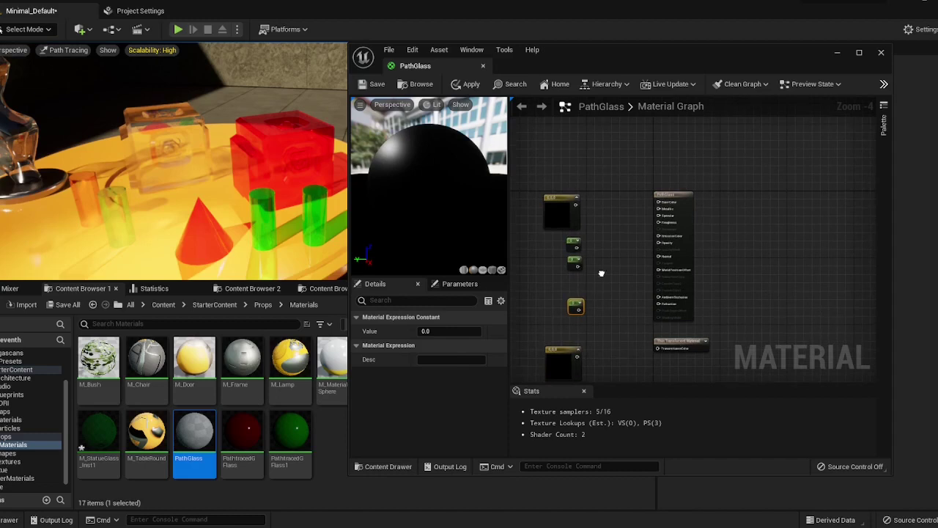
pyautogui.click(601, 272)
pyautogui.scroll(1, 546, 209)
pyautogui.moveTo(548, 212); pyautogui.dragTo(701, 199)
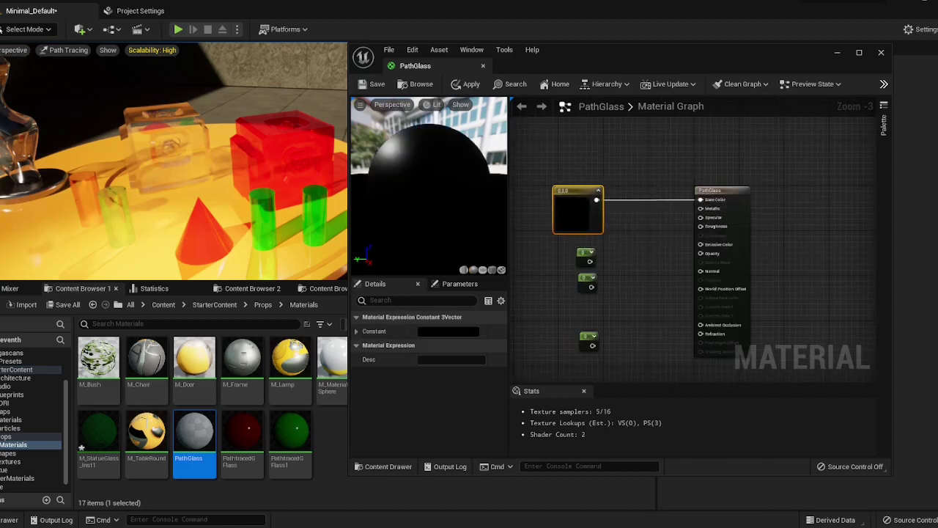
pyautogui.doubleClick(579, 214)
pyautogui.moveTo(619, 281); pyautogui.dragTo(604, 262)
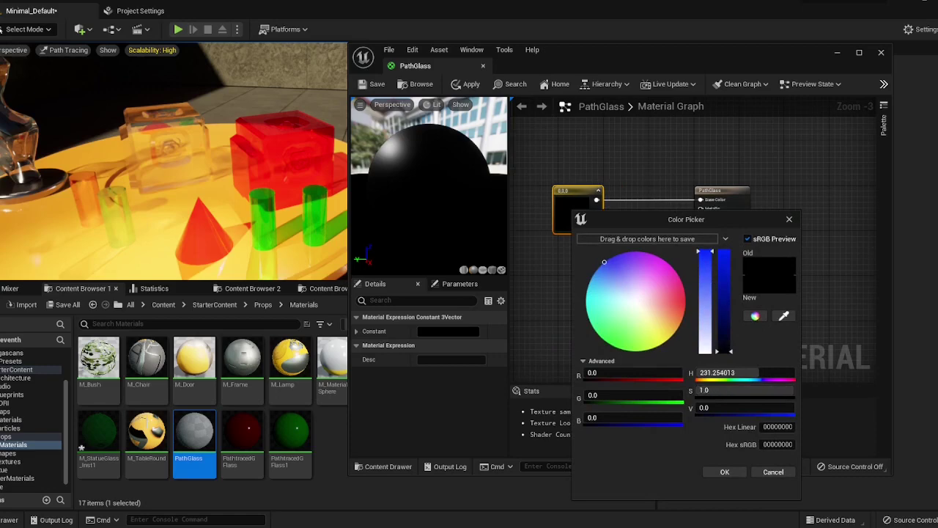
pyautogui.moveTo(724, 282); pyautogui.dragTo(724, 249)
pyautogui.click(725, 472)
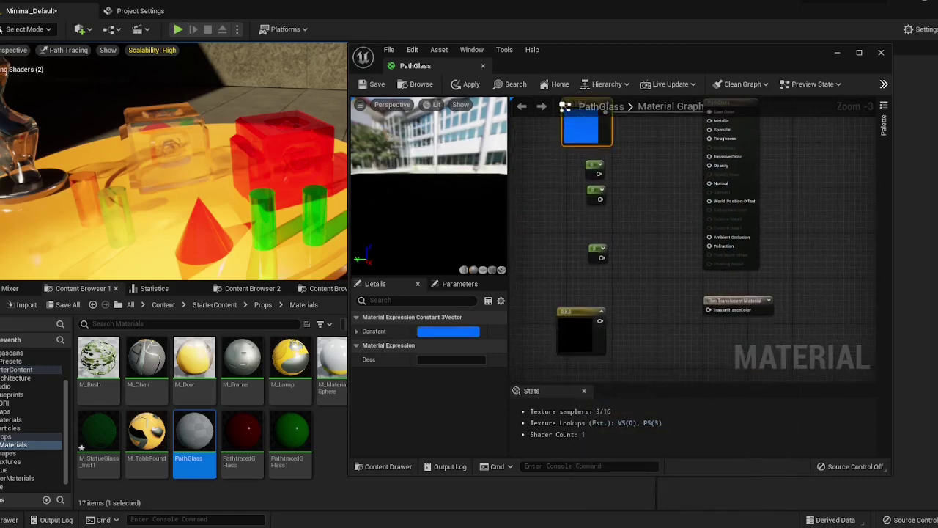
# Move the lower color vector closer to the Thin Translucent output and connect it to TransmittanceColor.
pyautogui.click(602, 315)
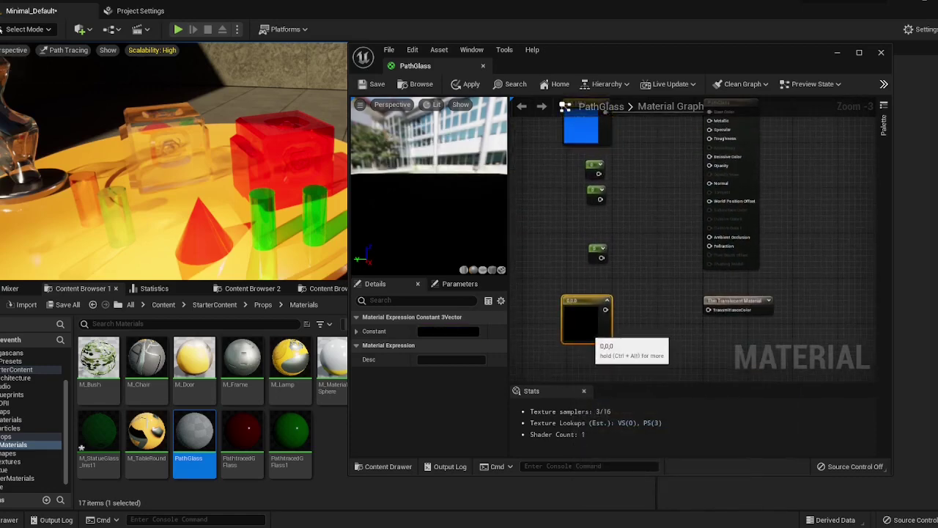
pyautogui.moveTo(607, 319); pyautogui.dragTo(628, 317)
pyautogui.moveTo(628, 315); pyautogui.dragTo(711, 310)
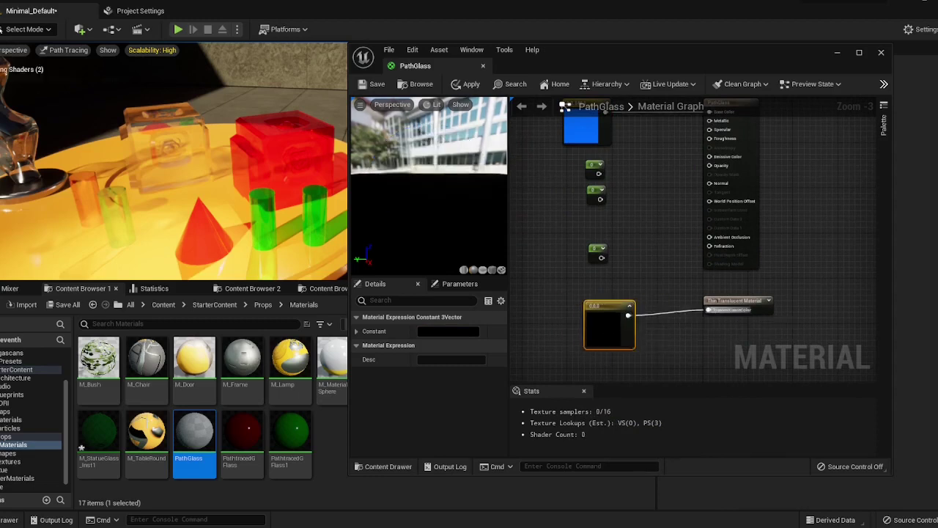
pyautogui.moveTo(608, 330)
pyautogui.mouseDown()
pyautogui.moveTo(601, 323)
pyautogui.moveTo(617, 339)
pyautogui.mouseUp()
# Set the transmittance color vector to turquoise (0, 1, 0.79) and adjust the node's position.
pyautogui.doubleClick(603, 321)
pyautogui.click(617, 328)
pyautogui.moveTo(755, 299); pyautogui.dragTo(755, 288)
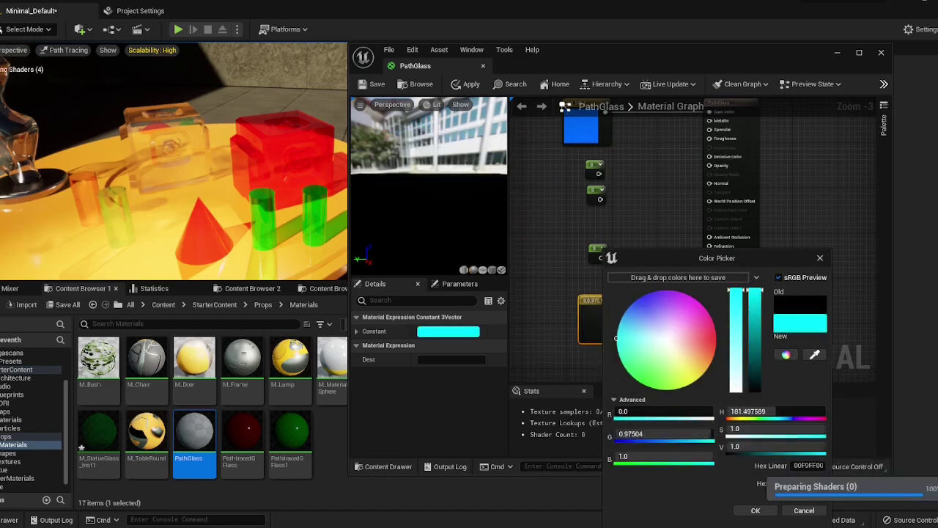
pyautogui.moveTo(629, 346); pyautogui.dragTo(622, 349)
pyautogui.click(755, 510)
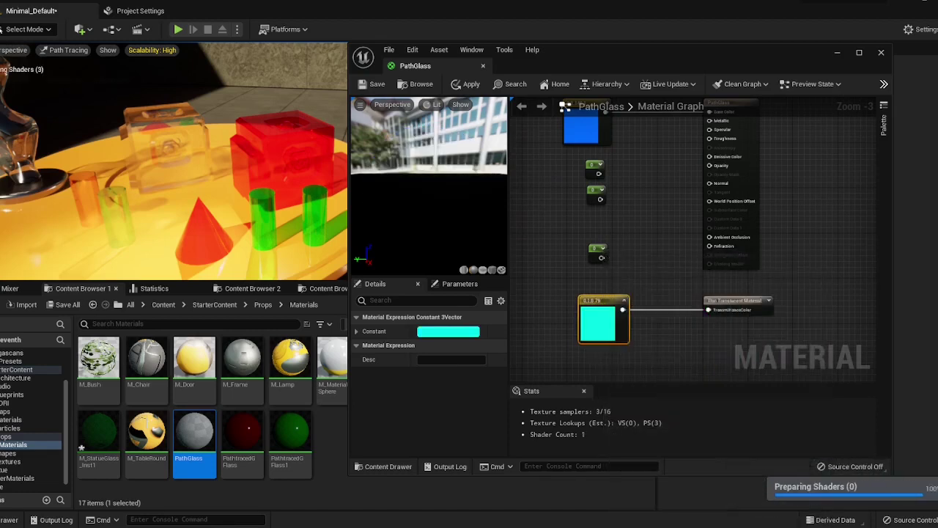
pyautogui.moveTo(658, 330); pyautogui.dragTo(660, 351, button='right')
pyautogui.moveTo(595, 349); pyautogui.dragTo(590, 349)
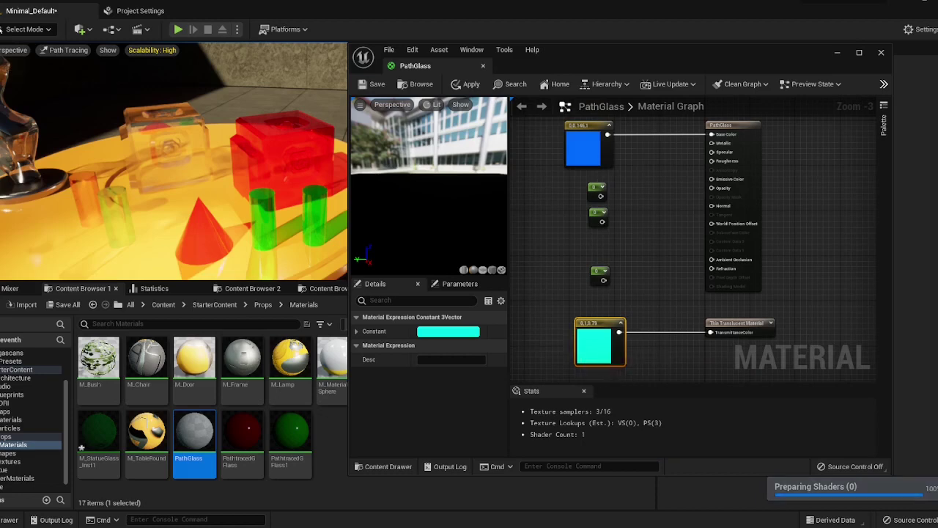
# Connect the first scalar constant to Roughness and the second one to Opacity.
pyautogui.click(664, 290)
pyautogui.moveTo(664, 290); pyautogui.dragTo(663, 316, button='right')
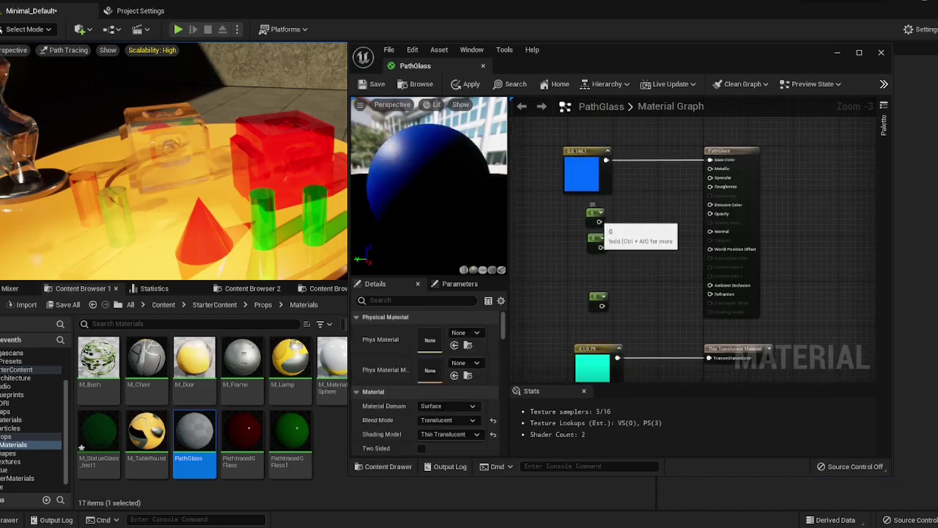
pyautogui.moveTo(599, 222); pyautogui.dragTo(709, 186)
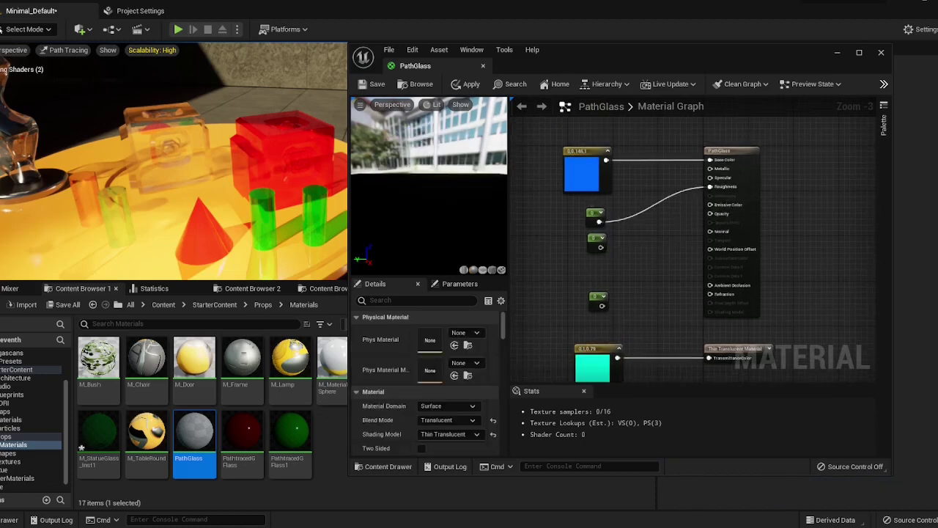
pyautogui.moveTo(600, 247); pyautogui.dragTo(709, 214)
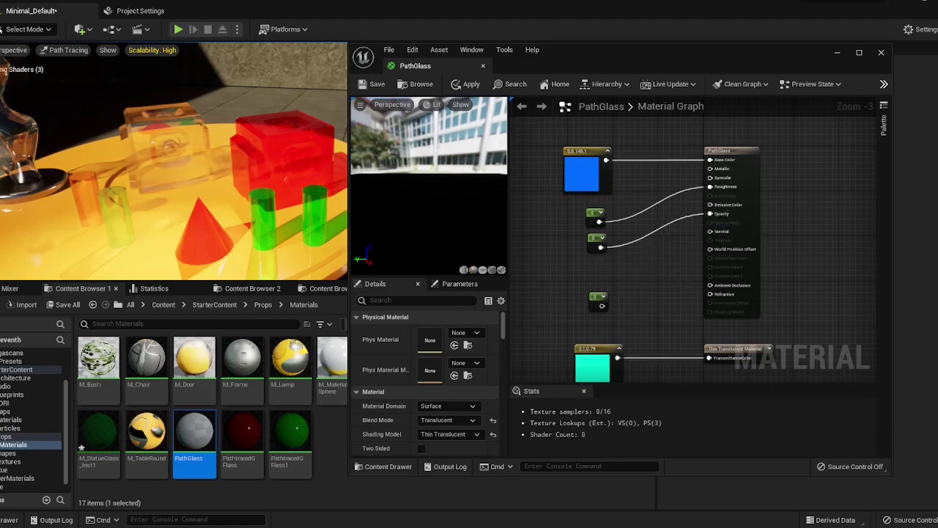
# Set both the roughness constant and the opacity constant to 0.05.
pyautogui.click(596, 214)
pyautogui.click(448, 331)
pyautogui.write('0.05')
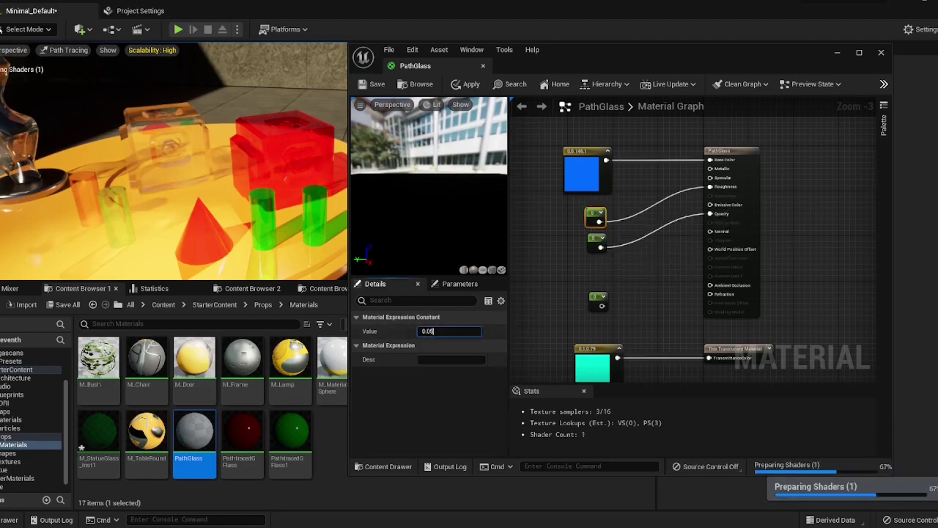
pyautogui.press('Return')
pyautogui.click(594, 241)
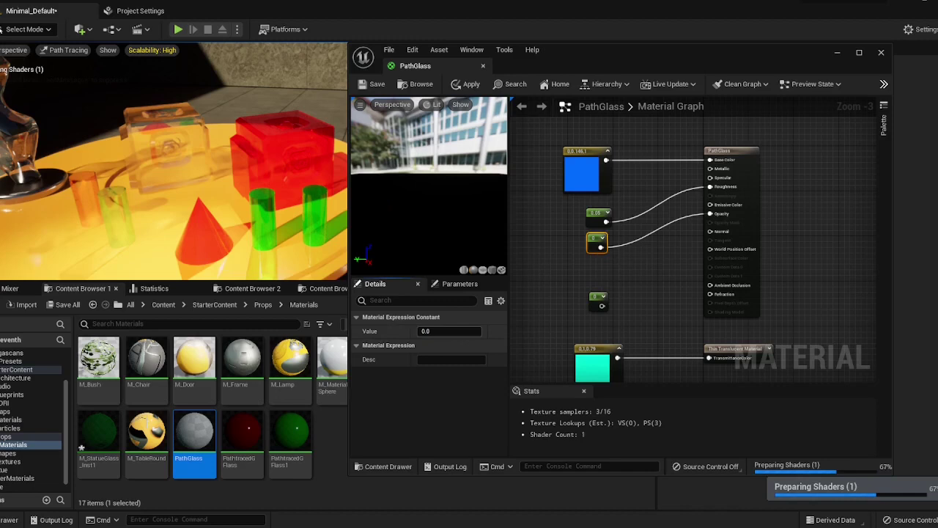
pyautogui.click(448, 331)
pyautogui.write('0..05')
pyautogui.press('Return')
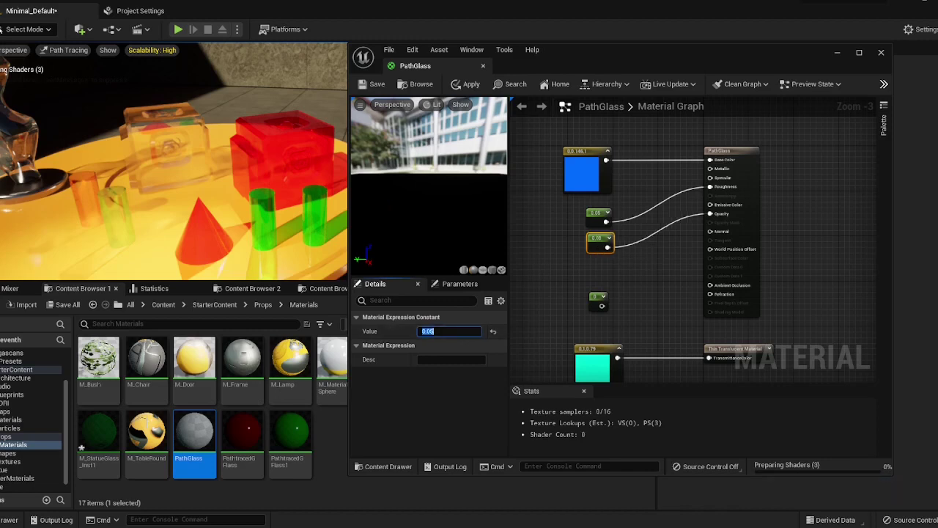
pyautogui.click(652, 287)
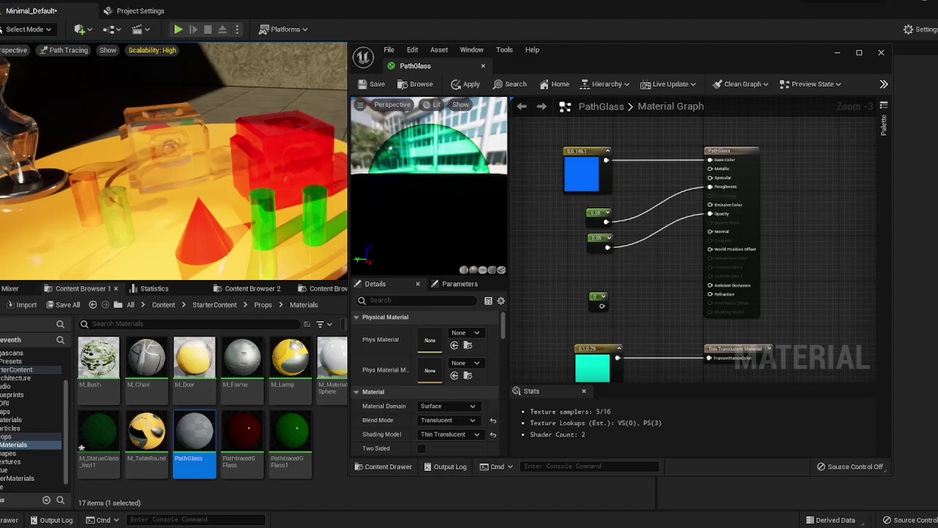
# Connect the third scalar constant to Refraction with a value of 1.4 and save the PathGlass material.
pyautogui.moveTo(602, 305); pyautogui.dragTo(733, 296)
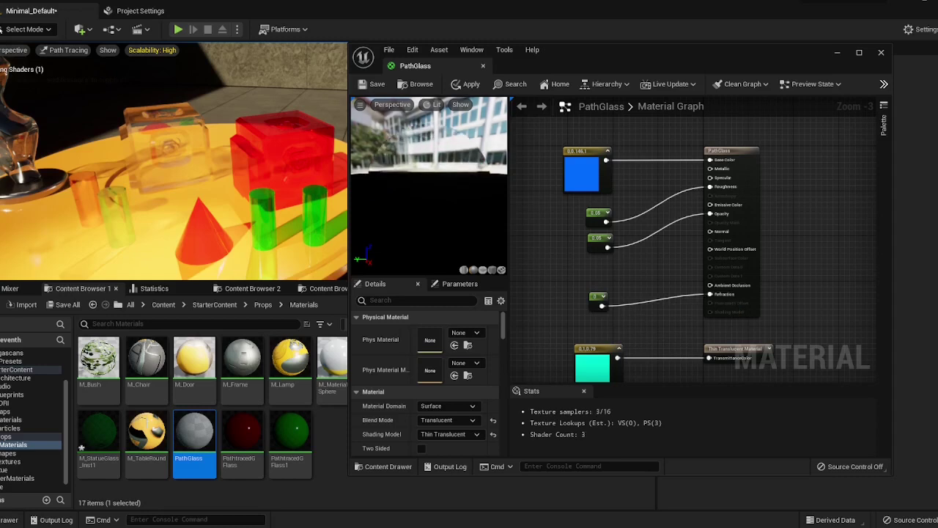
pyautogui.click(598, 298)
pyautogui.click(448, 332)
pyautogui.write('1.4')
pyautogui.press('Return')
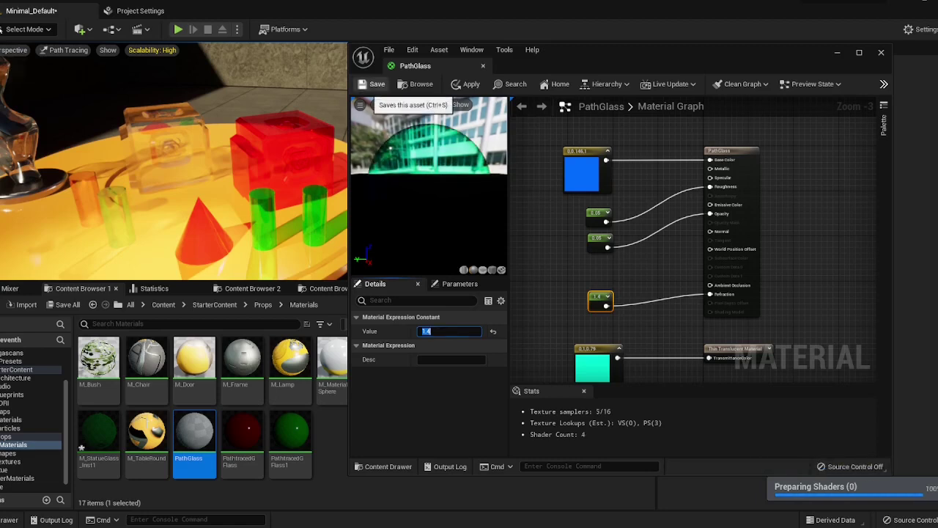
pyautogui.click(372, 84)
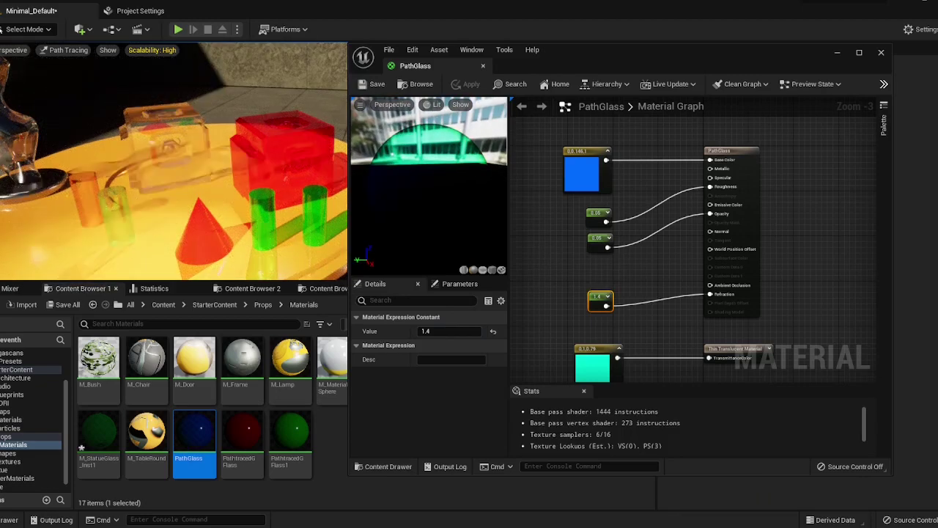
# Assign the PathGlass material to the green cylinder nearest the table's edge and shift it slightly toward the other green cylinder.
pyautogui.moveTo(636, 51); pyautogui.dragTo(729, 46)
pyautogui.moveTo(200, 434); pyautogui.dragTo(315, 216)
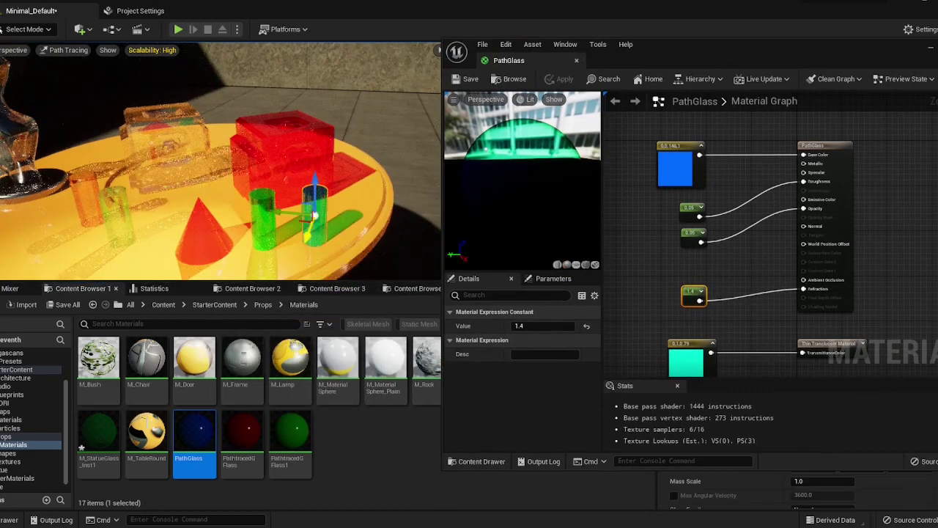
pyautogui.moveTo(713, 50); pyautogui.dragTo(937, 68)
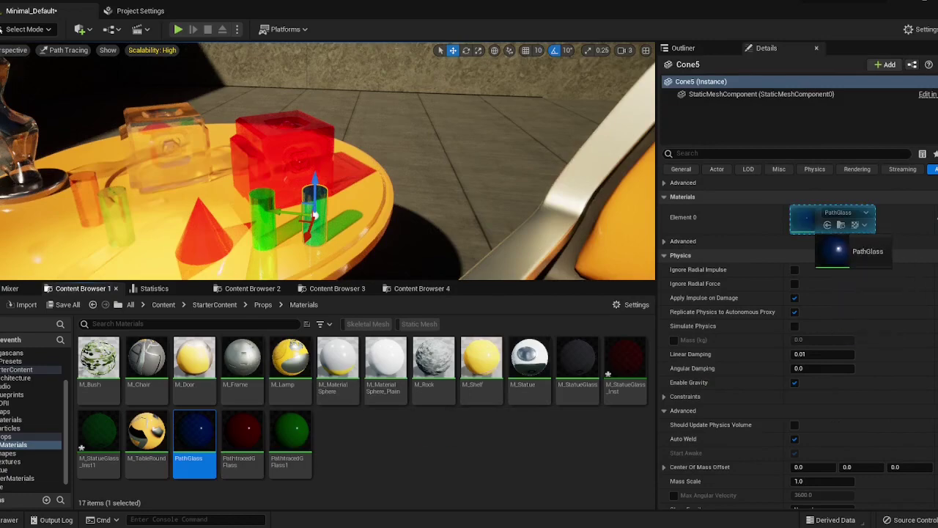
pyautogui.moveTo(304, 219); pyautogui.dragTo(299, 222)
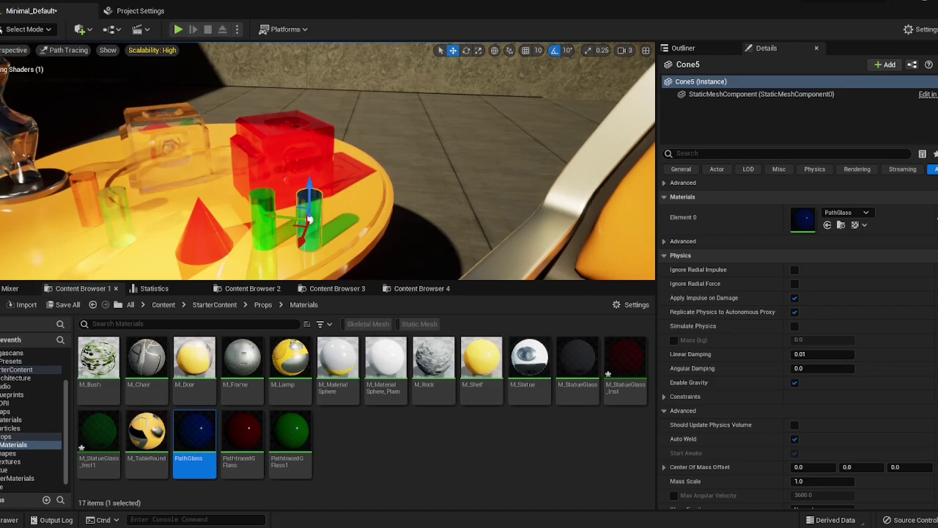
pyautogui.hotkey('ctrl', 's')
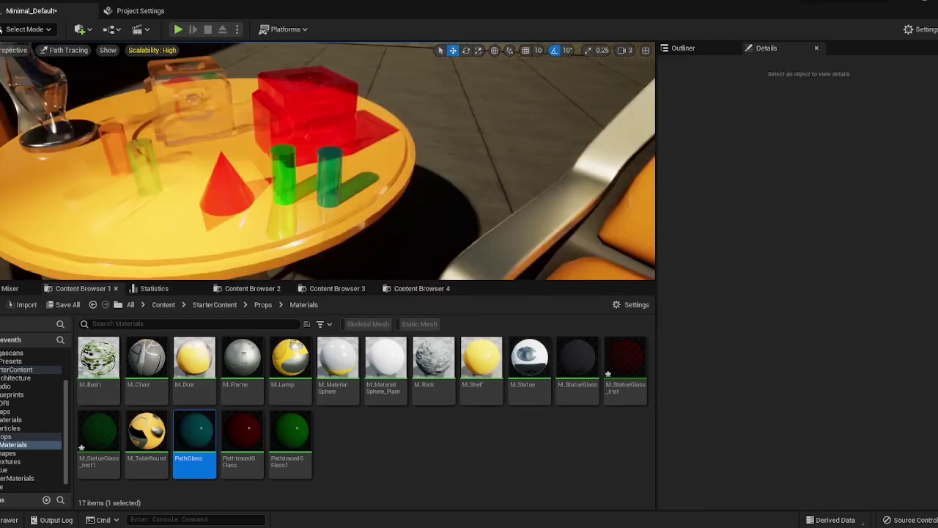
# Try moving the teal glass cylinder off the table, and undo the move.
pyautogui.click(330, 176)
pyautogui.moveTo(330, 175); pyautogui.dragTo(462, 196)
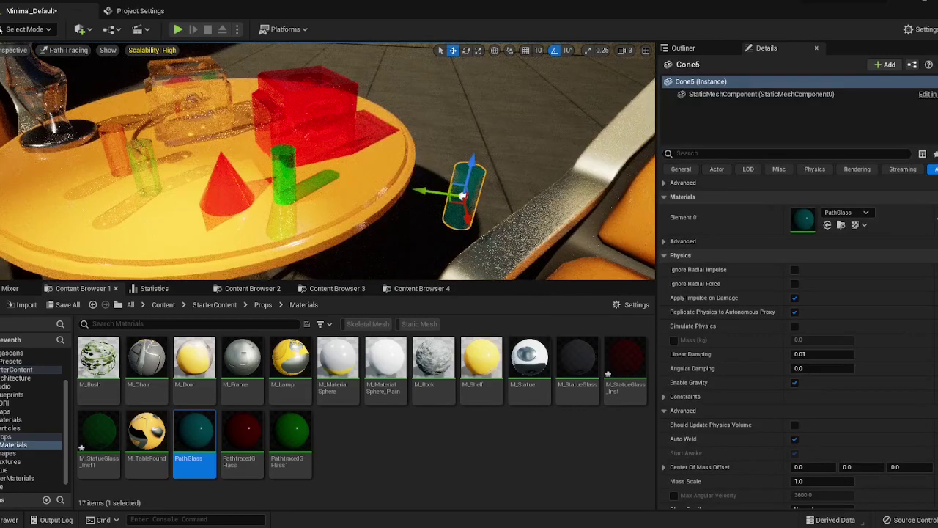
pyautogui.hotkey('ctrl', 'z')
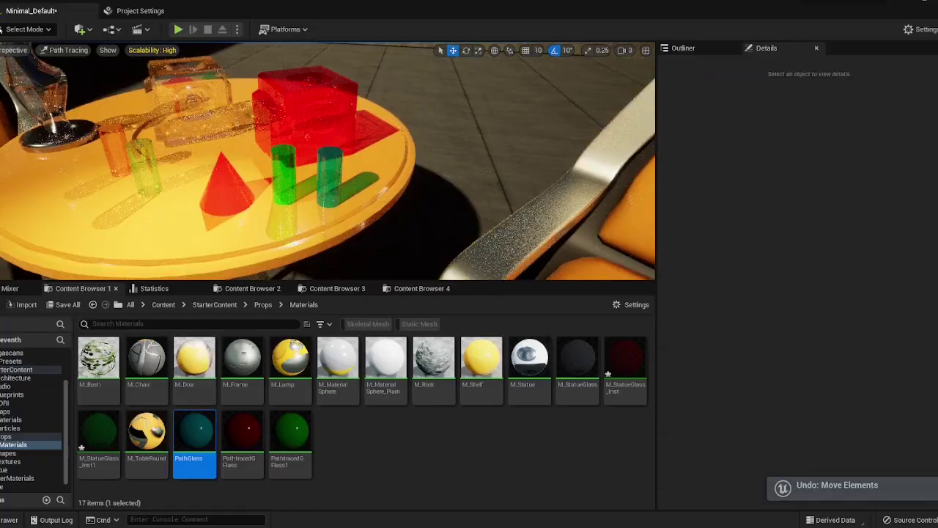
# Lower the camera speed to 1 and examine the teal glass cylinder's transparency and shadow up close from several sides.
pyautogui.moveTo(462, 196); pyautogui.dragTo(374, 180, button='right')
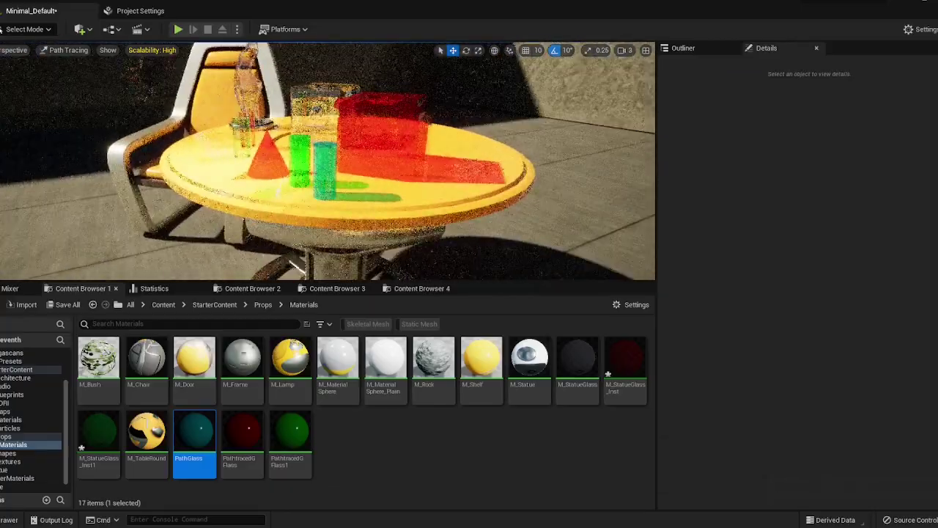
pyautogui.click(625, 50)
pyautogui.click(634, 74)
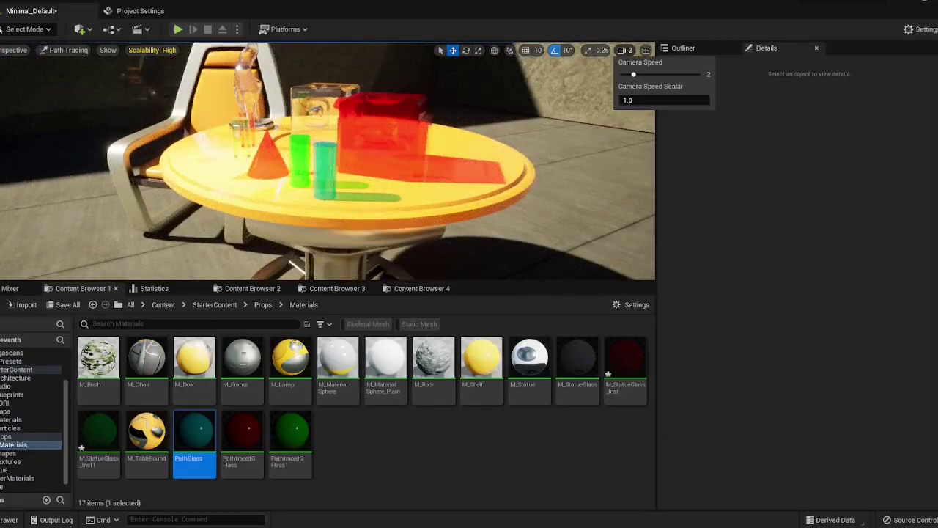
pyautogui.moveTo(634, 74); pyautogui.dragTo(623, 74)
pyautogui.press('w')
pyautogui.moveTo(411, 168); pyautogui.dragTo(396, 191, button='right')
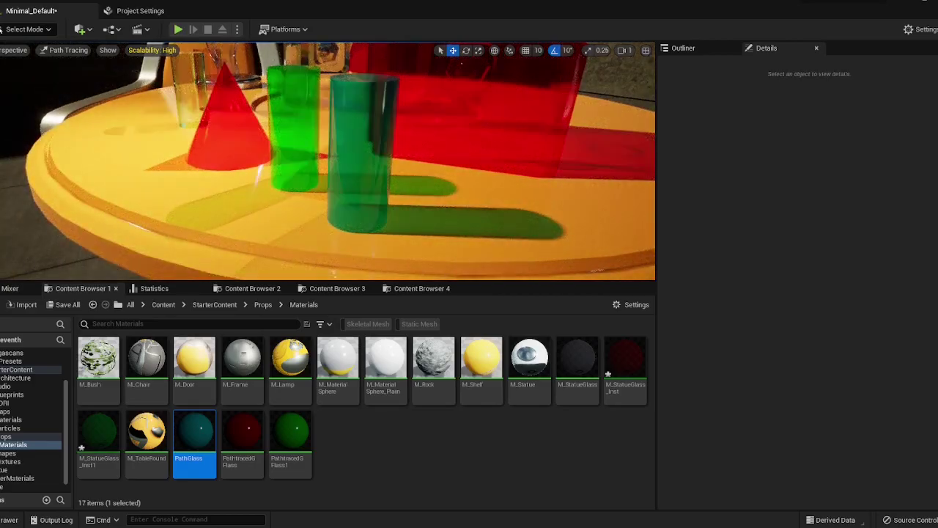
pyautogui.moveTo(329, 161); pyautogui.dragTo(329, 161, button='right')
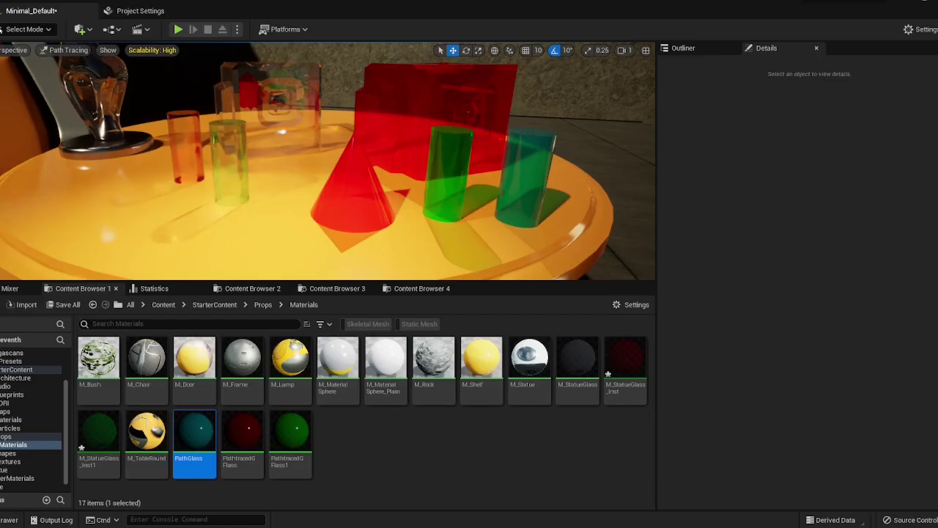
pyautogui.moveTo(330, 161); pyautogui.dragTo(330, 161, button='right')
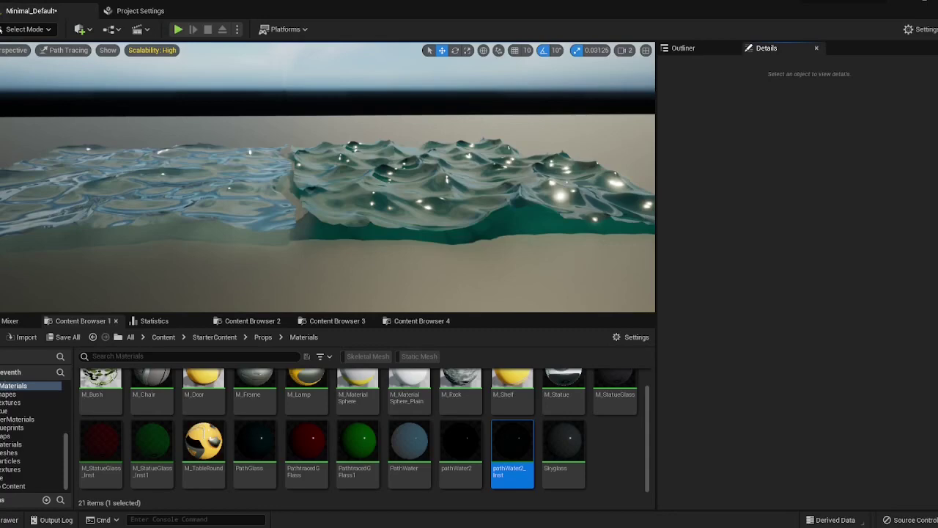
# Check which material is assigned to the teal water mesh and to the blue water mesh beside it.
pyautogui.moveTo(328, 180); pyautogui.dragTo(319, 176, button='right')
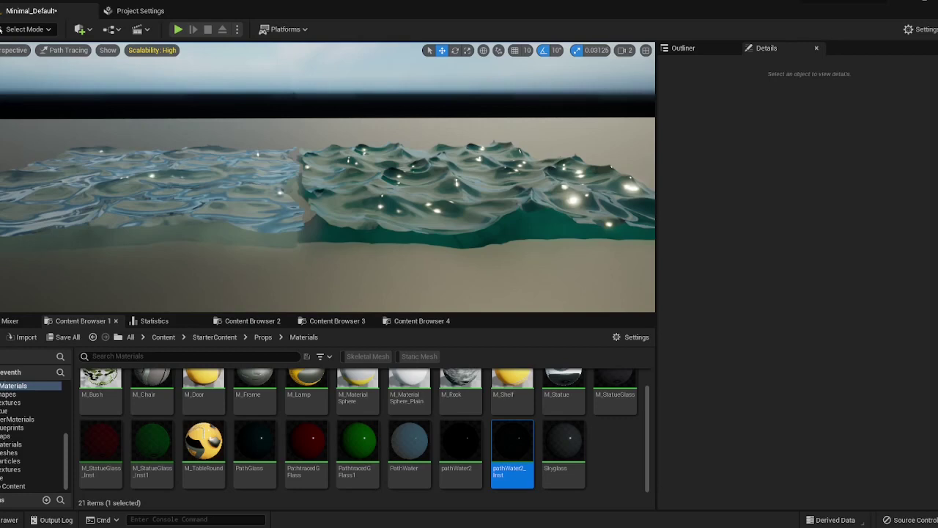
pyautogui.click(447, 192)
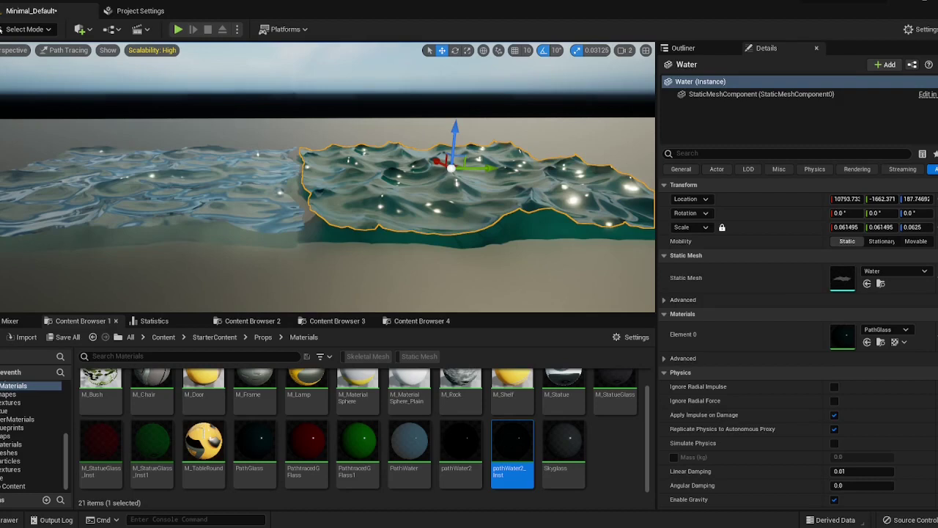
pyautogui.click(188, 192)
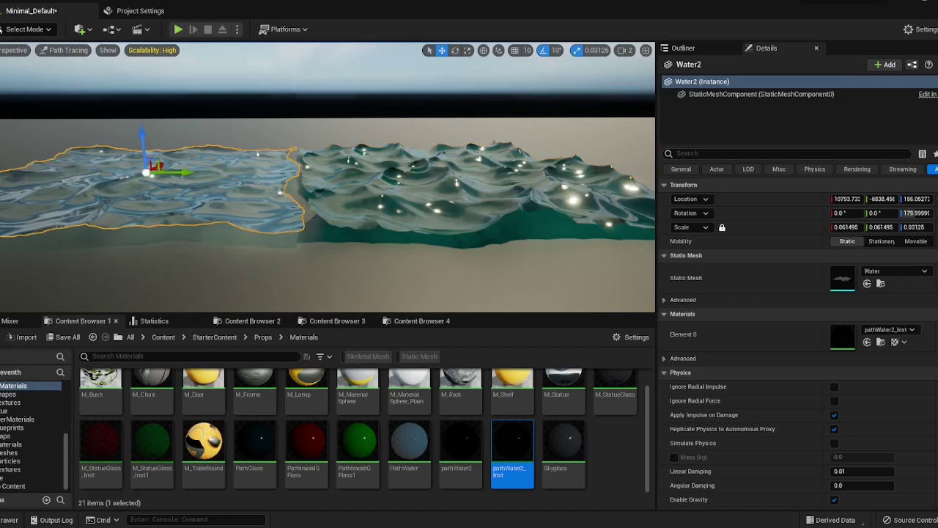
# Flatten the teal water mesh by scaling its height to 0.03125.
pyautogui.click(447, 176)
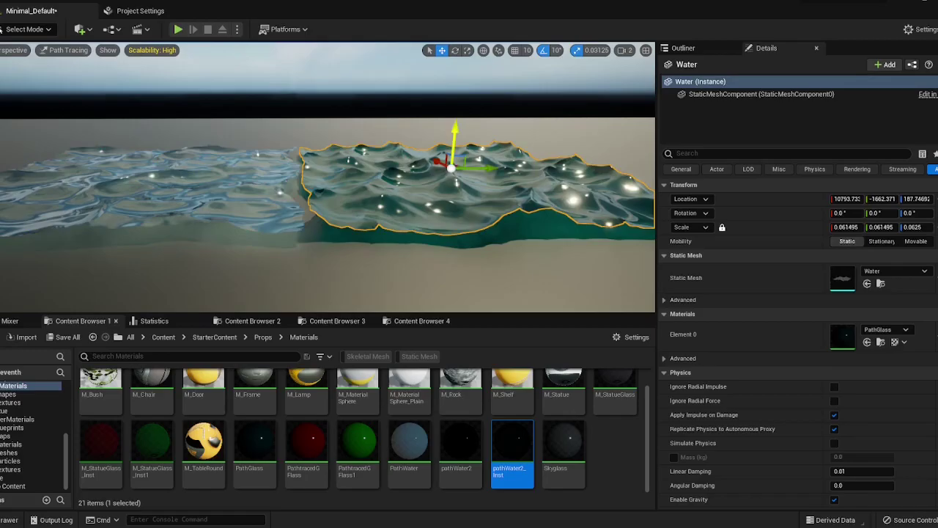
pyautogui.press('r')
pyautogui.moveTo(455, 135); pyautogui.dragTo(498, 142)
pyautogui.press('Escape')
pyautogui.moveTo(498, 143)
pyautogui.mouseDown(button='right')
pyautogui.moveTo(447, 167)
pyautogui.moveTo(421, 160)
pyautogui.mouseUp(button='right')
pyautogui.moveTo(187, 157); pyautogui.dragTo(322, 157, button='right')
# Duplicate the teal water mesh and move the copy past the trees into the walled concrete room with the pool.
pyautogui.click(187, 157)
pyautogui.moveTo(186, 156); pyautogui.dragTo(234, 150, button='right')
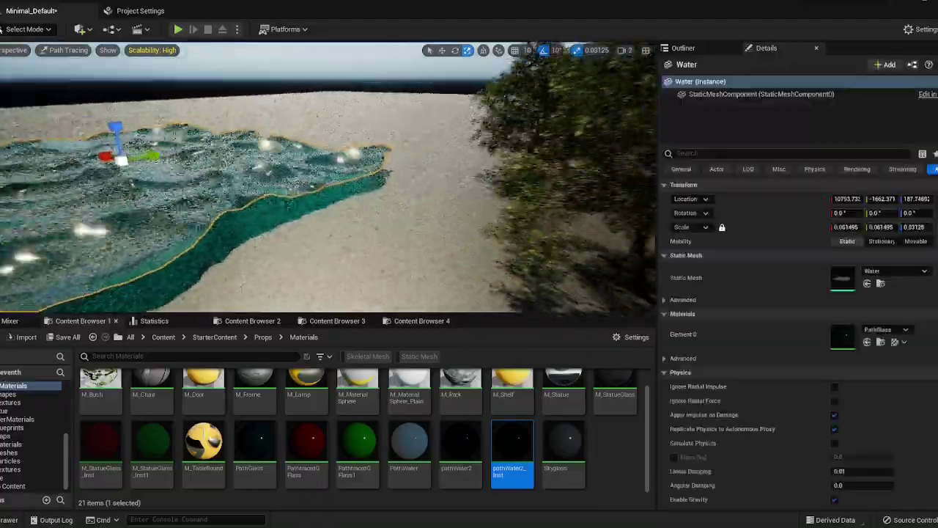
pyautogui.hotkey('ctrl', 'd')
pyautogui.press('w')
pyautogui.moveTo(115, 157); pyautogui.dragTo(562, 242)
pyautogui.moveTo(561, 242); pyautogui.dragTo(609, 242, button='right')
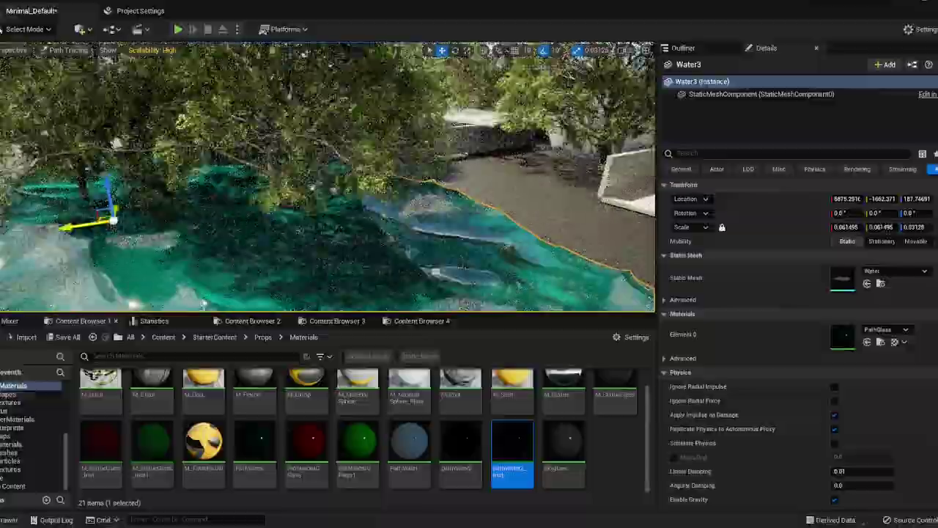
pyautogui.moveTo(102, 215); pyautogui.dragTo(384, 117)
pyautogui.moveTo(384, 117); pyautogui.dragTo(484, 77, button='right')
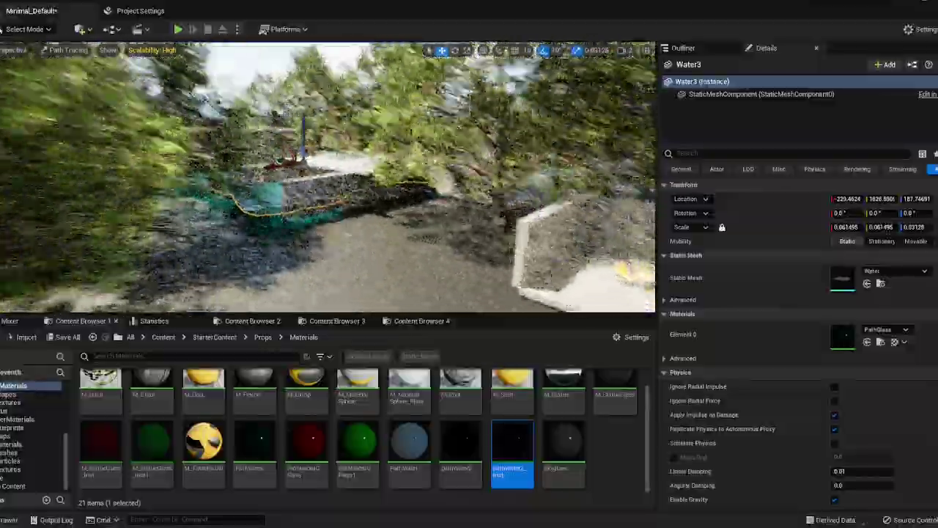
pyautogui.moveTo(612, 244); pyautogui.dragTo(590, 245, button='right')
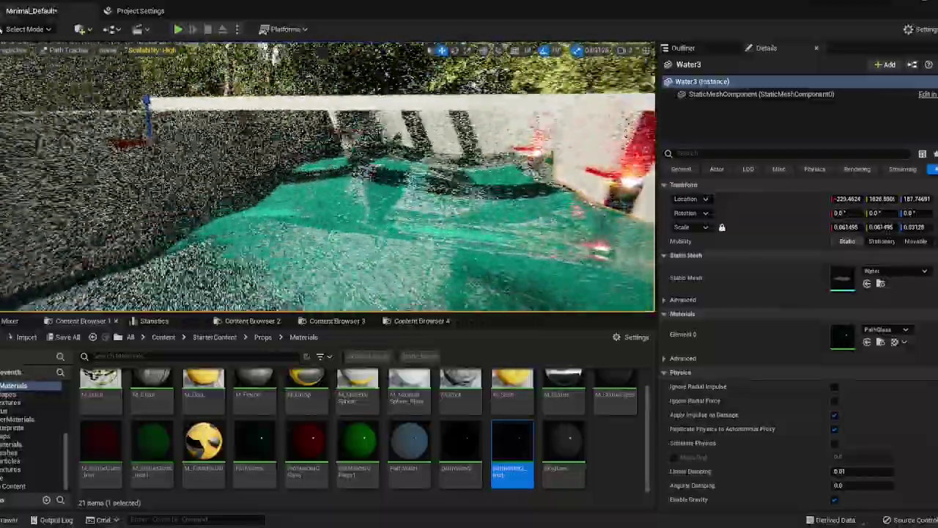
pyautogui.moveTo(211, 149); pyautogui.dragTo(374, 150)
# Resize the copied water mesh with locked proportions, trying X scales of 0.001 and 0.1 before settling on 0.01.
pyautogui.press('r')
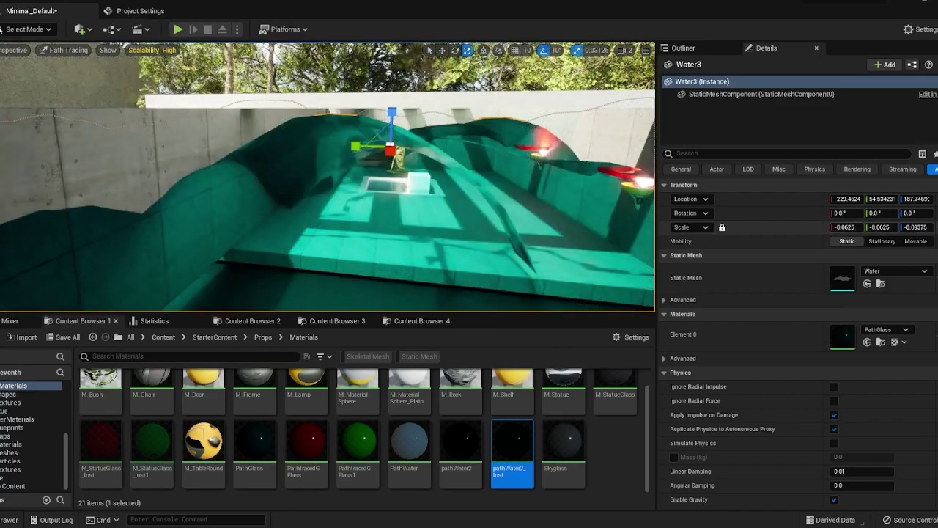
pyautogui.click(848, 227)
pyautogui.write('0.001')
pyautogui.press('Return')
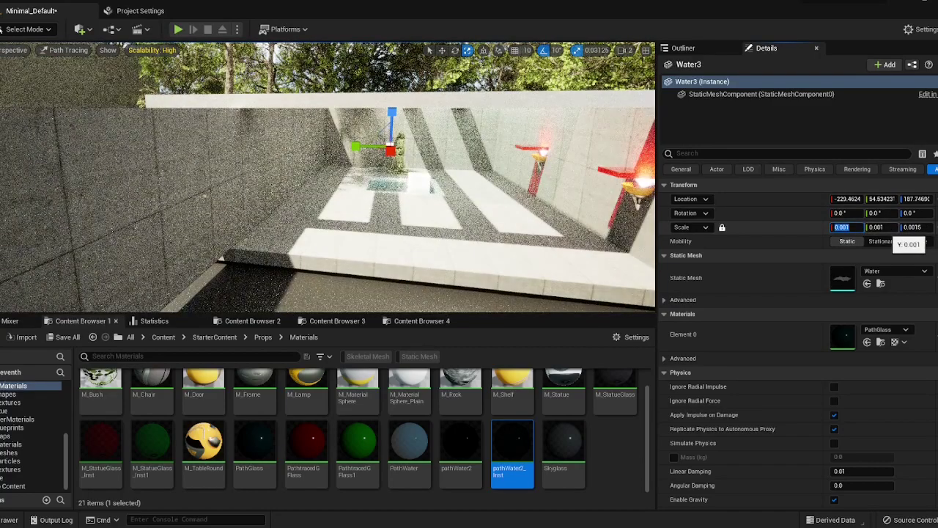
pyautogui.write('0.1')
pyautogui.press('Return')
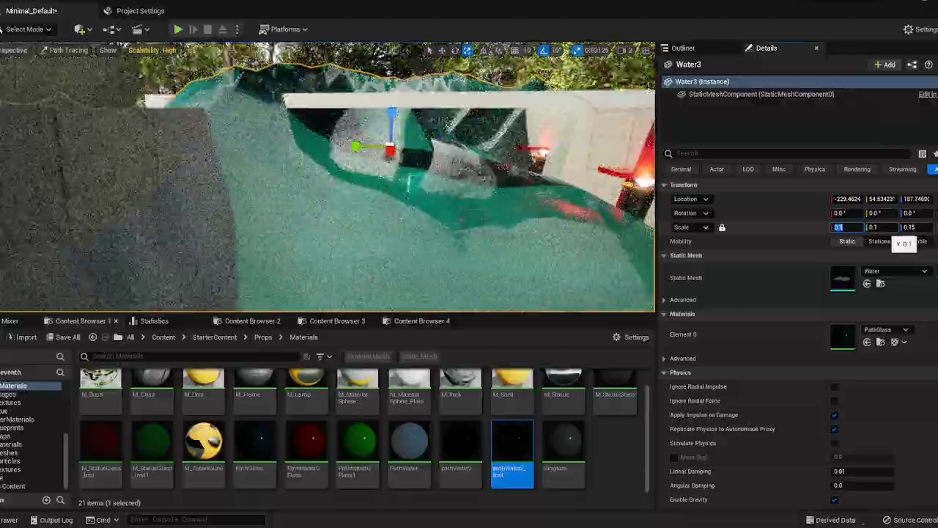
pyautogui.write('0.01')
pyautogui.press('Return')
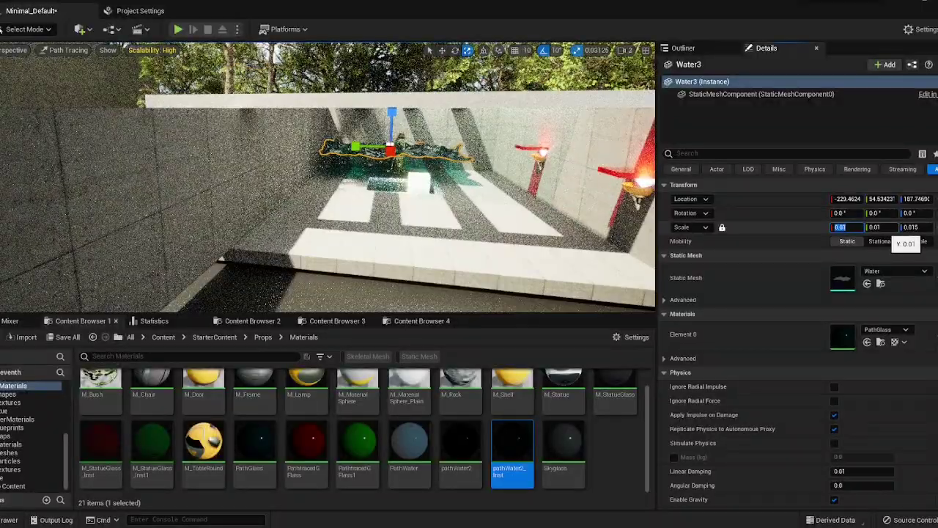
# Move the copied water mesh over the pool to X about 256.5 and lower it to Z about 171.
pyautogui.moveTo(469, 198); pyautogui.dragTo(535, 192, button='right')
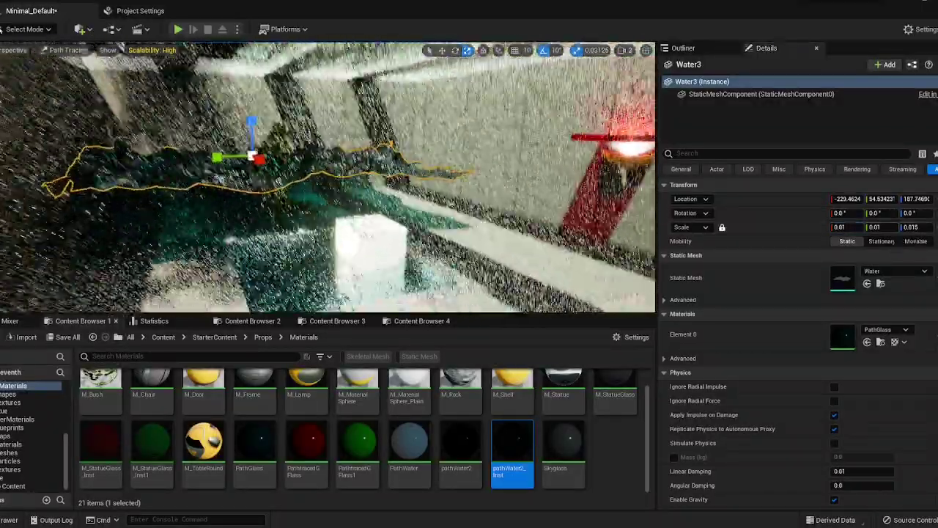
pyautogui.moveTo(281, 165); pyautogui.dragTo(382, 217)
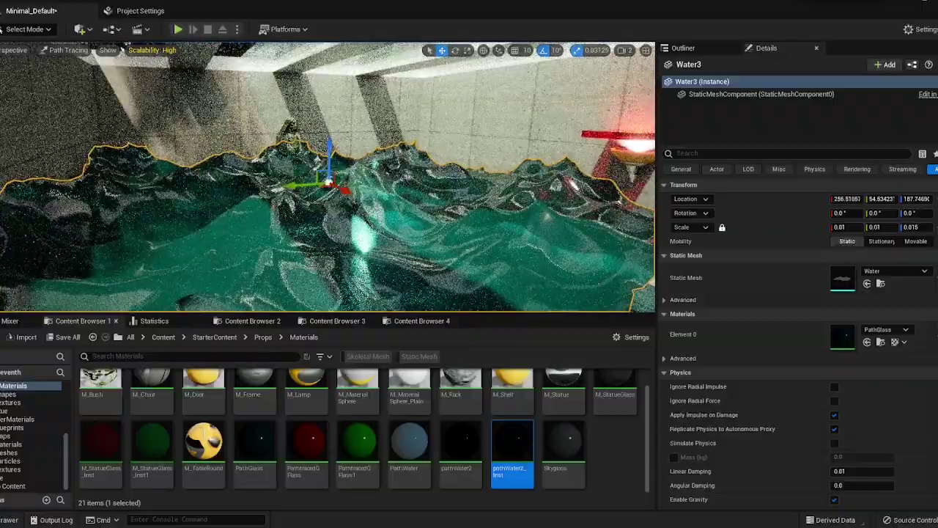
pyautogui.moveTo(329, 152); pyautogui.dragTo(329, 164)
pyautogui.moveTo(329, 164); pyautogui.dragTo(357, 230, button='right')
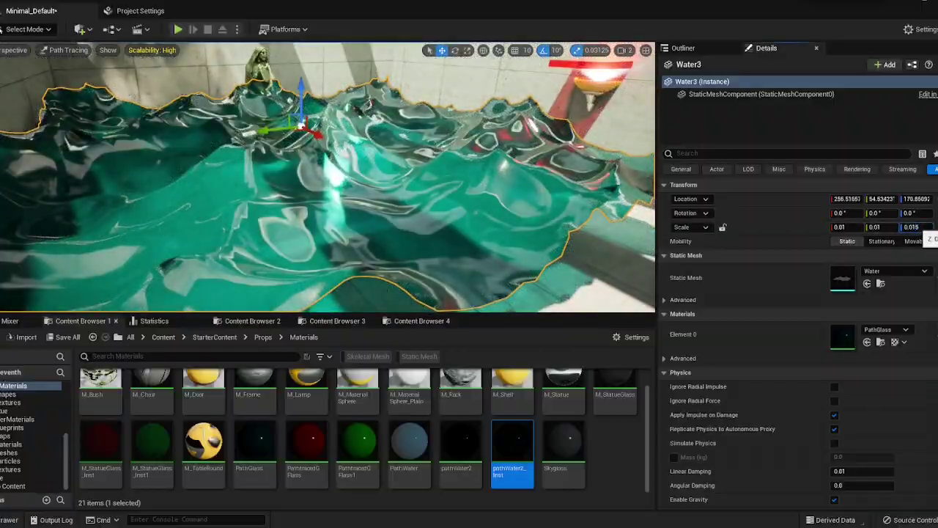
# Set only the copied water mesh's Z scale to 0.005, with the scale proportions unlocked.
pyautogui.click(917, 227)
pyautogui.write('0.005')
pyautogui.press('Return')
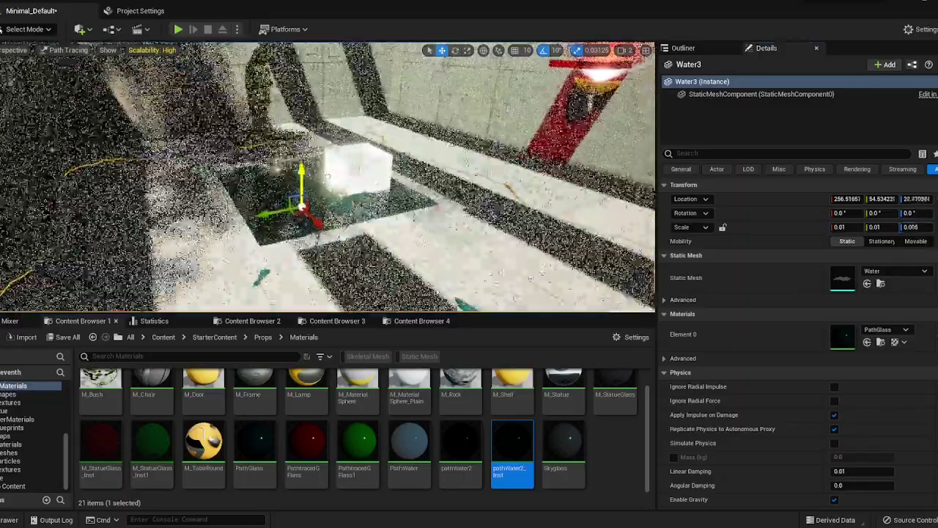
# Lower the copied water mesh into the pool and fine-tune its height to Z about 20.5.
pyautogui.moveTo(301, 172); pyautogui.dragTo(301, 173)
pyautogui.click(463, 207)
pyautogui.press('Delete')
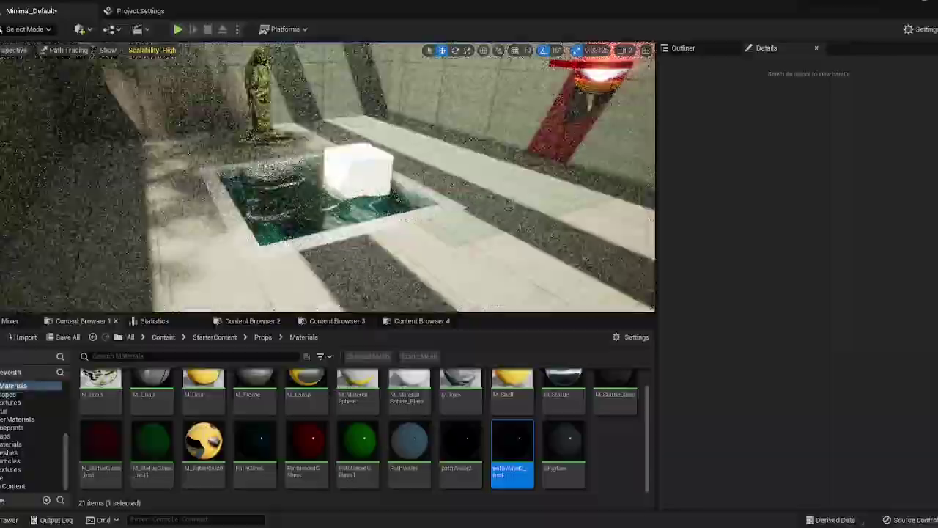
pyautogui.click(344, 213)
pyautogui.moveTo(345, 213); pyautogui.dragTo(344, 183, button='right')
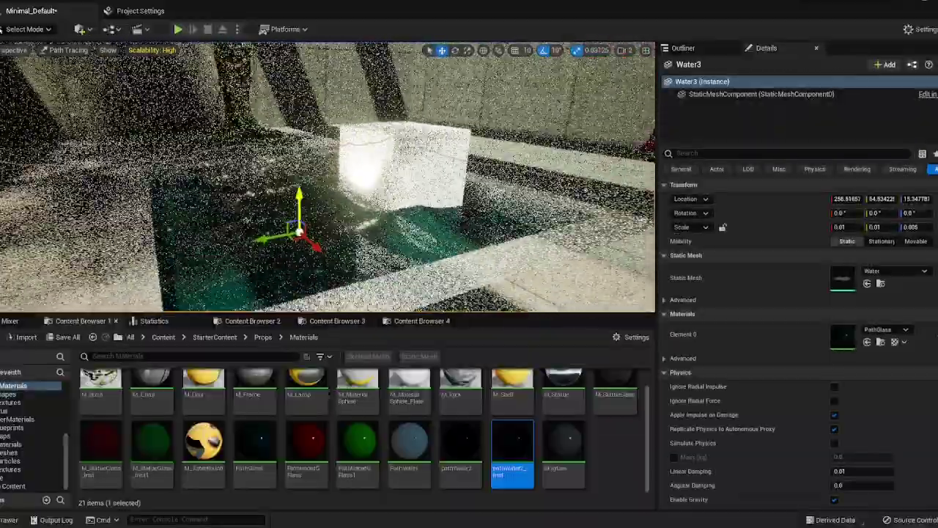
pyautogui.moveTo(299, 197); pyautogui.dragTo(299, 192)
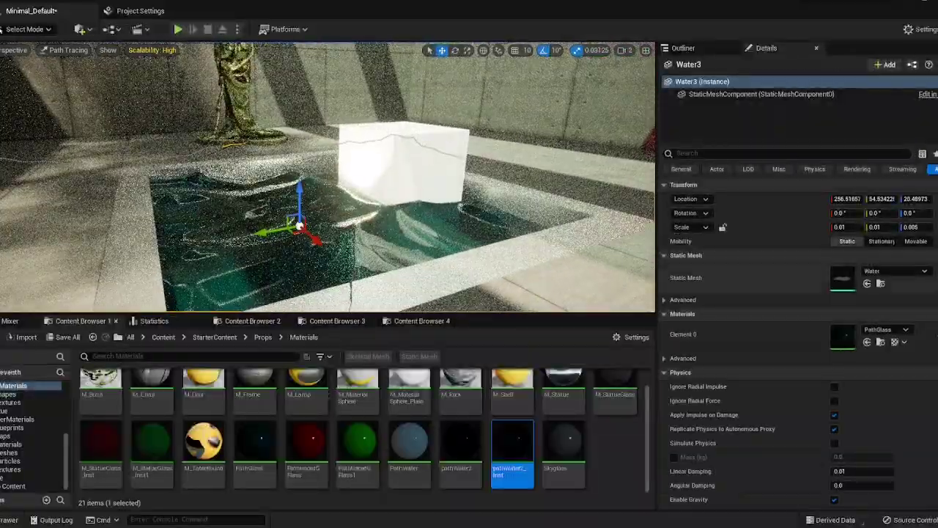
# Set the pool water's Z scale to 0.001 and shift it sideways across the pool at a height of about 25.
pyautogui.click(912, 227)
pyautogui.press('BackSpace')
pyautogui.write('1')
pyautogui.press('Return')
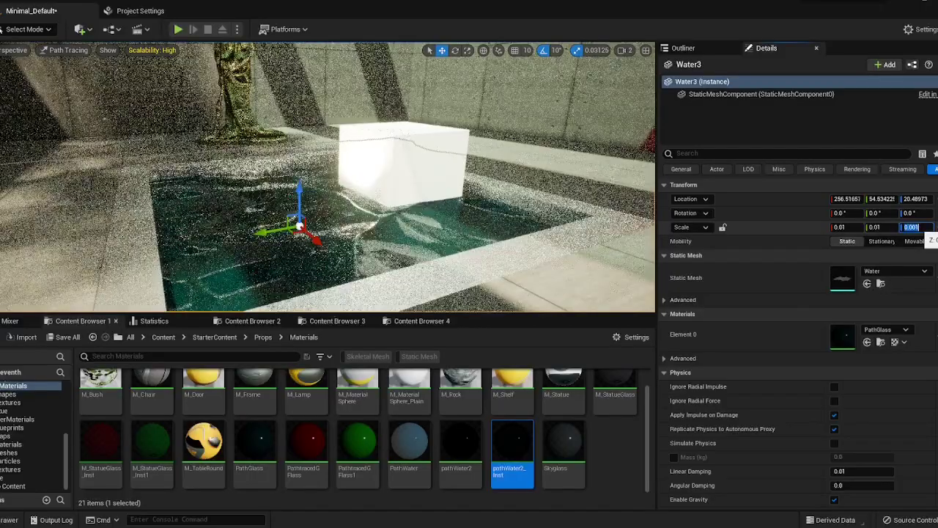
pyautogui.moveTo(270, 232); pyautogui.dragTo(348, 218)
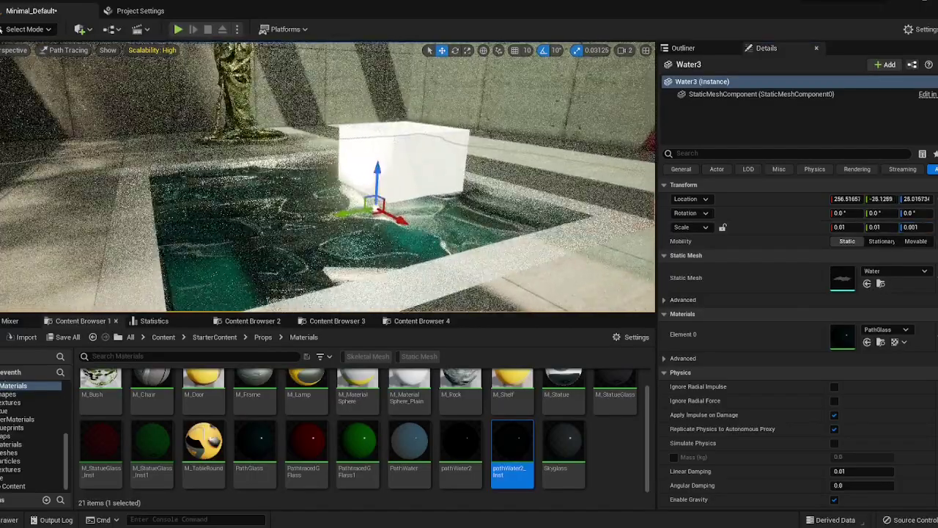
pyautogui.press('Escape')
# Inspect the path-traced pool water from across the room and from closer up.
pyautogui.moveTo(327, 177); pyautogui.dragTo(372, 155, button='right')
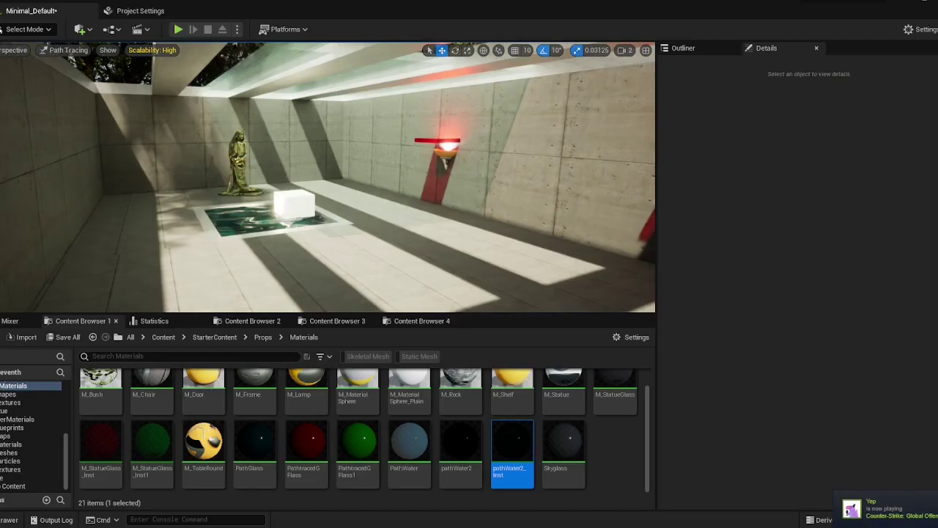
pyautogui.moveTo(327, 177); pyautogui.dragTo(282, 192, button='right')
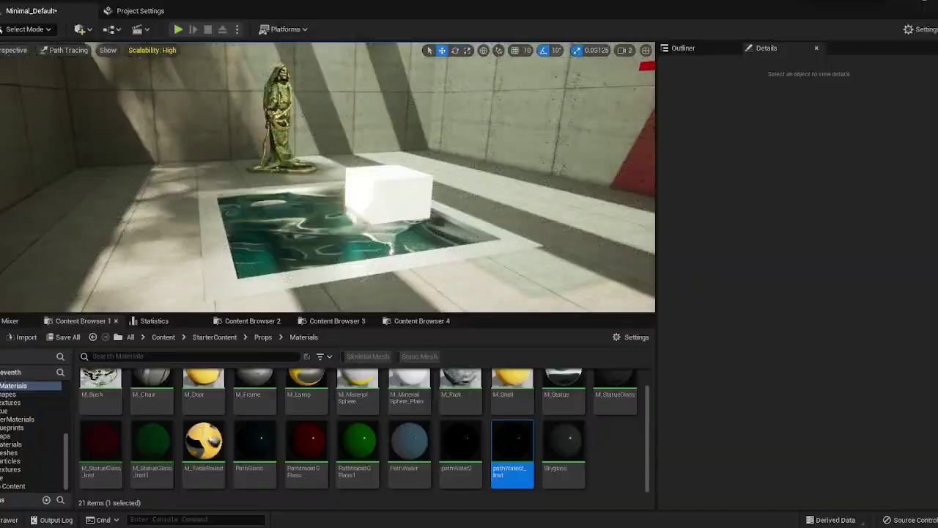
pyautogui.click(312, 233)
pyautogui.press('Escape')
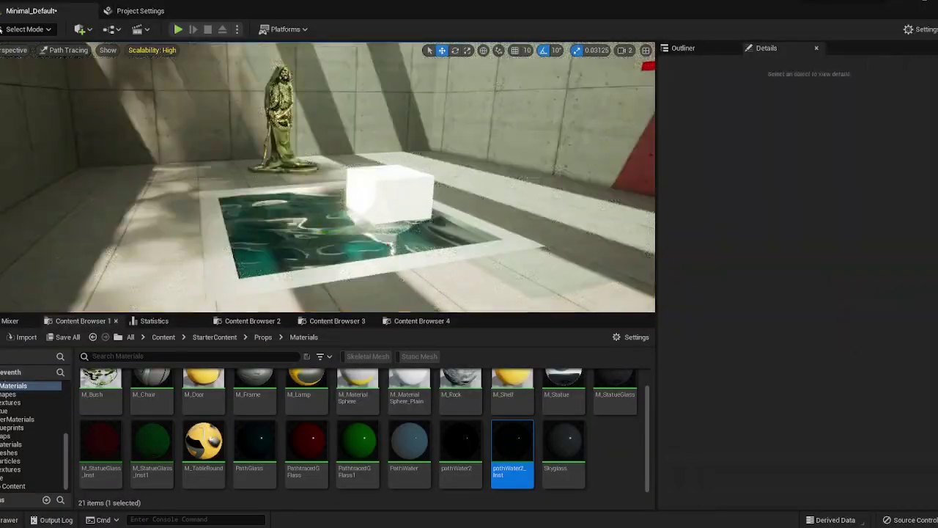
# Delete the Mirror-material floor pieces that form the water surface of the statue pool.
pyautogui.press('s')
pyautogui.moveTo(328, 178); pyautogui.dragTo(480, 174, button='right')
pyautogui.press('w')
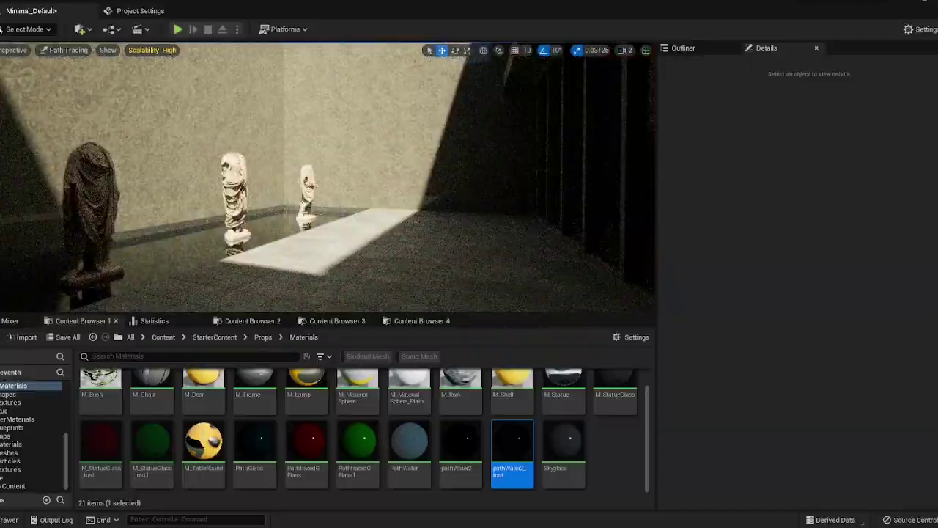
pyautogui.press('w')
pyautogui.moveTo(328, 178); pyautogui.dragTo(263, 192, button='right')
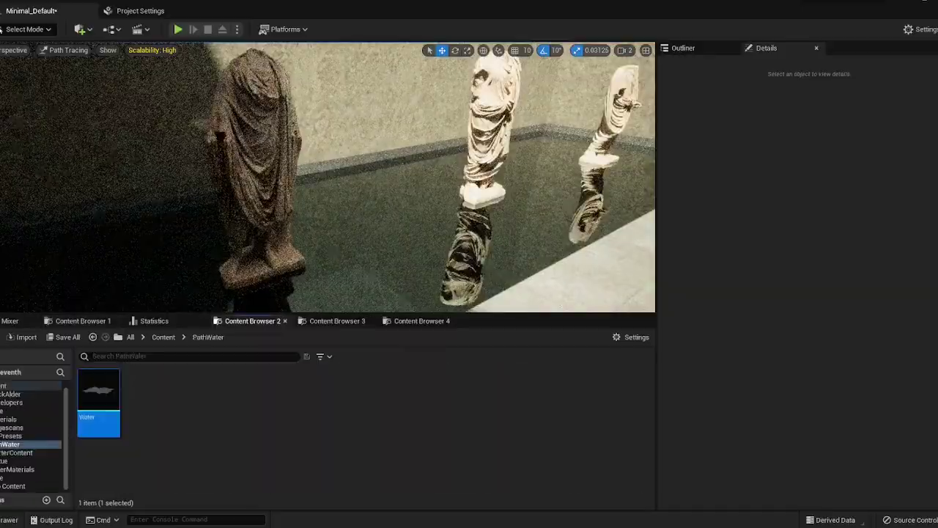
pyautogui.moveTo(328, 177); pyautogui.dragTo(315, 180, button='right')
pyautogui.press('s')
pyautogui.click(333, 192)
pyautogui.keyDown('ctrl'); pyautogui.click(374, 151); pyautogui.keyUp('ctrl')
pyautogui.keyDown('ctrl'); pyautogui.click(373, 150); pyautogui.keyUp('ctrl')
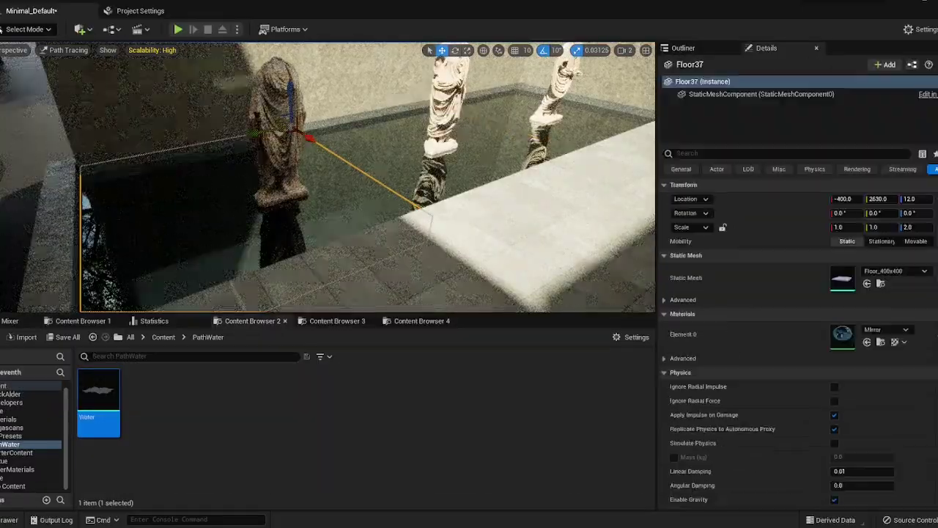
pyautogui.keyDown('ctrl'); pyautogui.click(374, 150); pyautogui.keyUp('ctrl')
pyautogui.press('Delete')
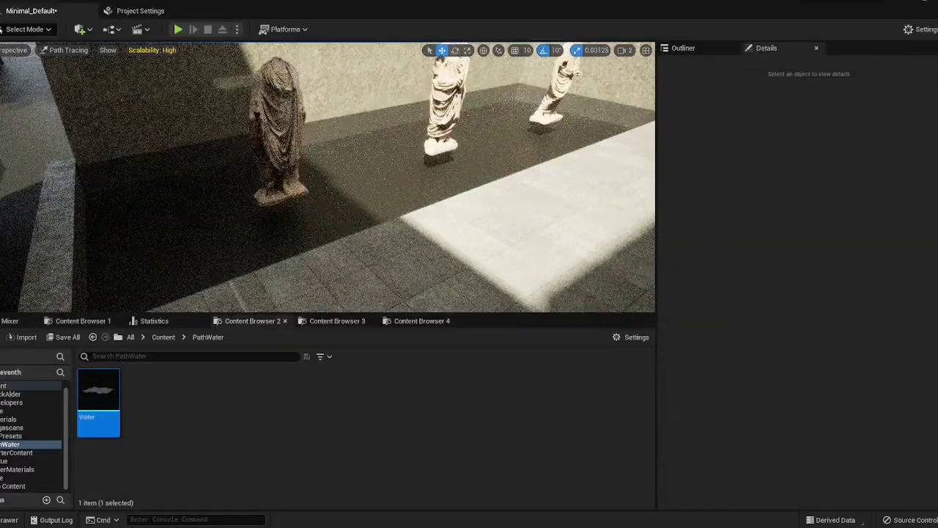
# Place the Water mesh in the statue pool, scale it to 0.01, 0.01, 0.001, and raise it to Z about 13.4.
pyautogui.moveTo(98, 399); pyautogui.dragTo(357, 166)
pyautogui.click(845, 228)
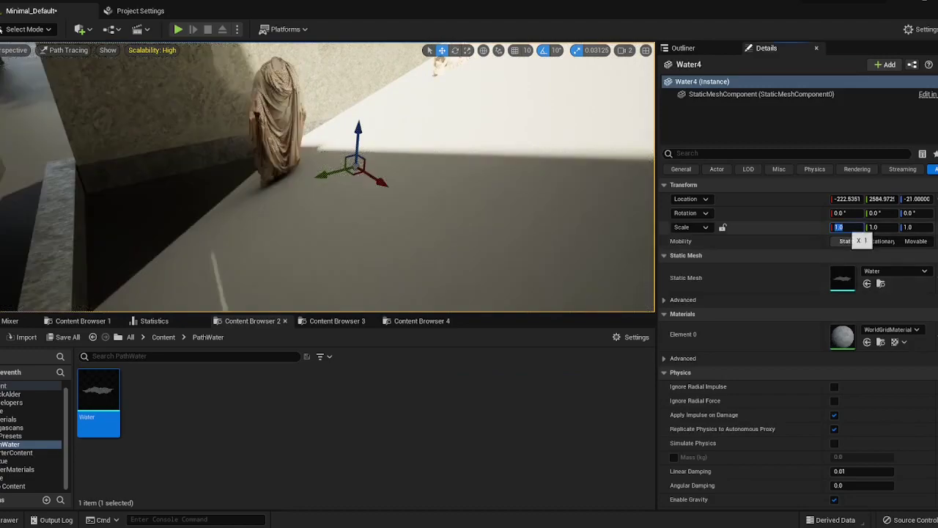
pyautogui.write('0.01')
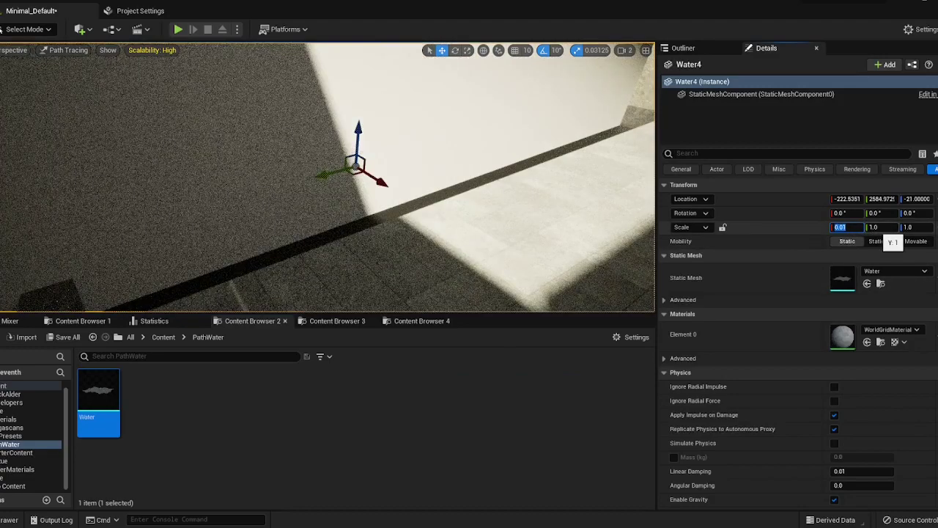
pyautogui.press('Tab')
pyautogui.write('0.01')
pyautogui.press('Tab')
pyautogui.write('0')
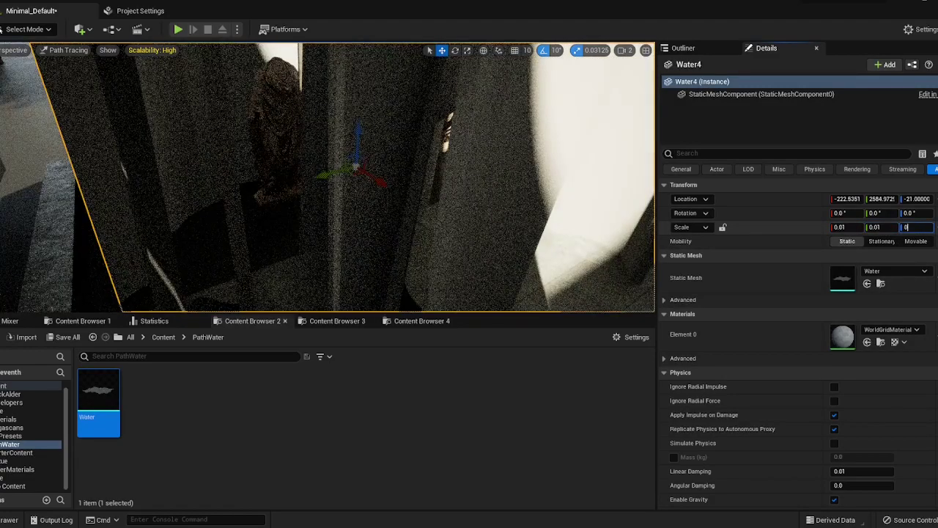
pyautogui.write('.001')
pyautogui.press('Return')
pyautogui.rightClick(392, 181)
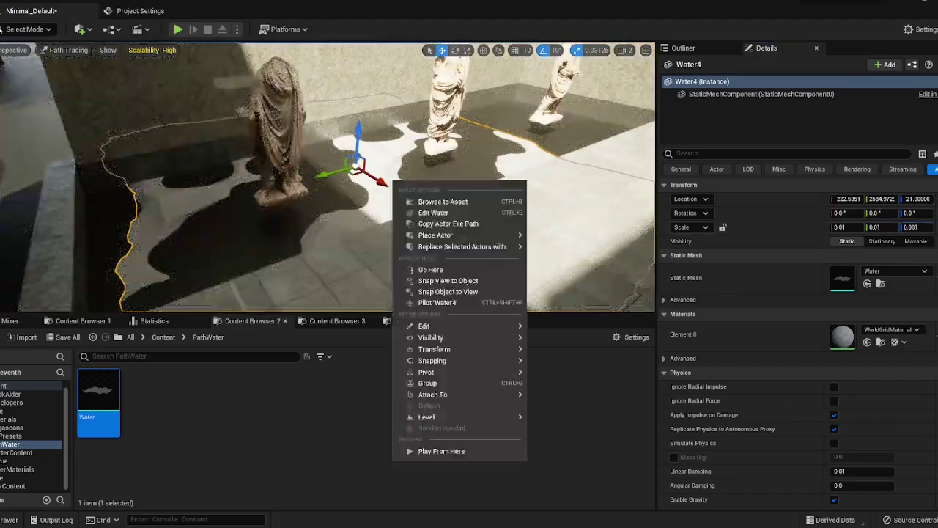
pyautogui.moveTo(359, 138); pyautogui.dragTo(360, 122)
pyautogui.press('r')
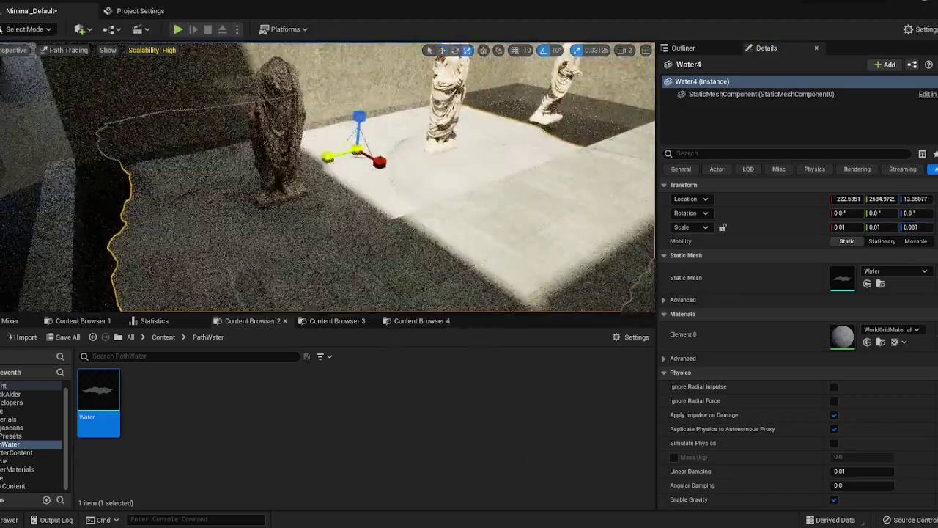
pyautogui.moveTo(328, 156)
pyautogui.mouseDown()
pyautogui.moveTo(311, 159)
pyautogui.moveTo(348, 157)
pyautogui.mouseUp()
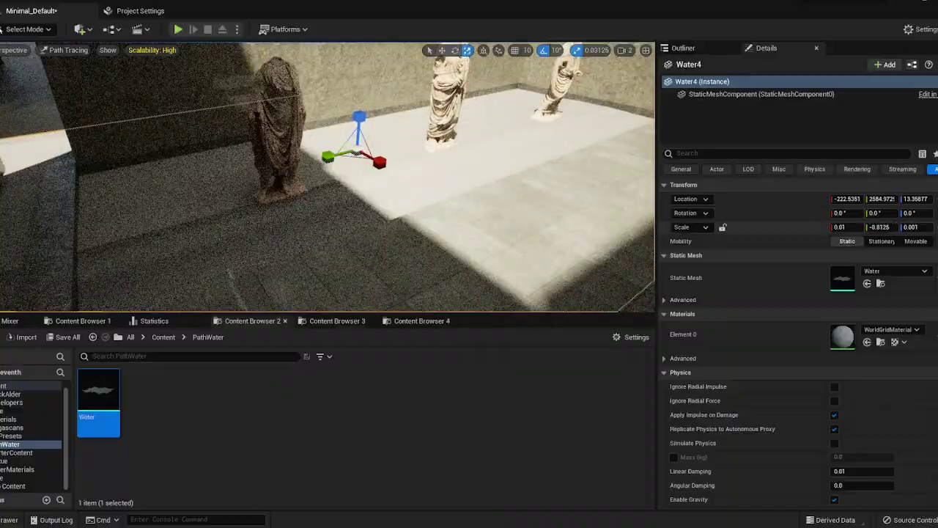
pyautogui.click(880, 227)
pyautogui.write('0.01')
pyautogui.press('Return')
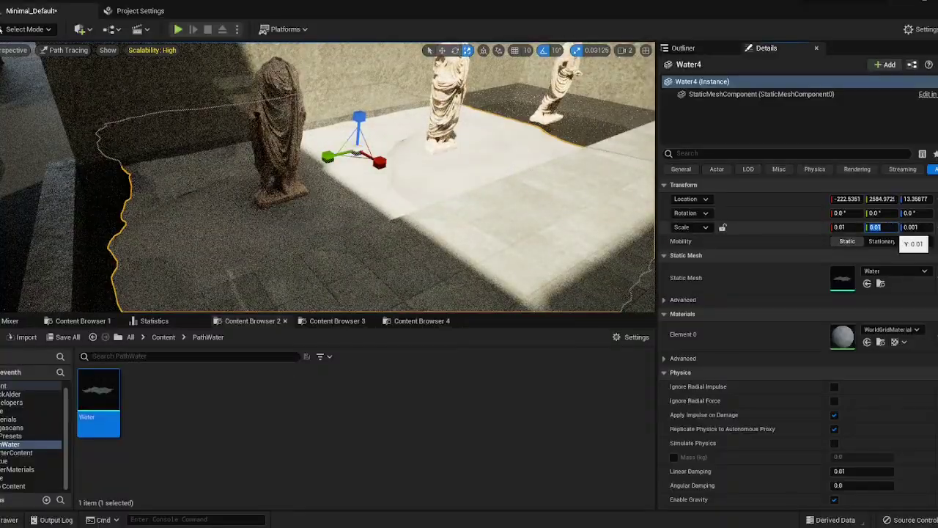
# Stretch the statue pool's water to a Y scale of 0.03 and shift it to Y about 2541, undoing stray move and scale changes.
pyautogui.moveTo(884, 227); pyautogui.dragTo(873, 227)
pyautogui.write('3')
pyautogui.press('Return')
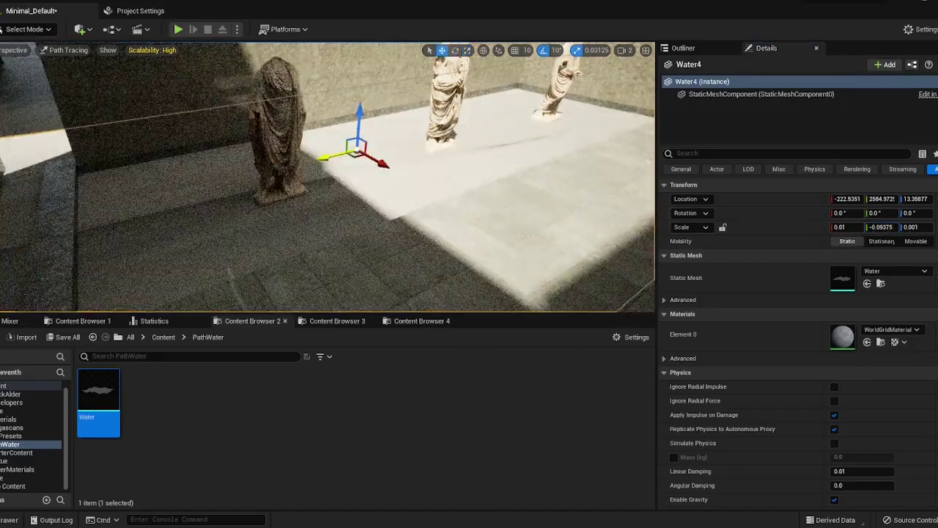
pyautogui.hotkey('ctrl', 'z')
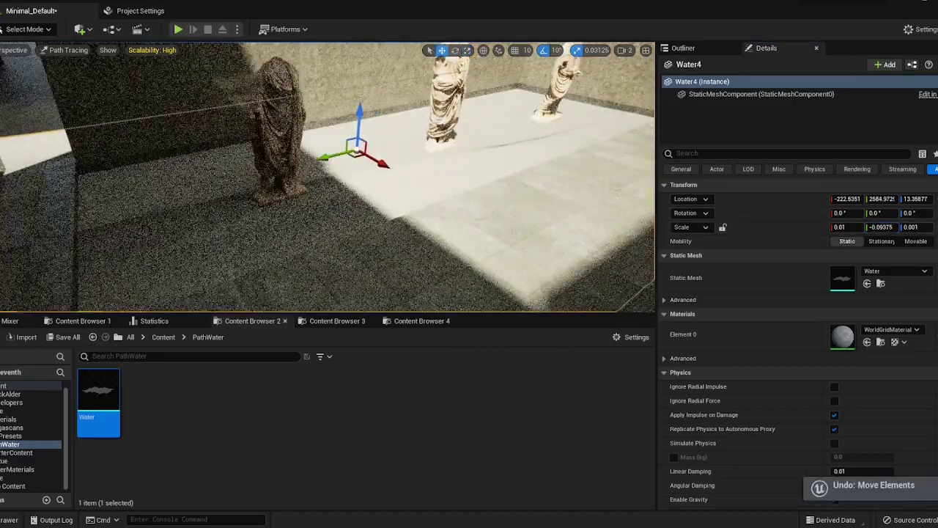
pyautogui.hotkey('ctrl', 'z')
pyautogui.moveTo(323, 159); pyautogui.dragTo(342, 153)
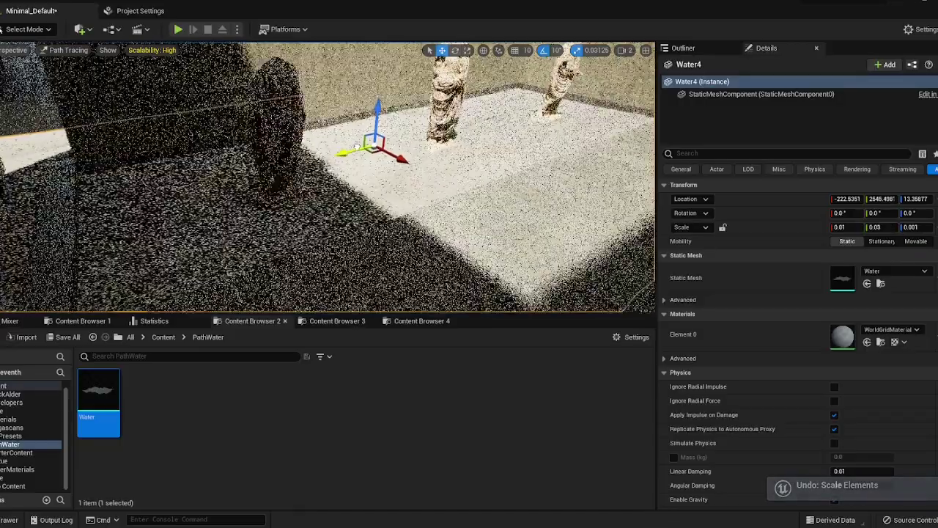
# Apply the pathWater2_Inst material to the statue pool's water mesh and raise it to Z about 20.2.
pyautogui.click(83, 321)
pyautogui.moveTo(494, 457); pyautogui.dragTo(843, 337)
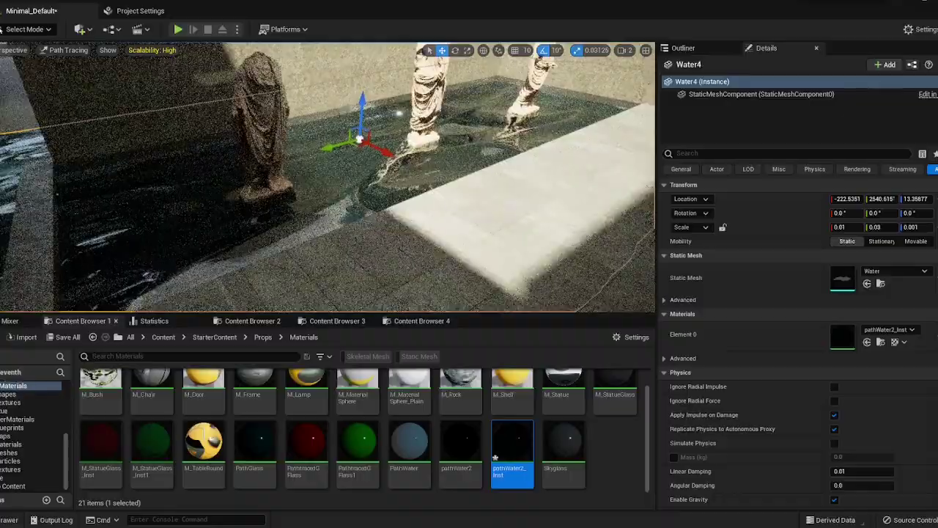
pyautogui.moveTo(458, 242); pyautogui.dragTo(491, 238, button='right')
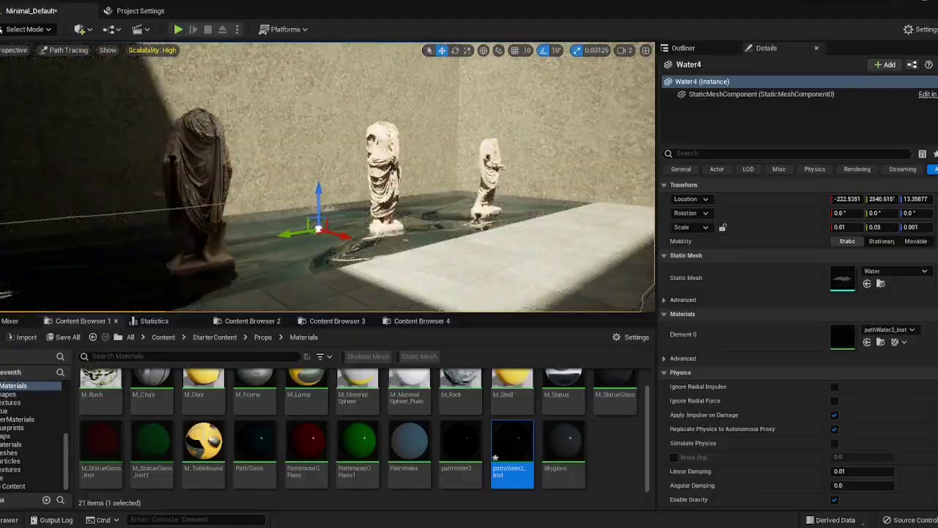
pyautogui.moveTo(318, 192); pyautogui.dragTo(318, 188)
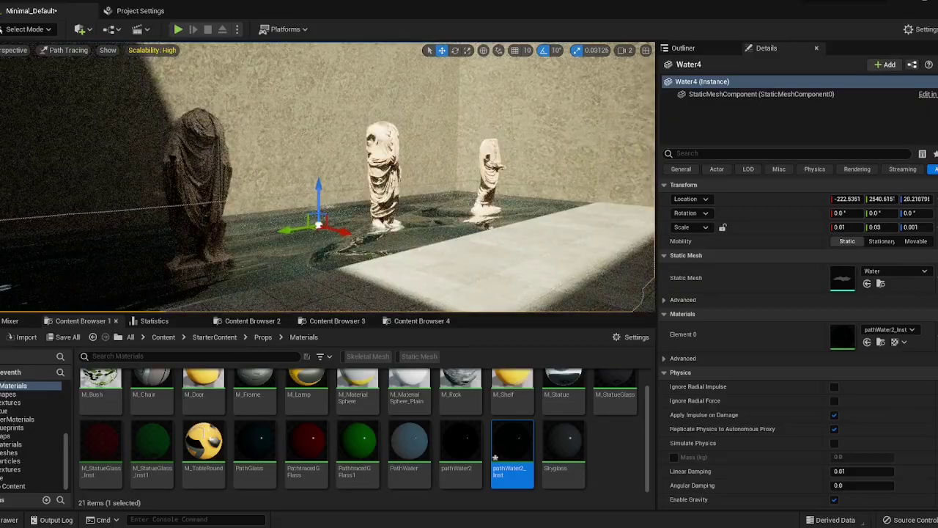
# Set the statue pool water's Y scale to 0.02.
pyautogui.click(881, 227)
pyautogui.moveTo(882, 227); pyautogui.dragTo(877, 227)
pyautogui.write('2')
pyautogui.press('Return')
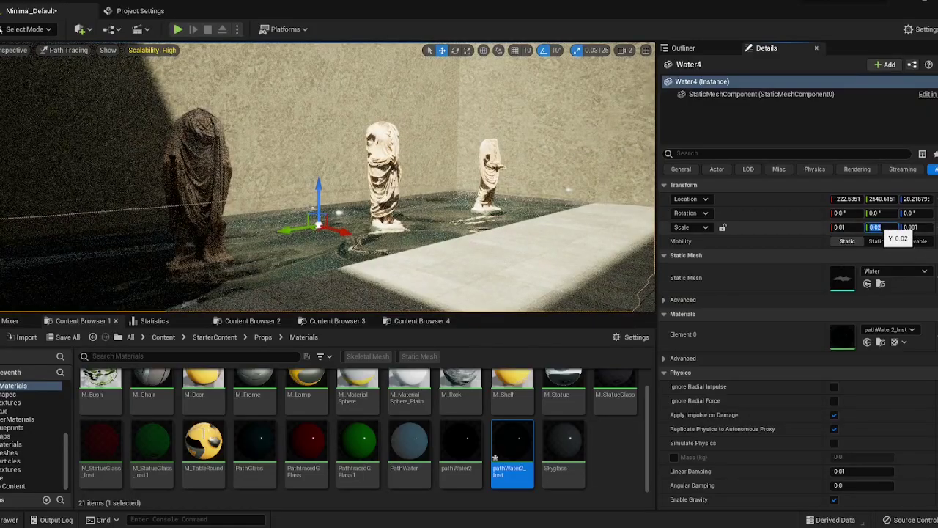
# Deselect the water, examine the statue pool from further back, and compare the scene's saved camera views in path tracing.
pyautogui.moveTo(363, 209); pyautogui.dragTo(421, 209, button='right')
pyautogui.press('s')
pyautogui.press('Escape')
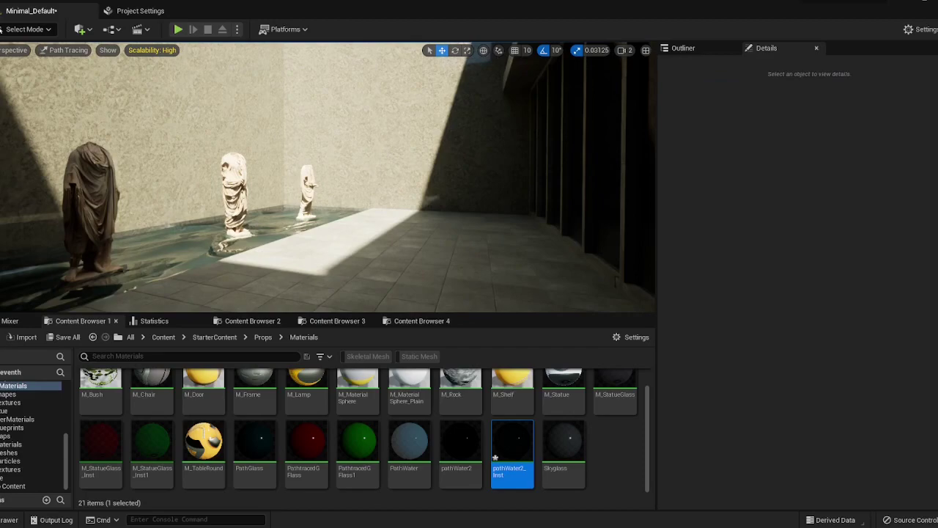
pyautogui.press('1')
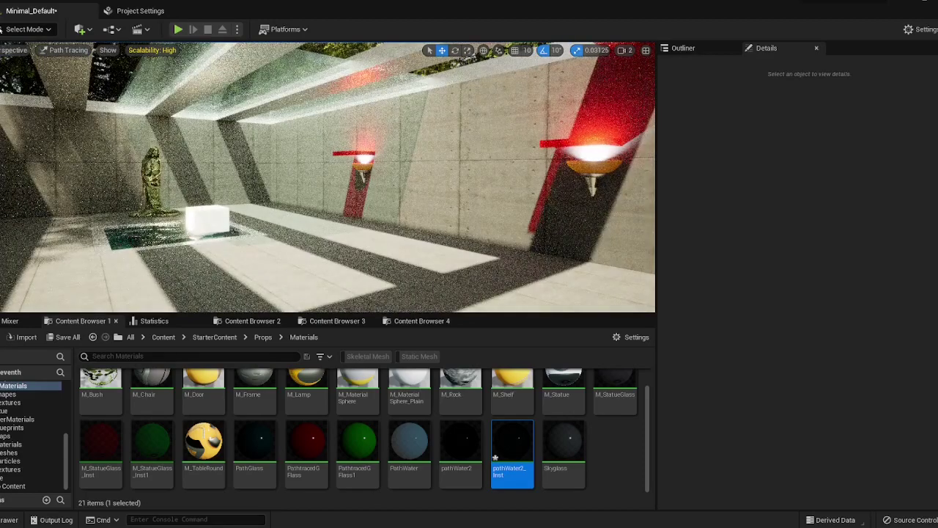
pyautogui.press('2')
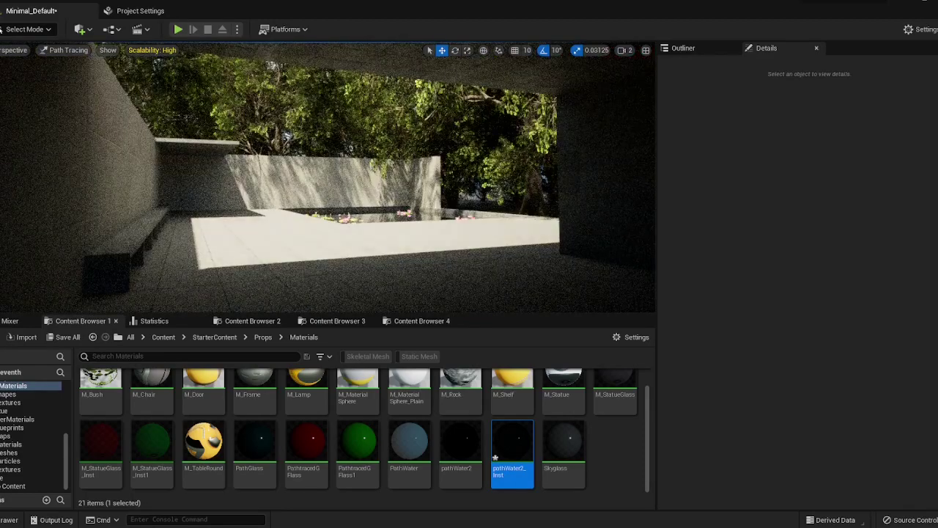
pyautogui.press('3')
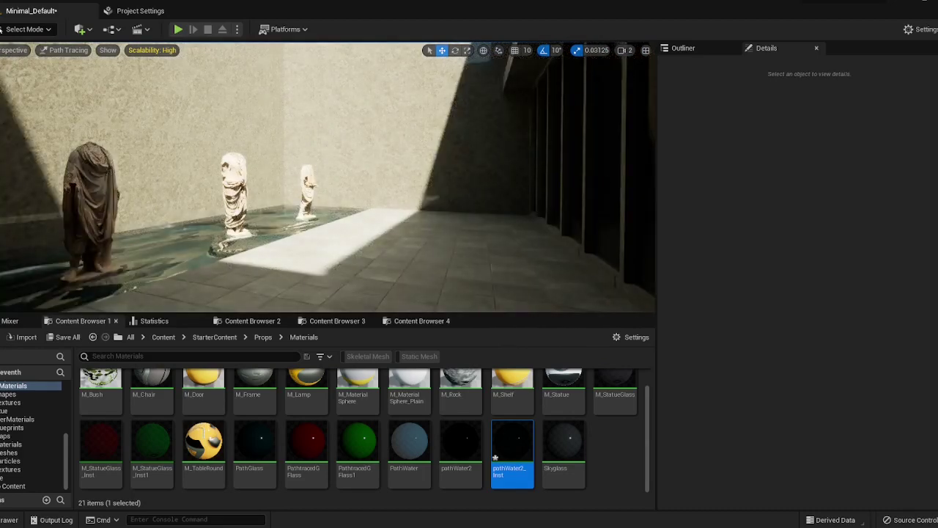
pyautogui.press('4')
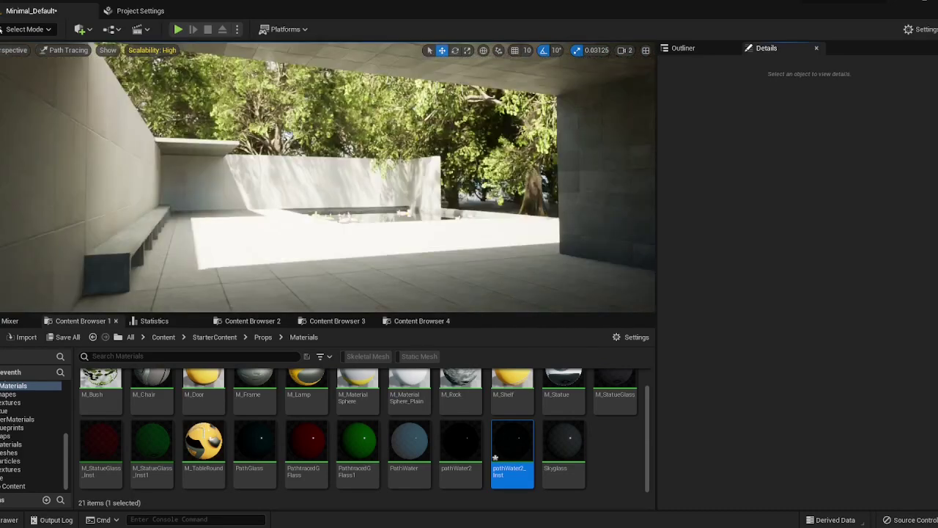